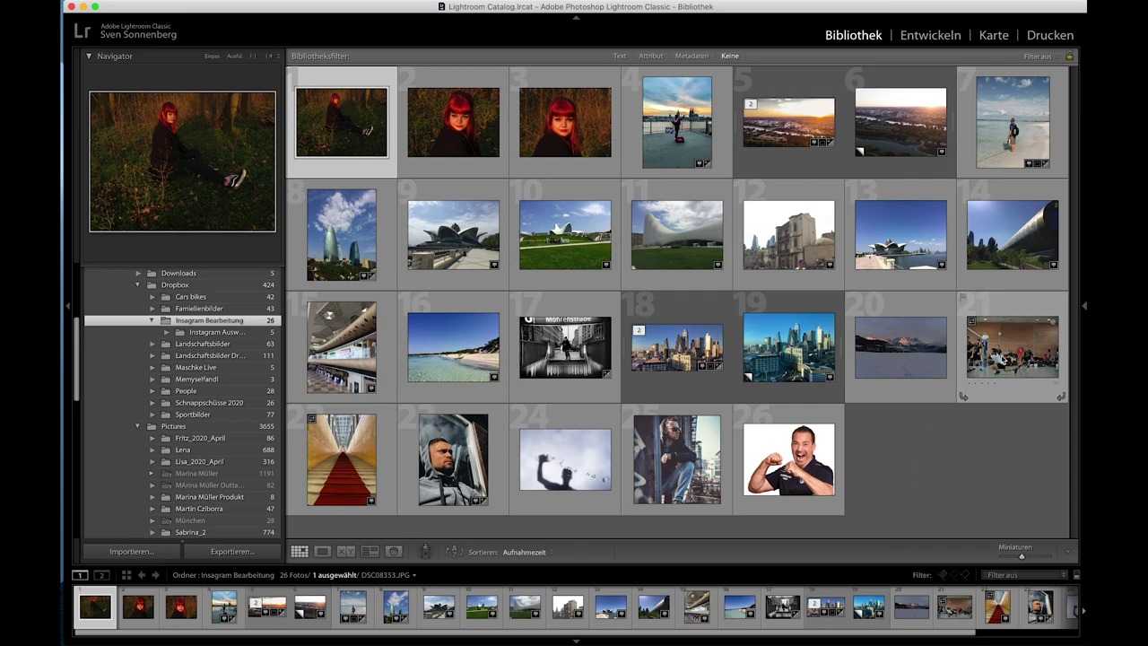
# Preview the volleyball photo, return to the grid, then show the five-photo Instagram Auswahl folder.
pyautogui.doubleClick(1010, 356)
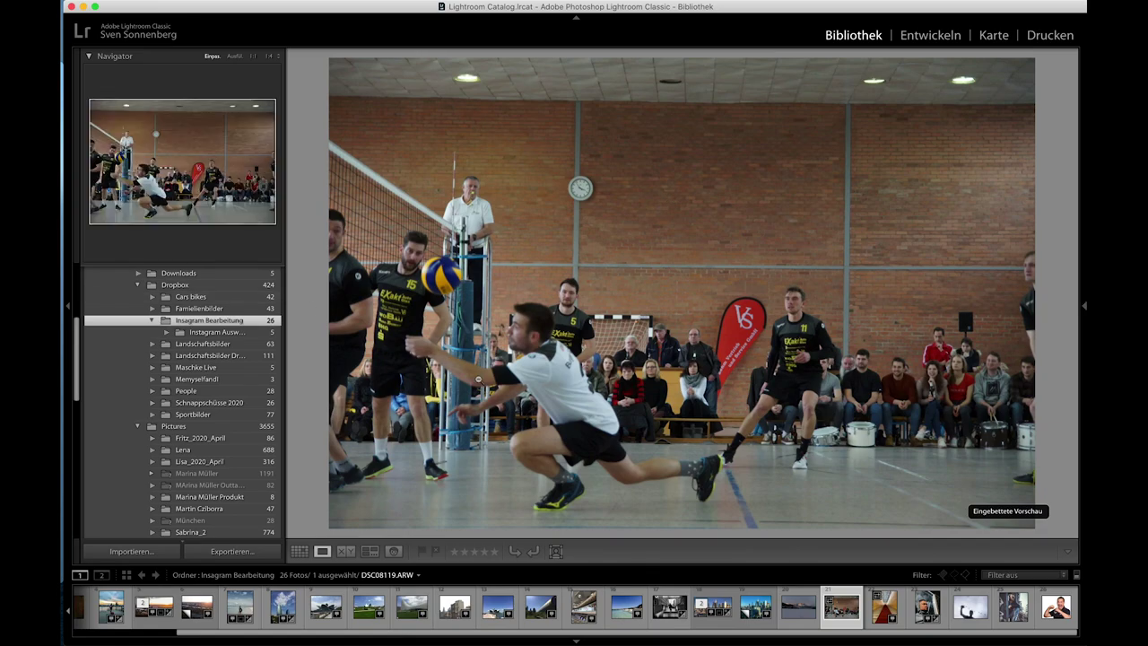
pyautogui.press('g')
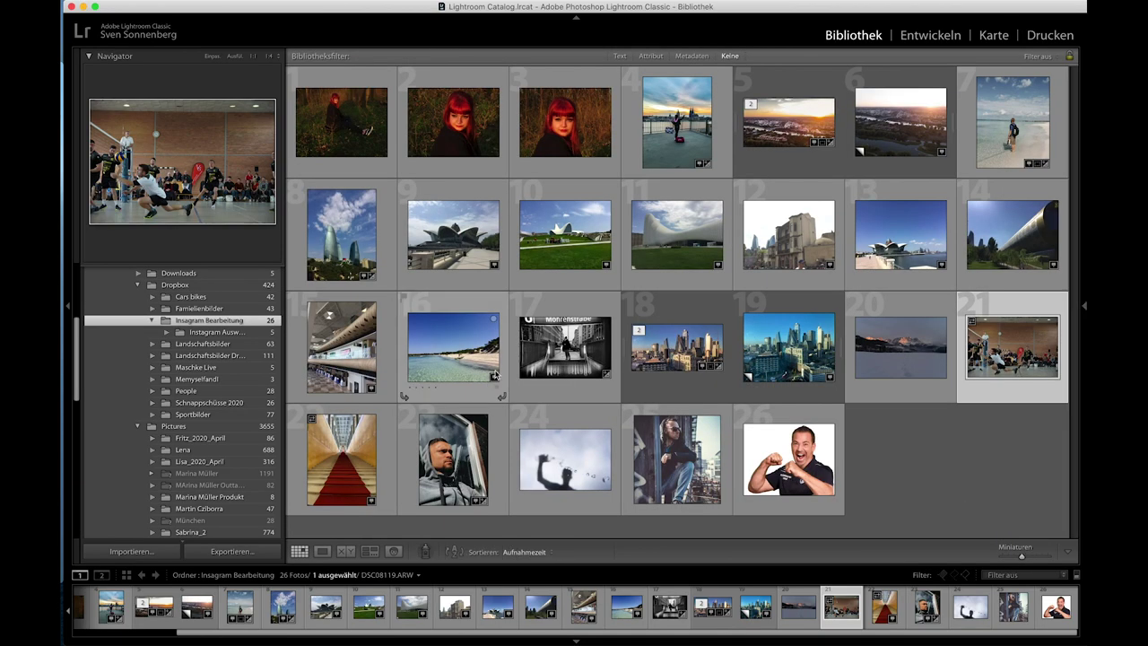
pyautogui.click(541, 332)
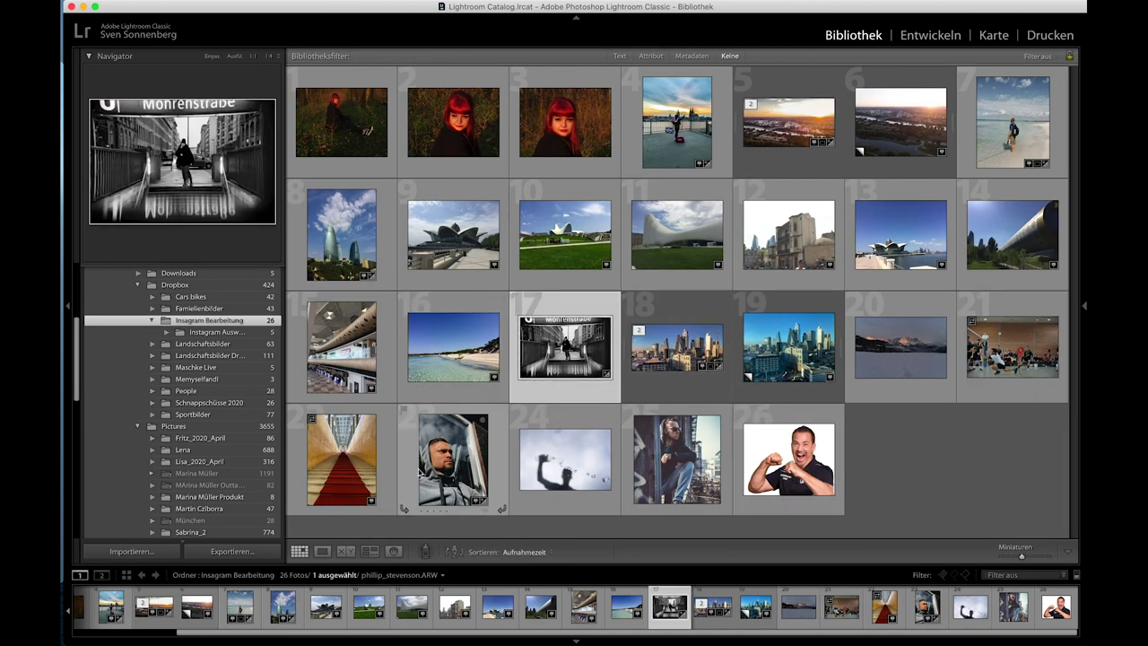
pyautogui.click(220, 332)
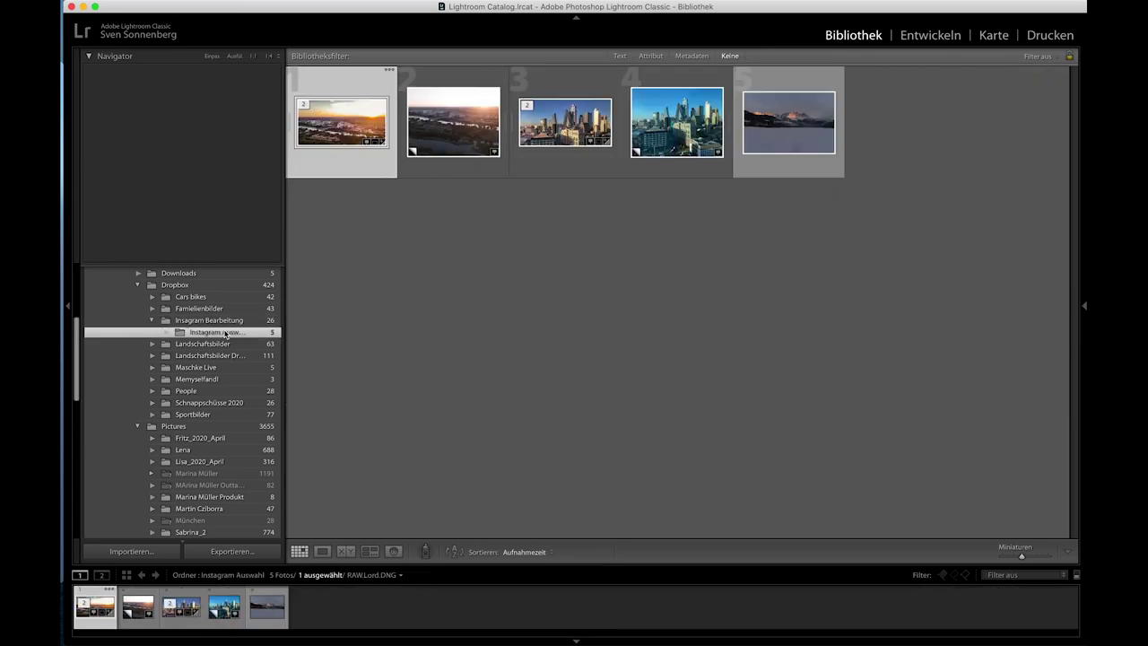
# Look over the river copy, skyline and snowy mountain photos, then open the sunset river photo full size.
pyautogui.click(431, 151)
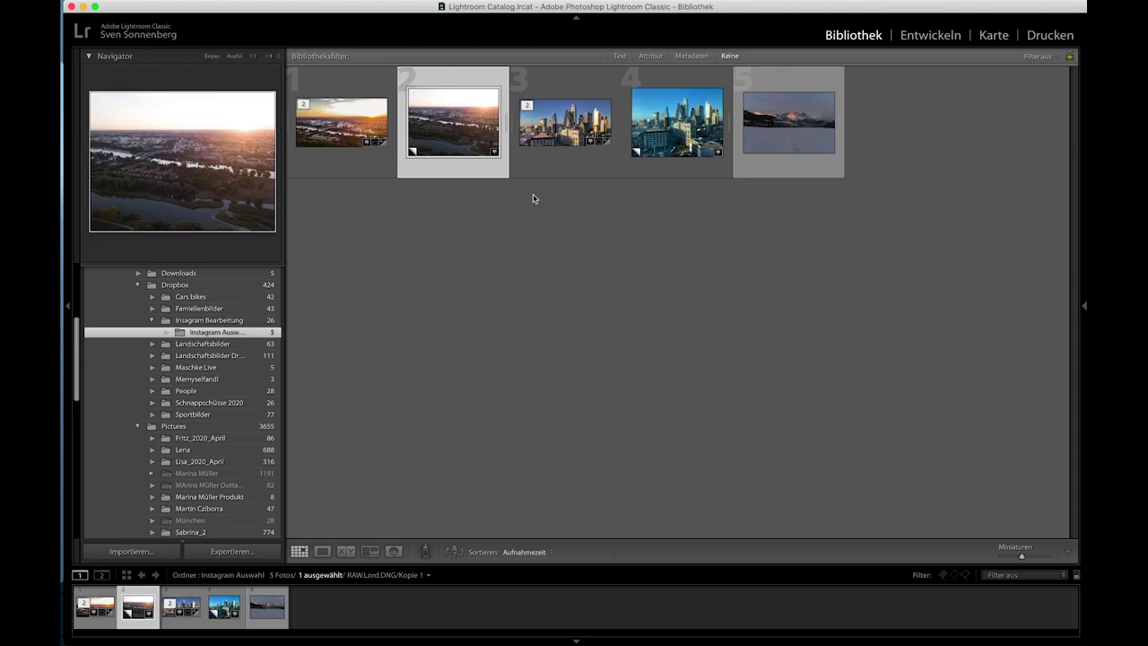
pyautogui.click(667, 117)
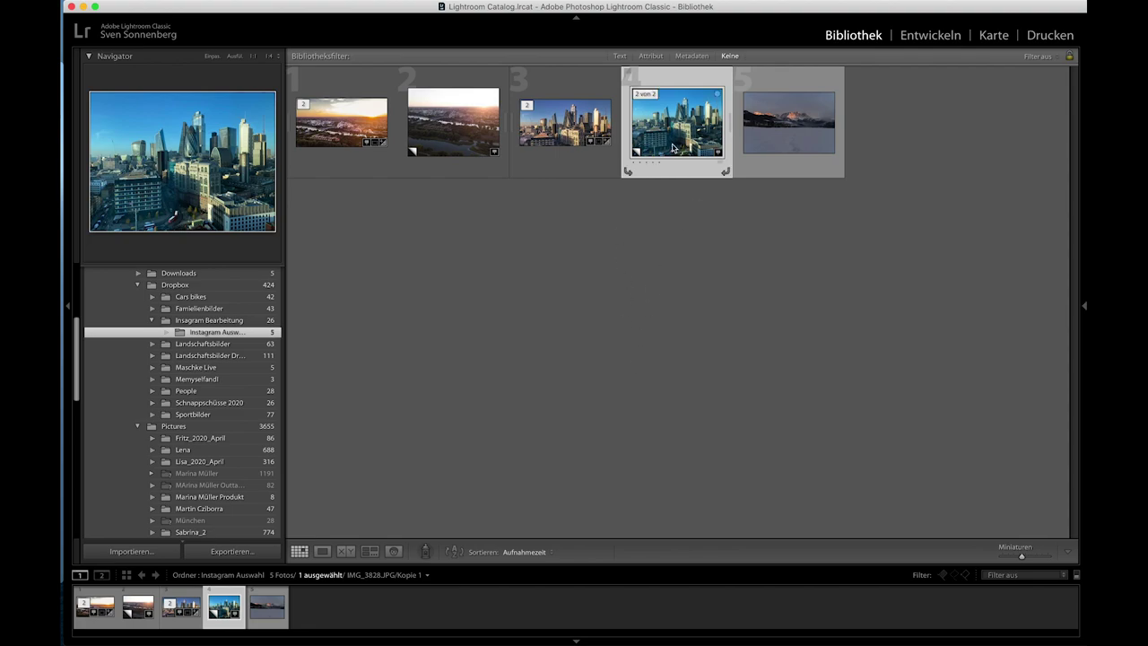
pyautogui.click(776, 137)
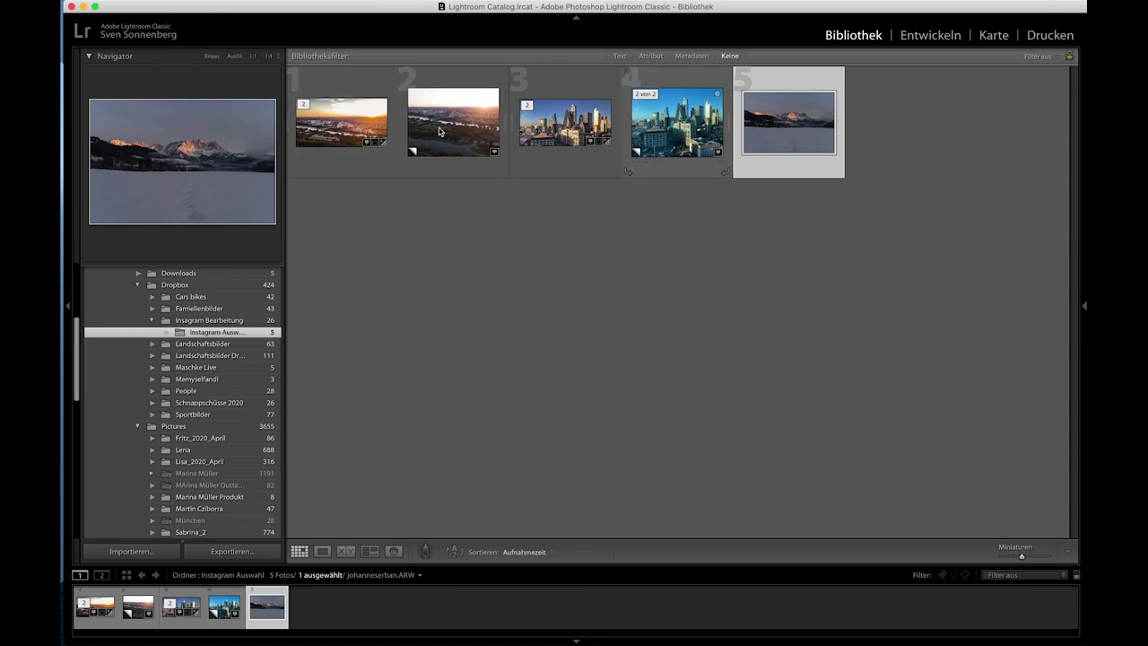
pyautogui.doubleClick(439, 132)
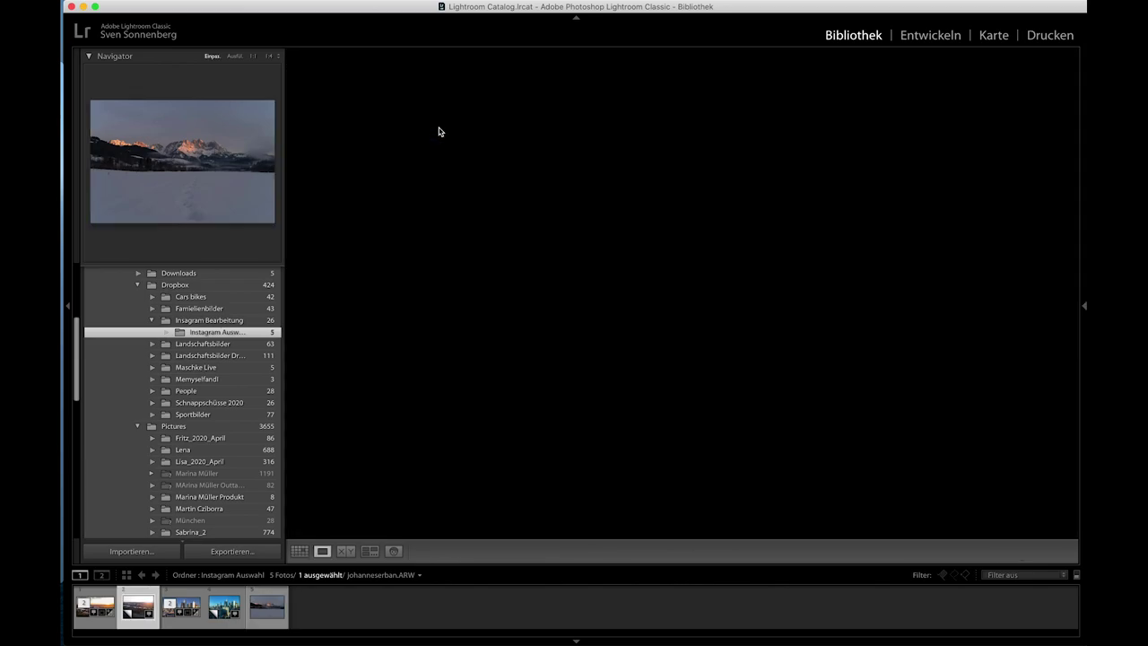
# In Develop, crop the sunset river photo to a repositioned 16 x 9 frame.
pyautogui.click(933, 34)
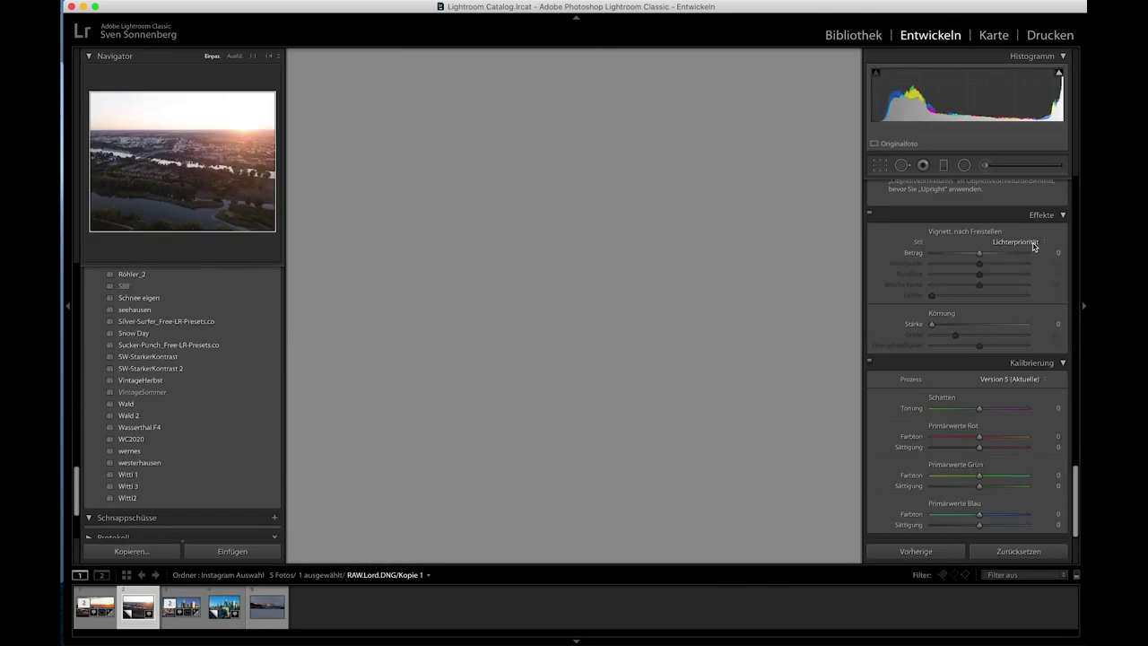
pyautogui.click(69, 307)
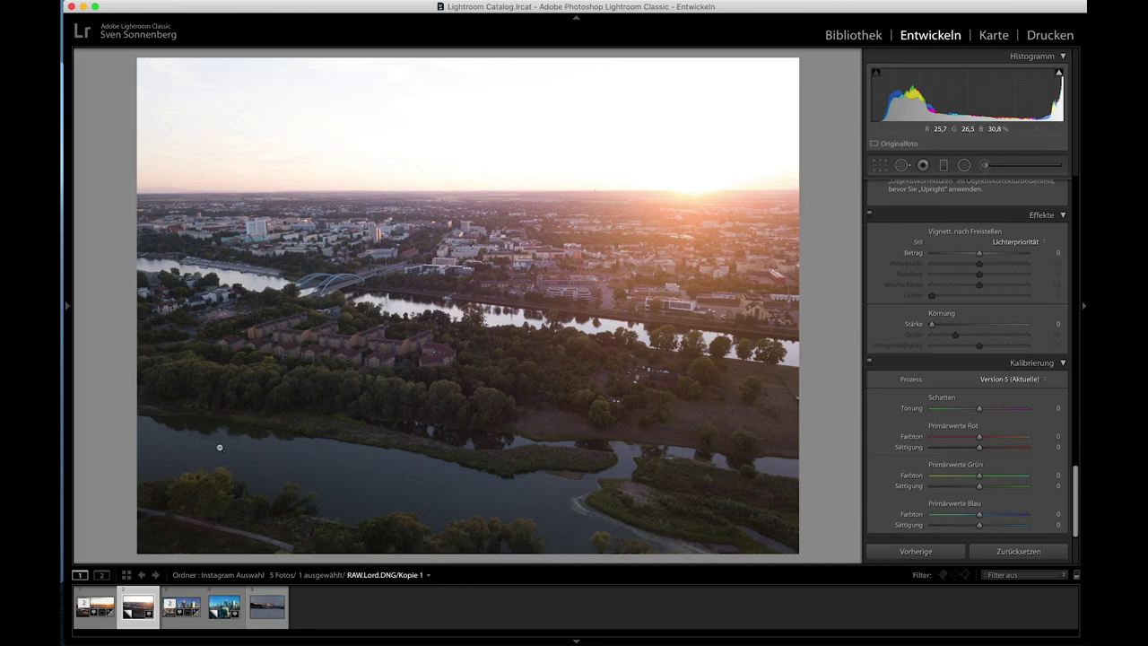
pyautogui.click(879, 166)
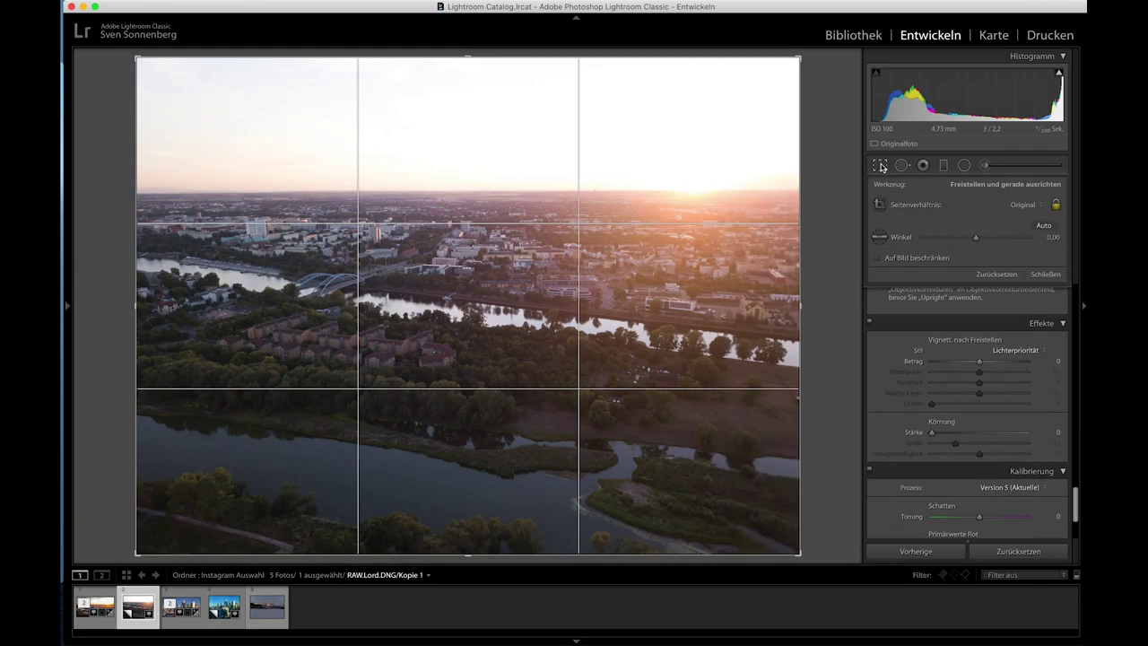
pyautogui.click(1030, 210)
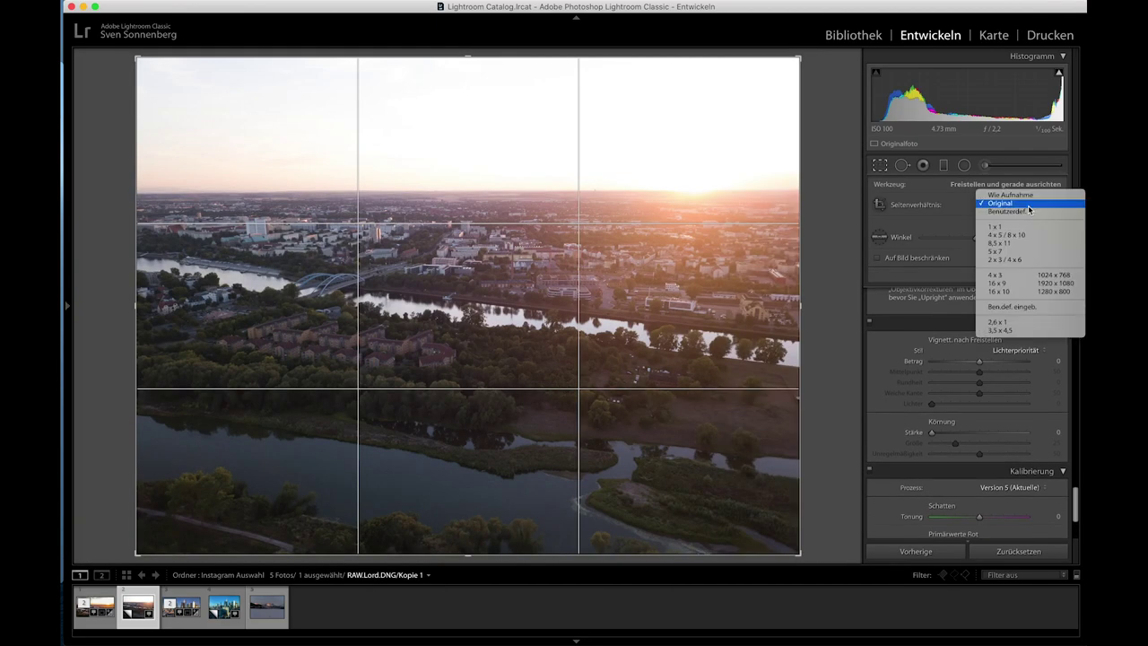
pyautogui.click(1018, 286)
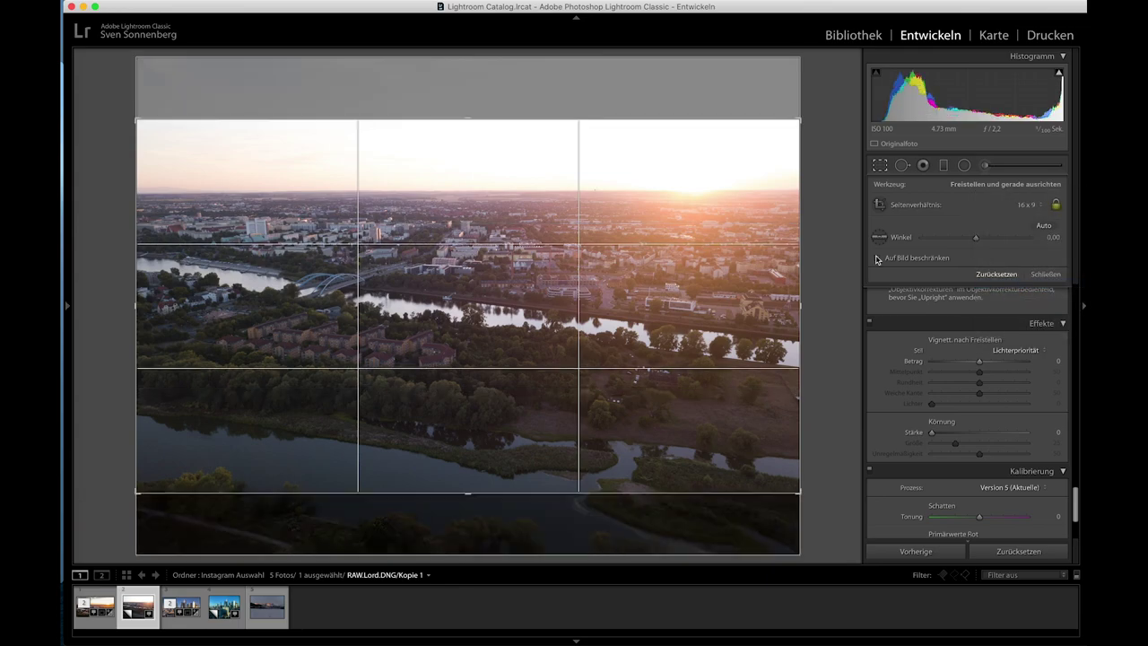
pyautogui.moveTo(547, 242); pyautogui.dragTo(557, 320)
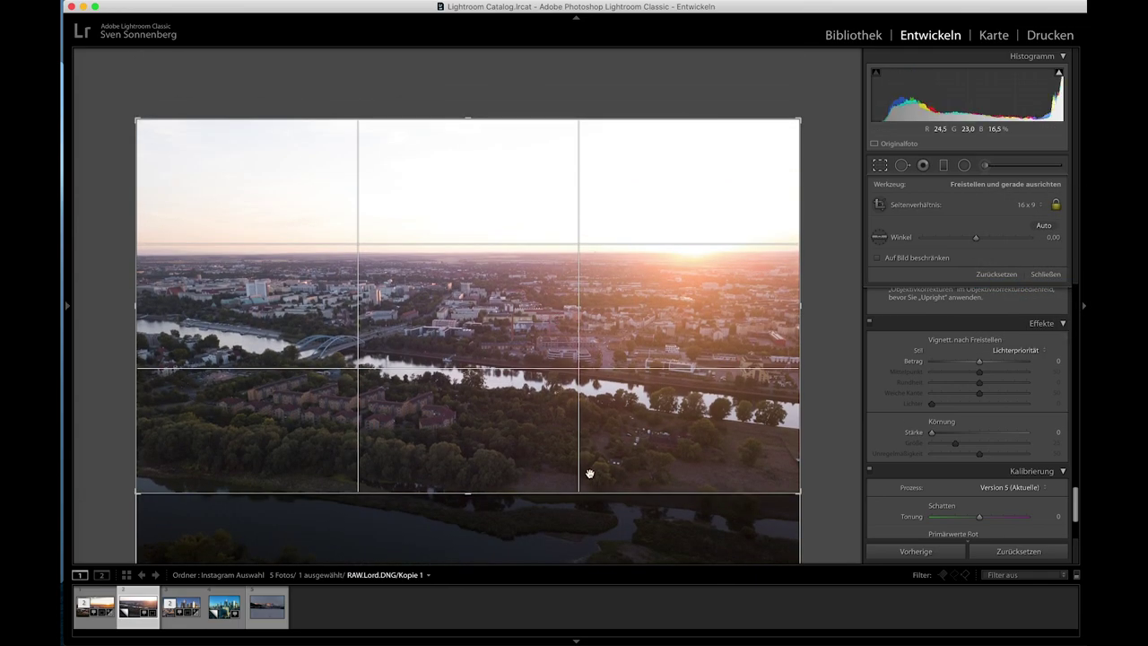
pyautogui.moveTo(139, 493); pyautogui.dragTo(167, 479)
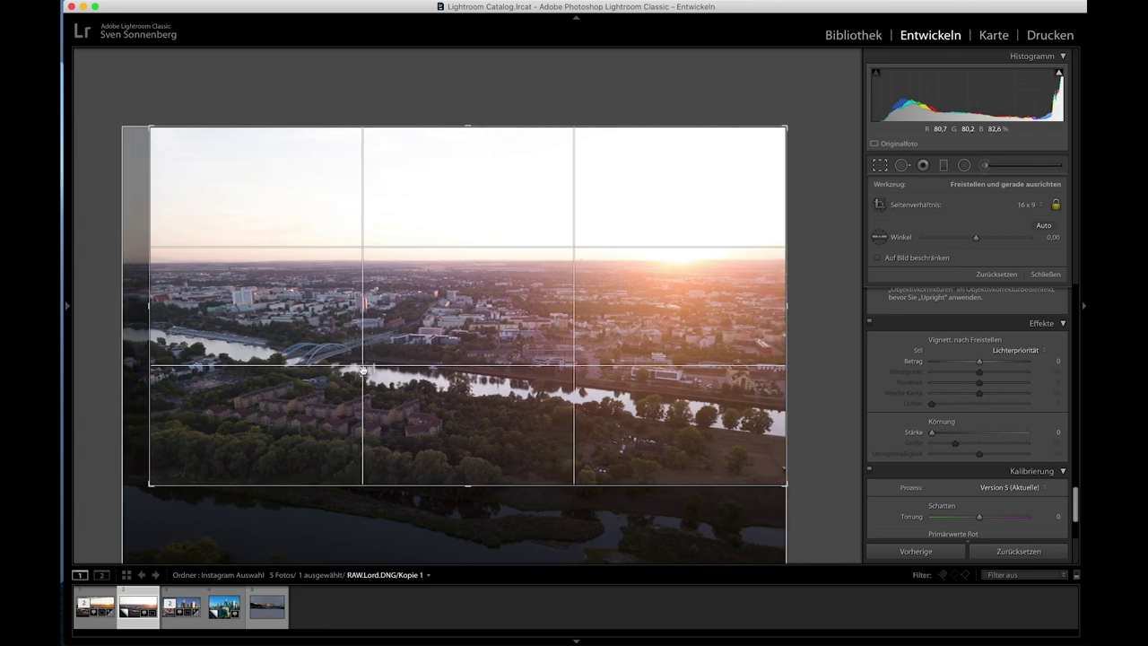
pyautogui.press('Return')
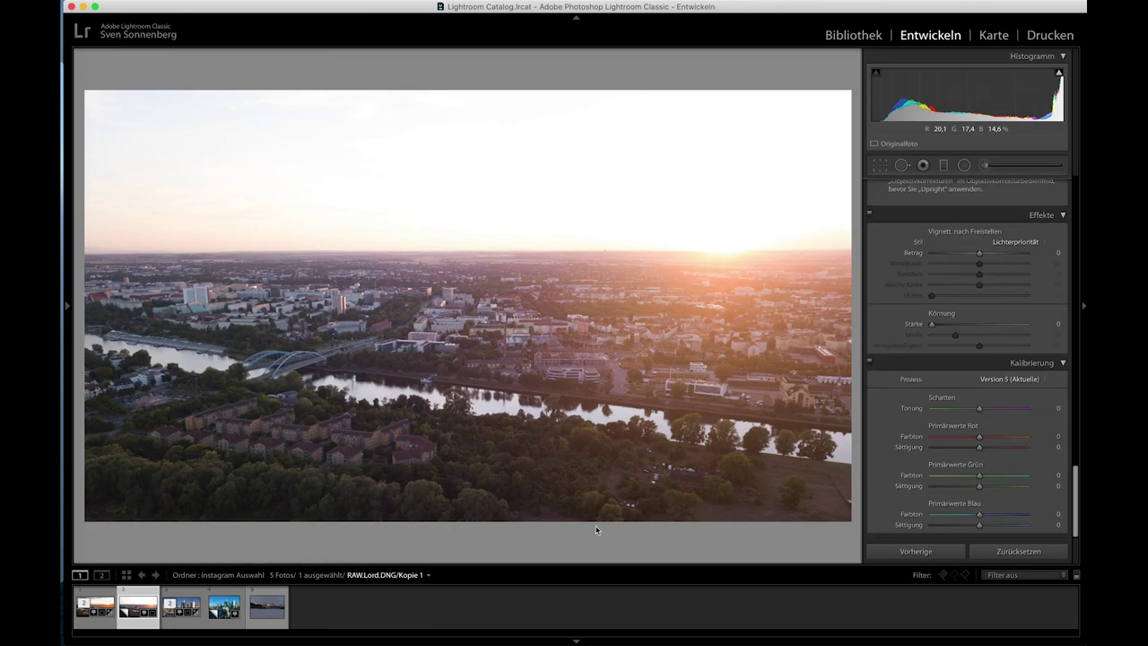
# Auto-straighten the horizon within the 16 x 9 crop.
pyautogui.click(884, 164)
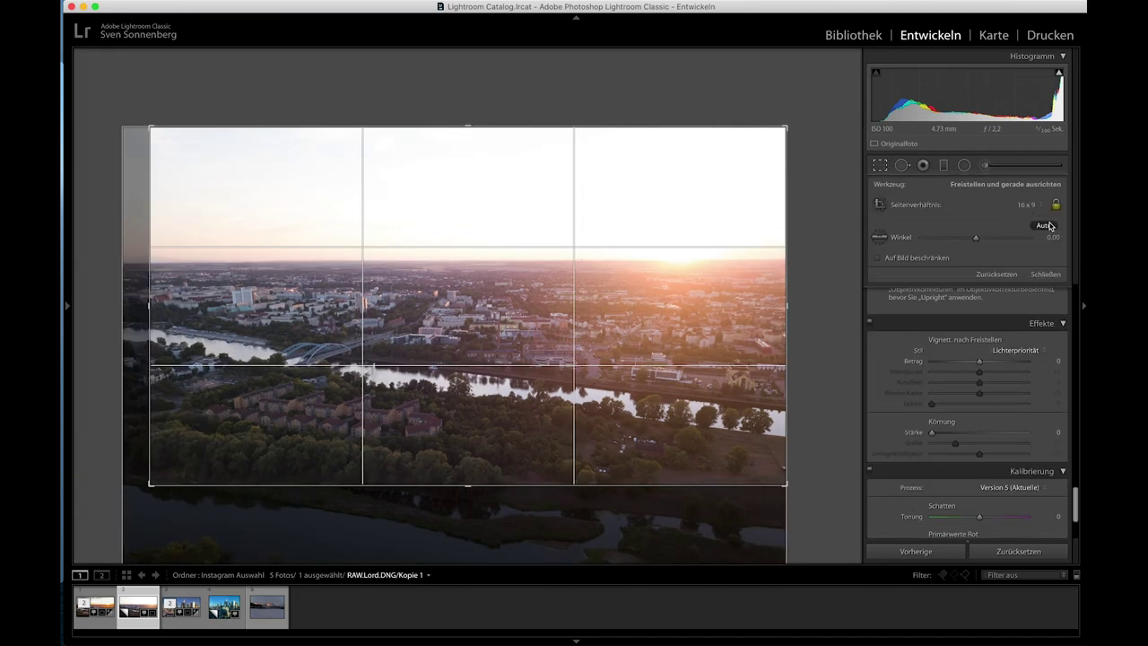
pyautogui.click(1046, 226)
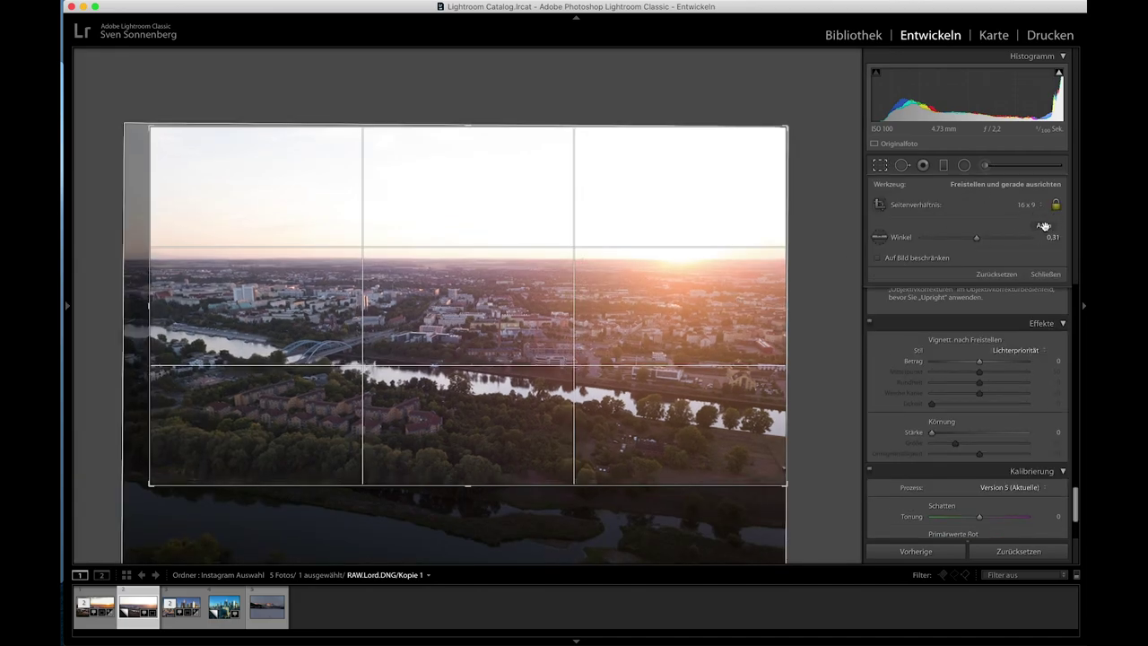
pyautogui.press('Return')
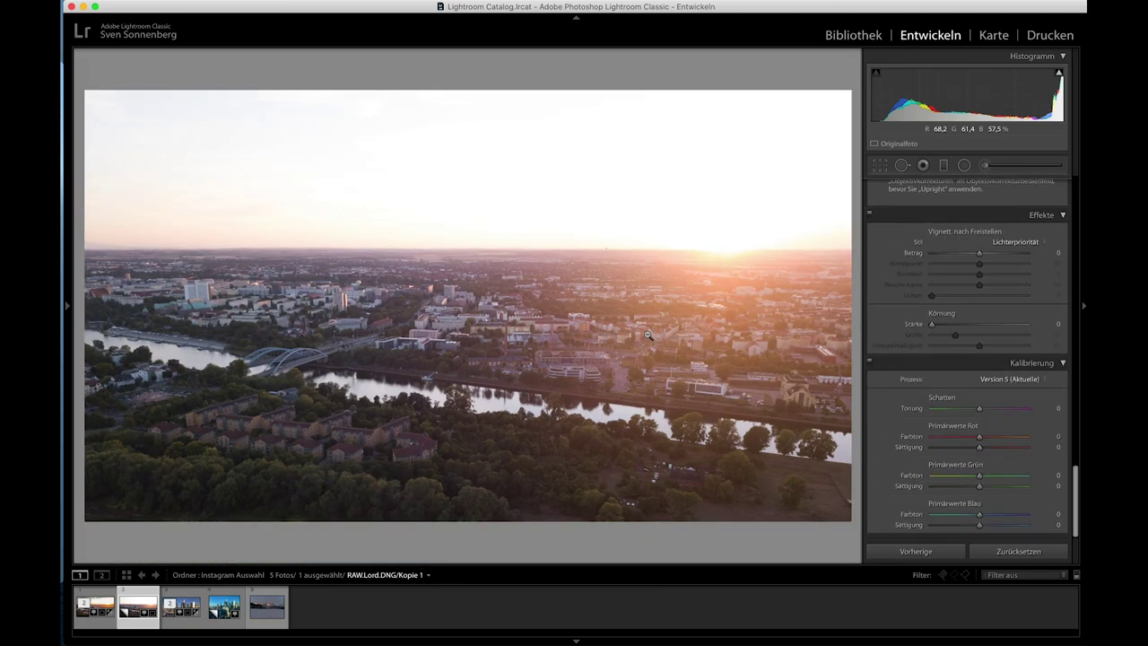
# Pull Highlights to −89, lift Shadows to +39, and set Whites +19 and Blacks −22.
pyautogui.scroll(5, 924, 386)
pyautogui.scroll(5, 933, 376)
pyautogui.scroll(5, 942, 370)
pyautogui.scroll(3, 953, 365)
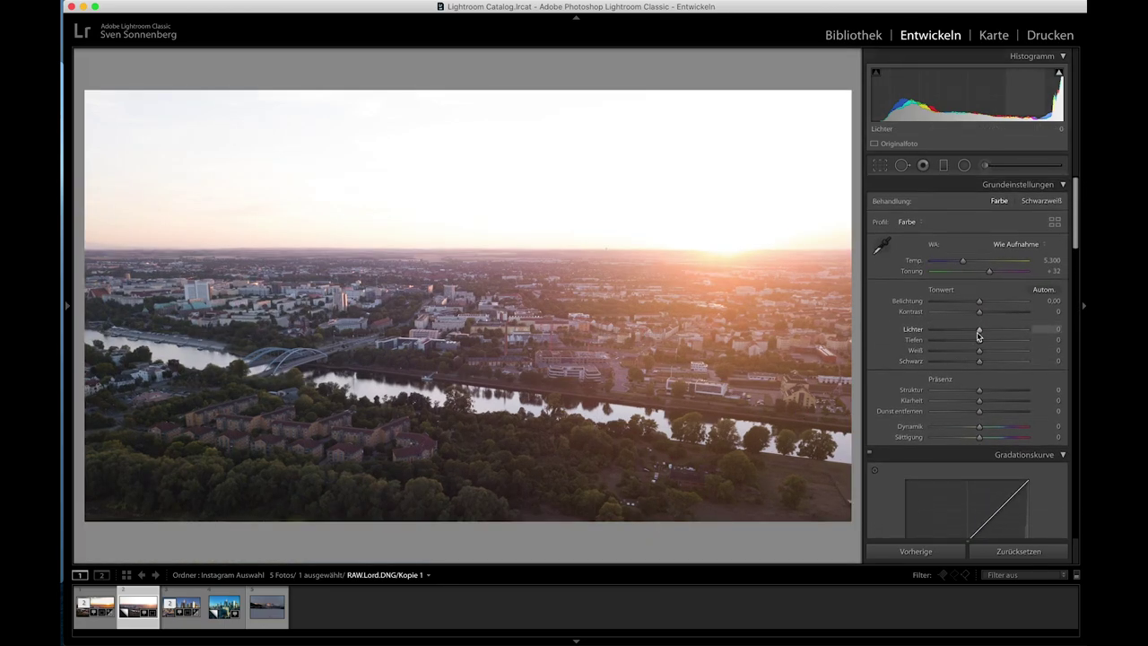
pyautogui.moveTo(958, 331)
pyautogui.mouseDown()
pyautogui.moveTo(937, 333)
pyautogui.moveTo(977, 306)
pyautogui.mouseUp()
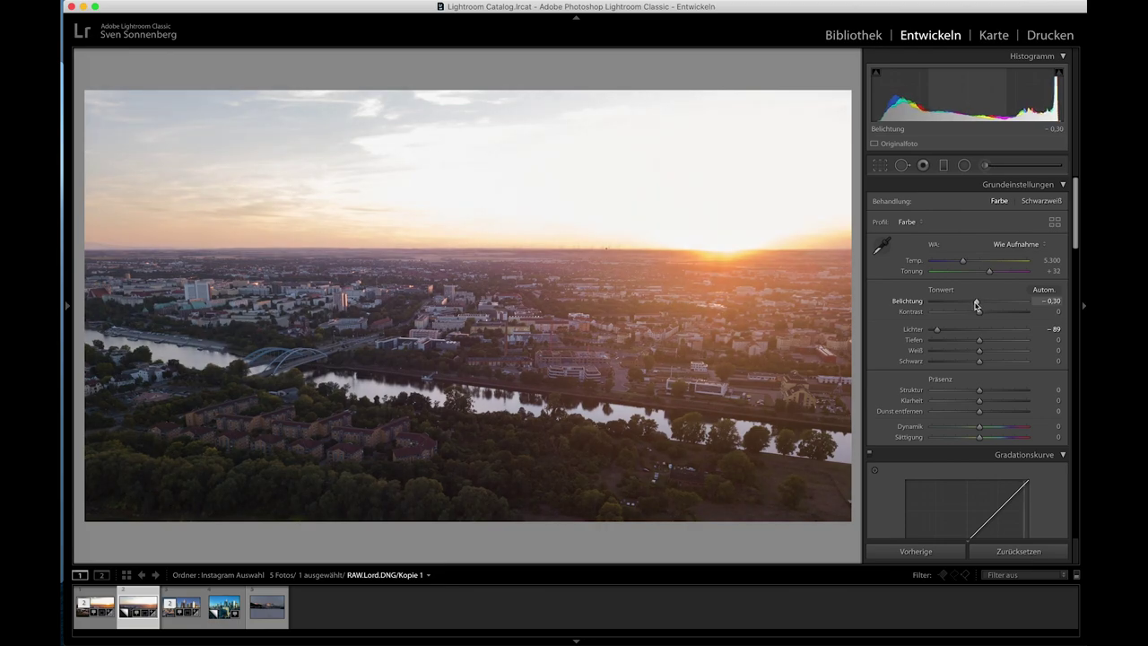
pyautogui.moveTo(981, 342); pyautogui.dragTo(998, 342)
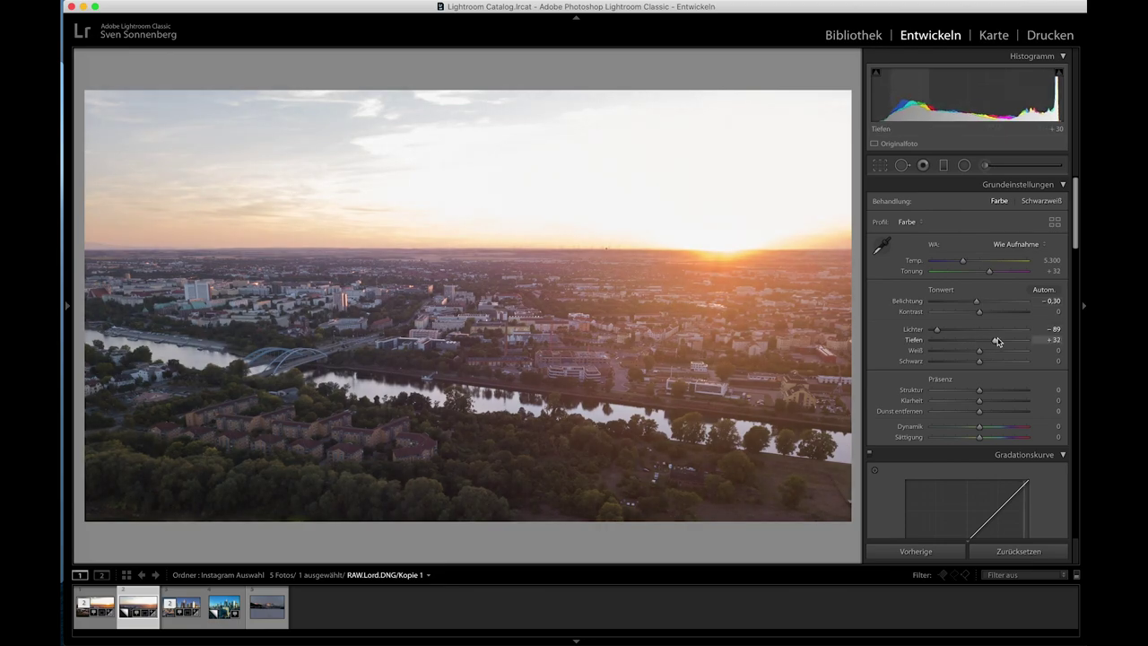
pyautogui.moveTo(980, 351); pyautogui.dragTo(970, 364)
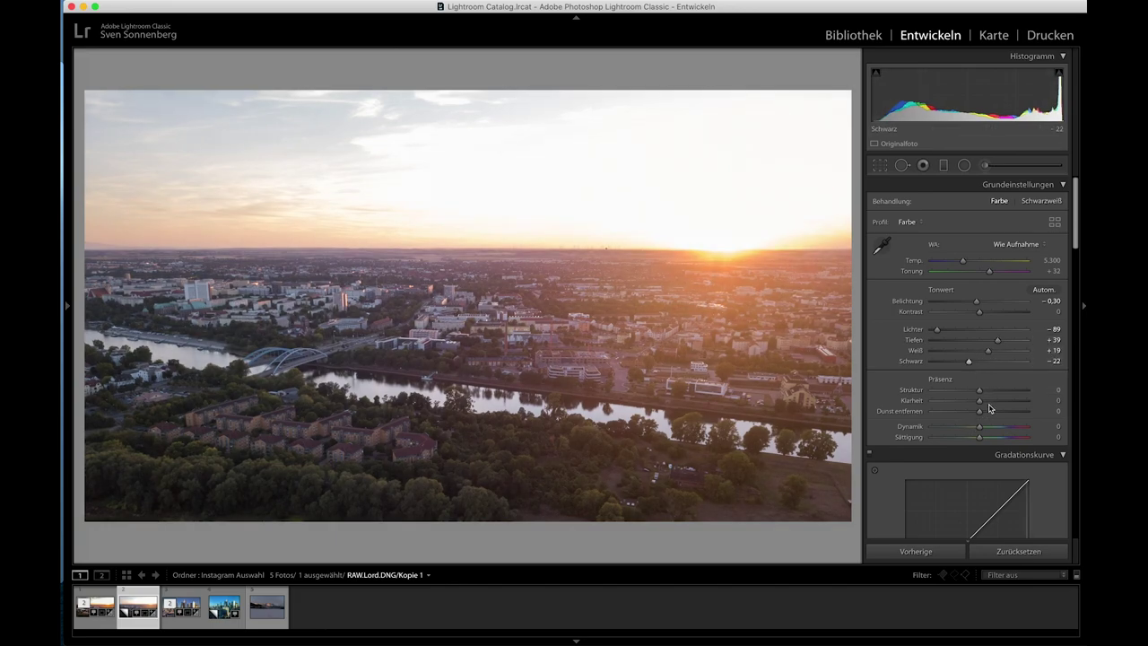
# Add Clarity +36 and Dehaze +19, then zoom in to inspect detail.
pyautogui.moveTo(981, 403); pyautogui.dragTo(999, 403)
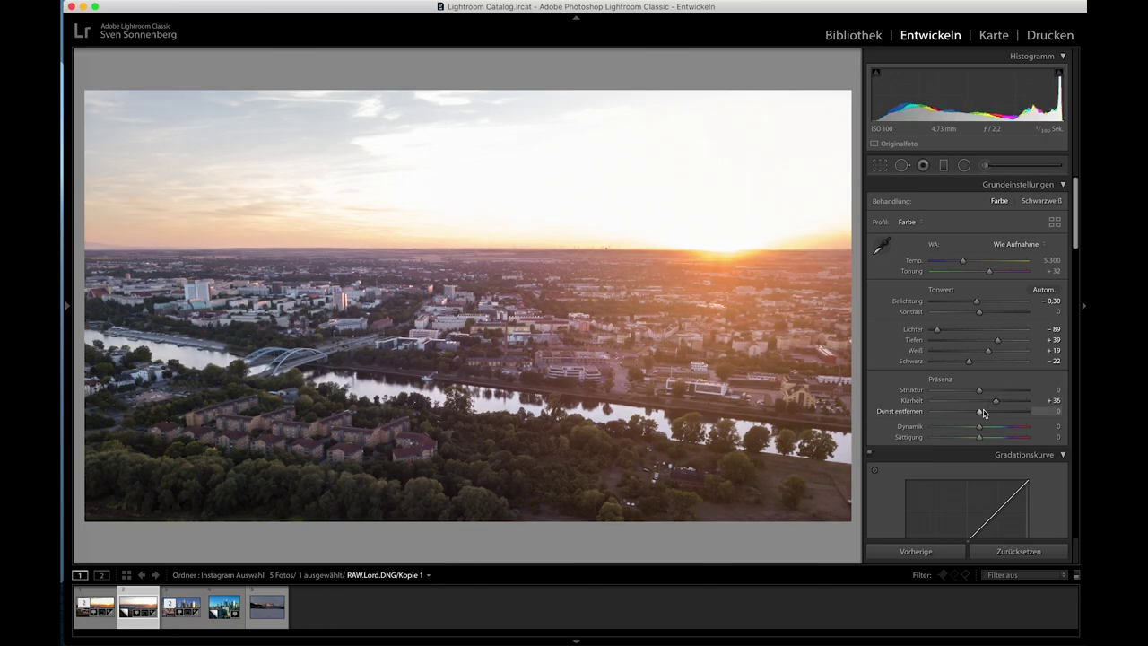
pyautogui.moveTo(980, 414); pyautogui.dragTo(990, 414)
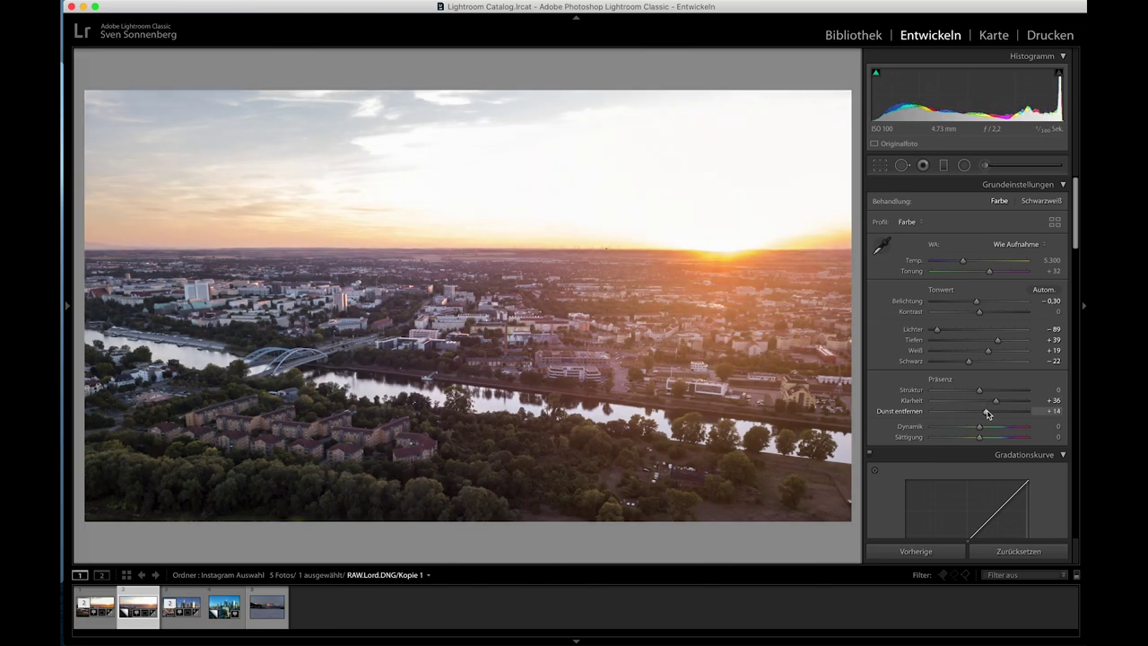
pyautogui.moveTo(990, 413); pyautogui.dragTo(991, 414)
pyautogui.scroll(-3, 962, 345)
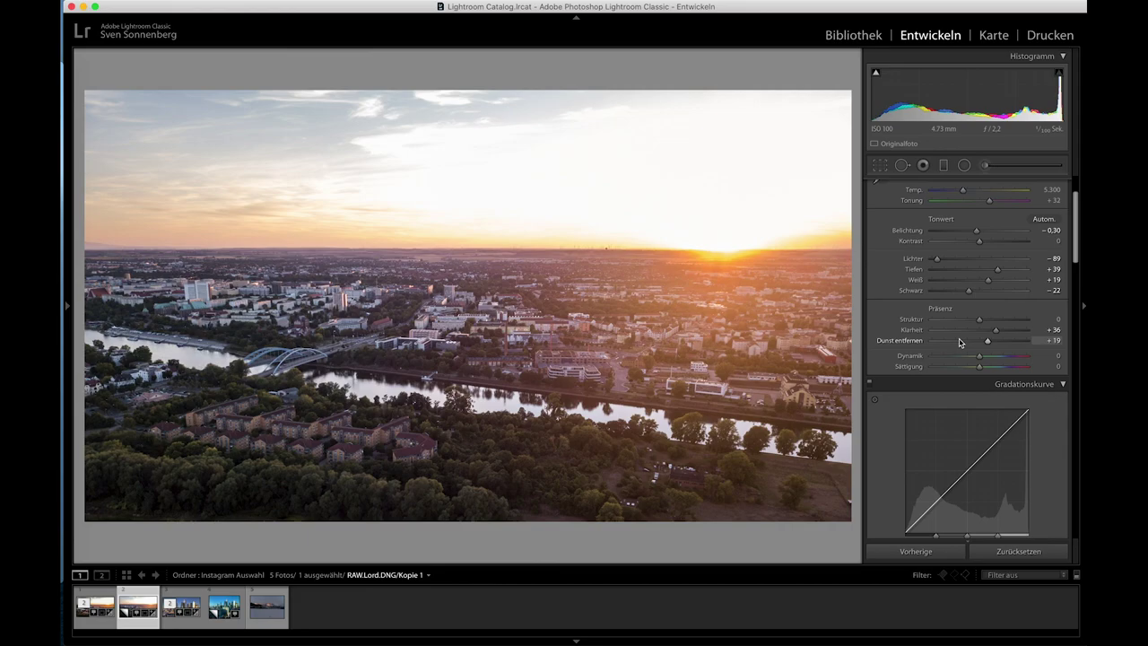
pyautogui.click(561, 357)
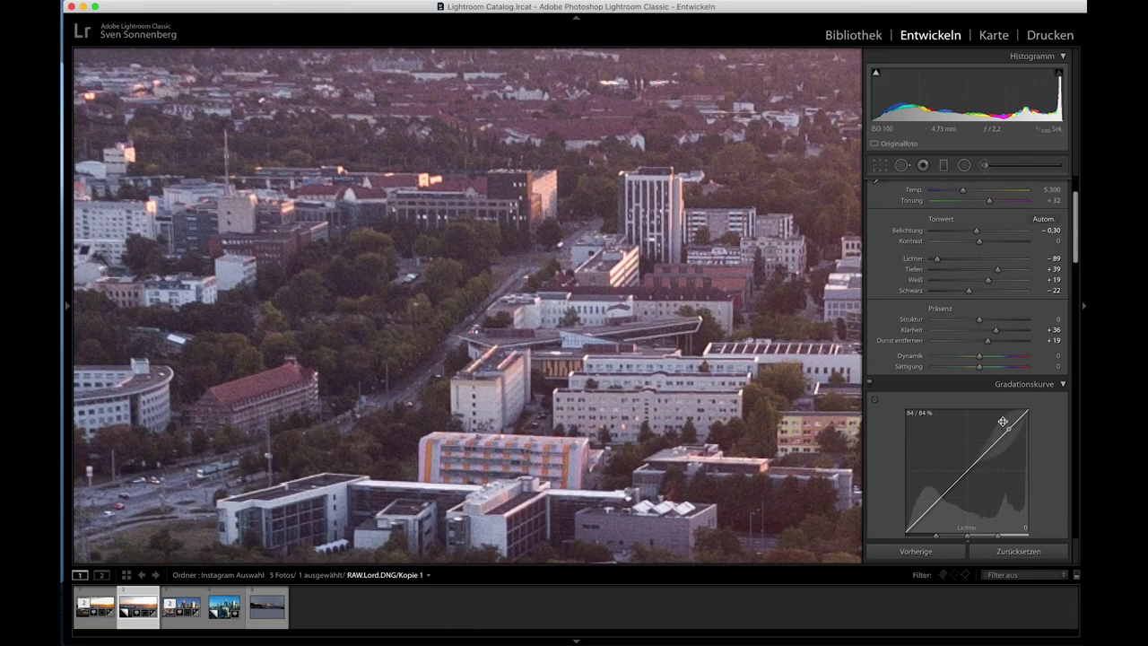
pyautogui.click(854, 36)
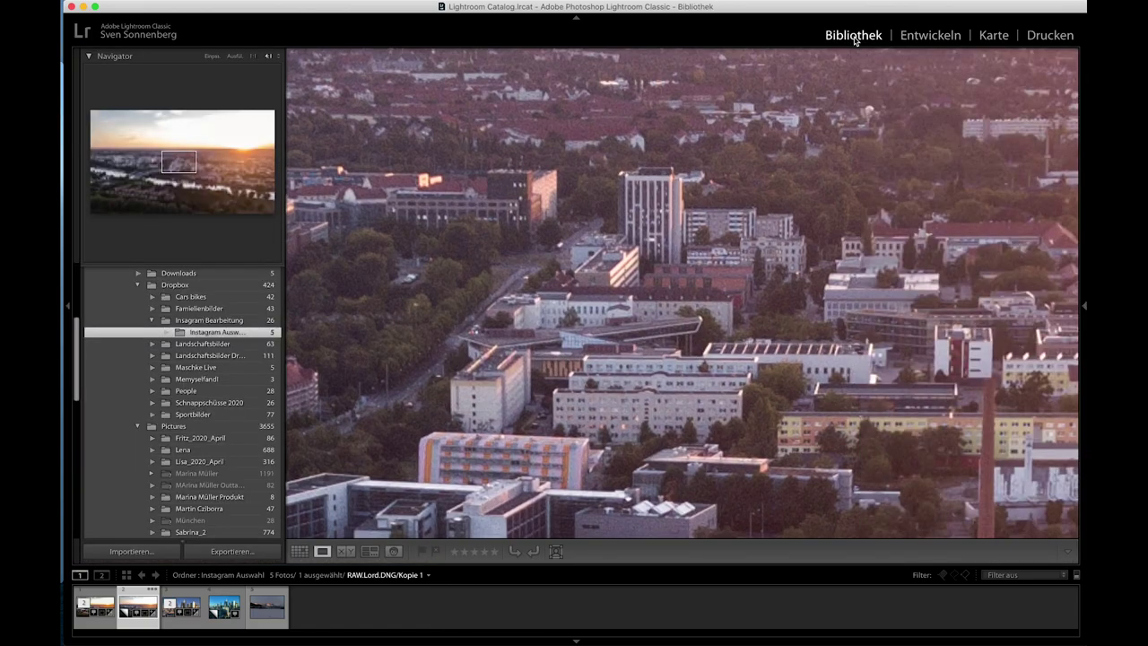
pyautogui.click(1083, 305)
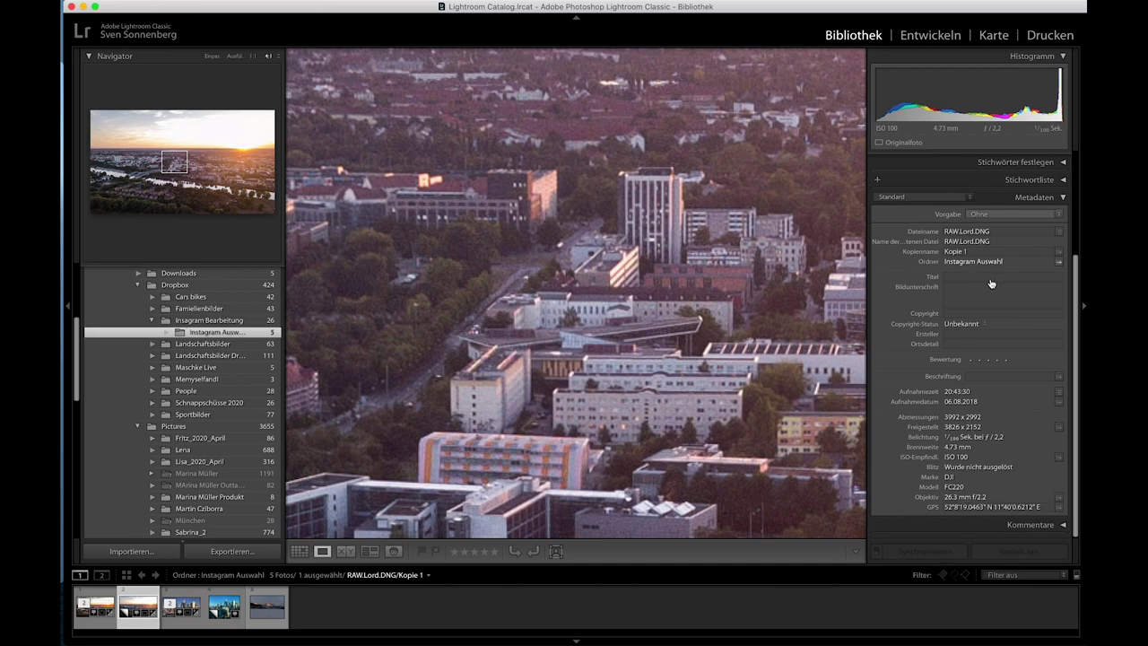
pyautogui.scroll(4, 993, 283)
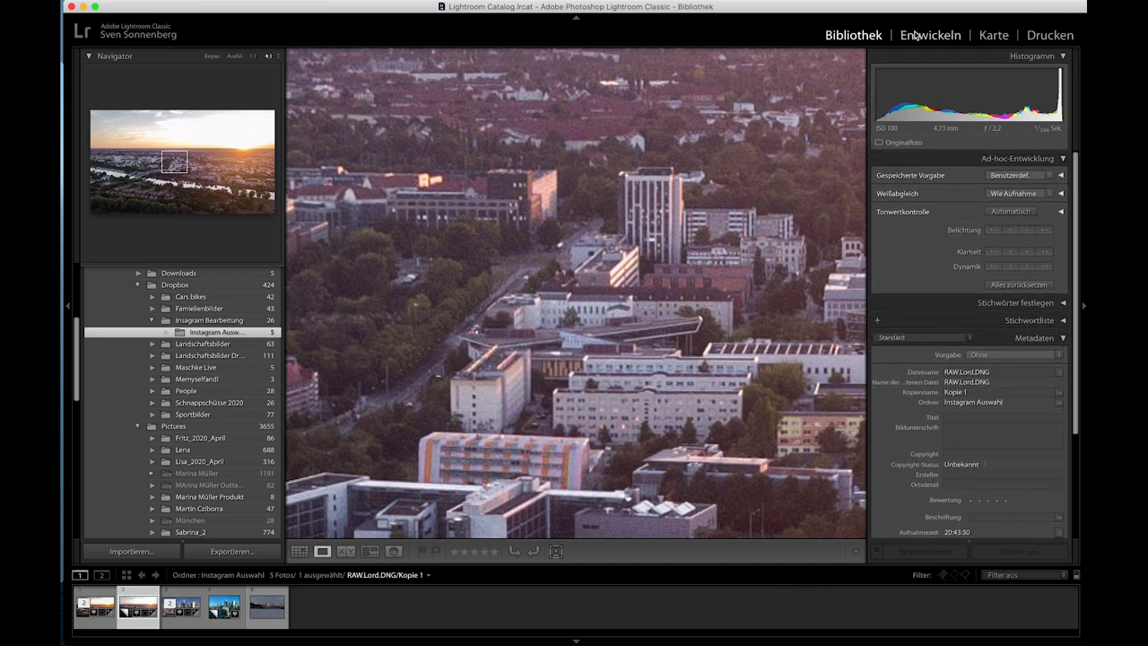
pyautogui.click(929, 35)
pyautogui.click(617, 346)
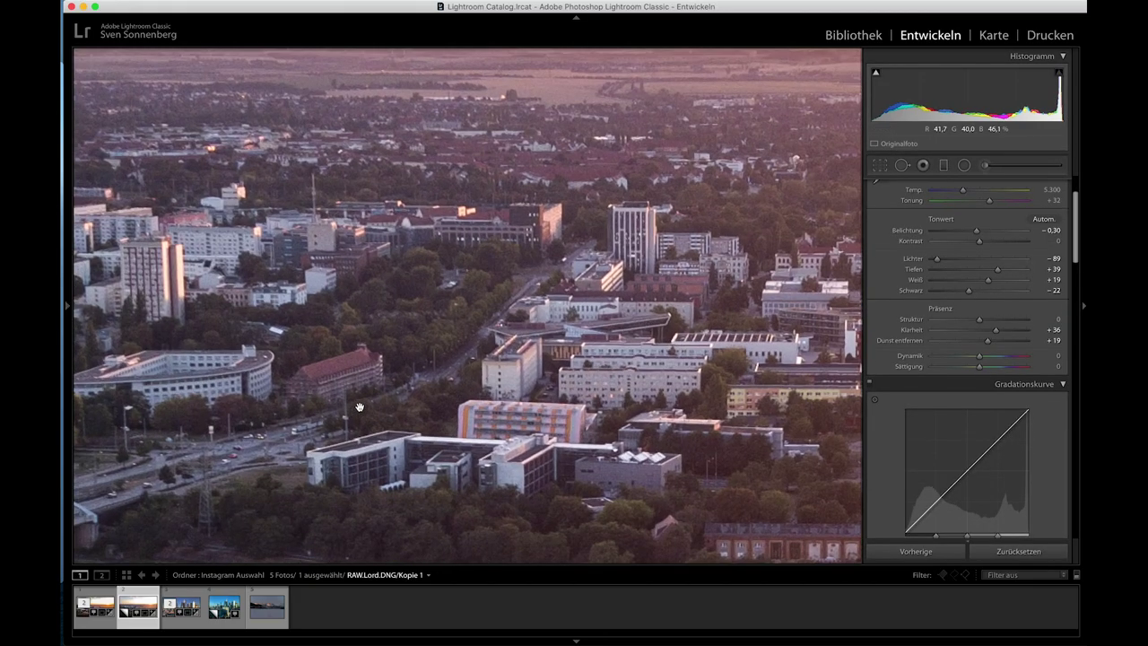
pyautogui.click(734, 379)
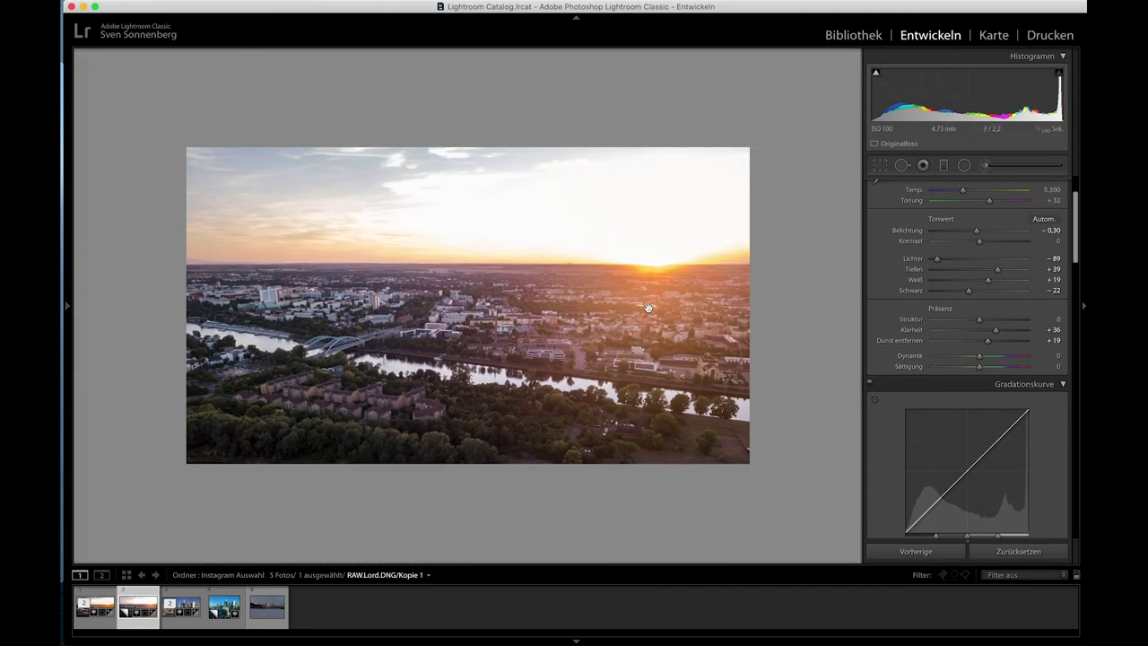
pyautogui.click(630, 312)
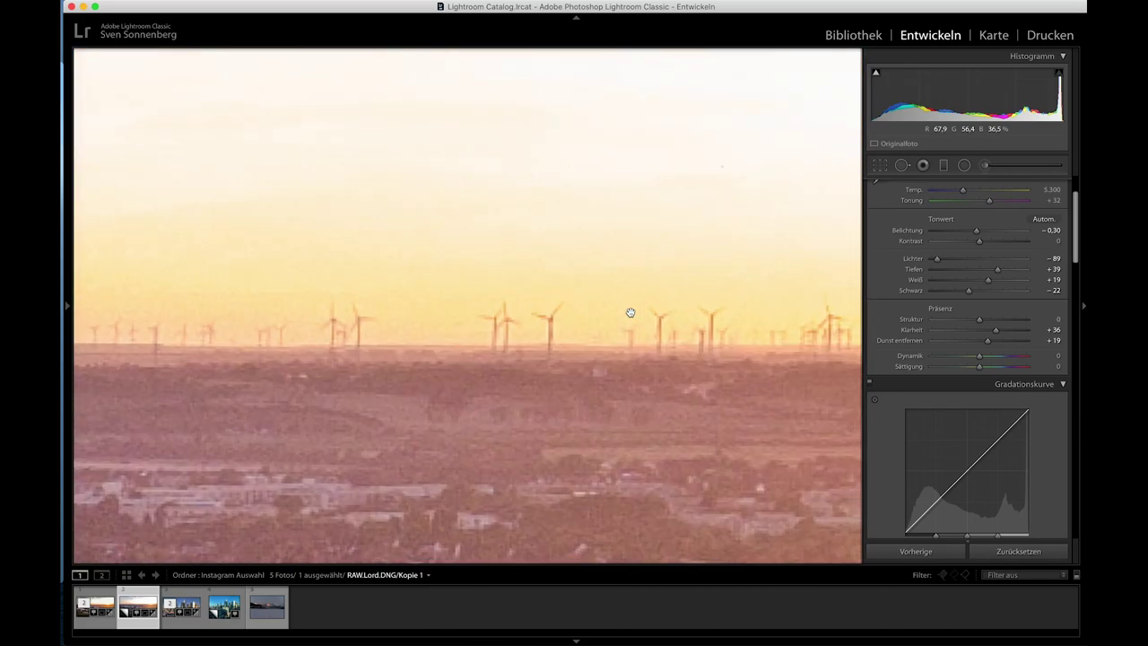
pyautogui.click(630, 312)
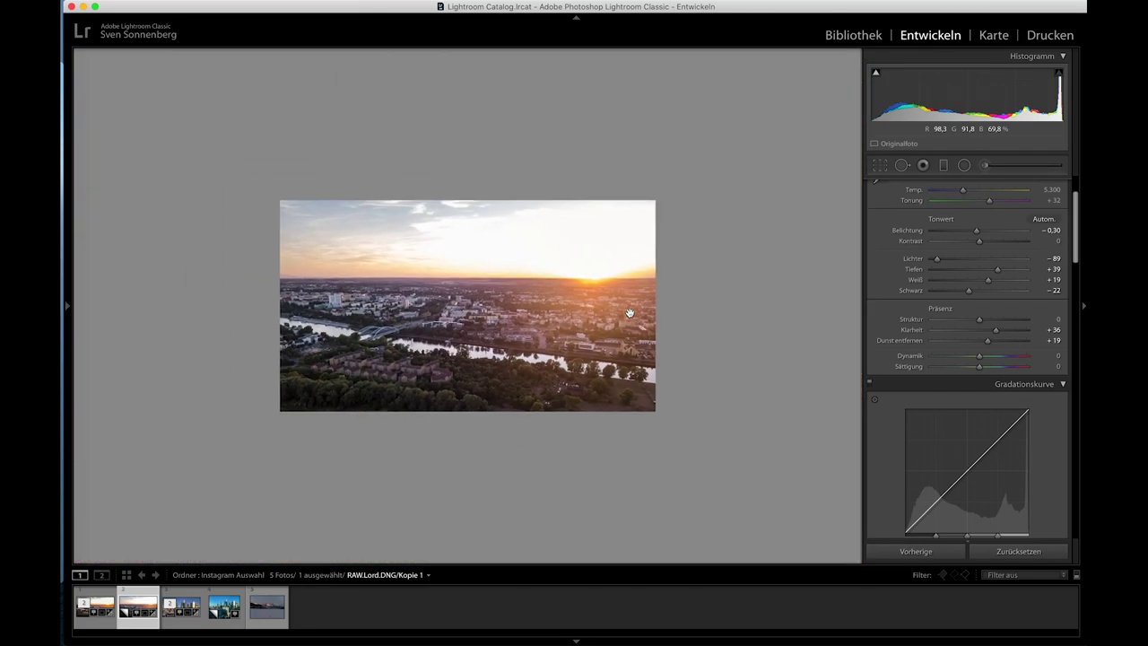
pyautogui.scroll(-2, 935, 389)
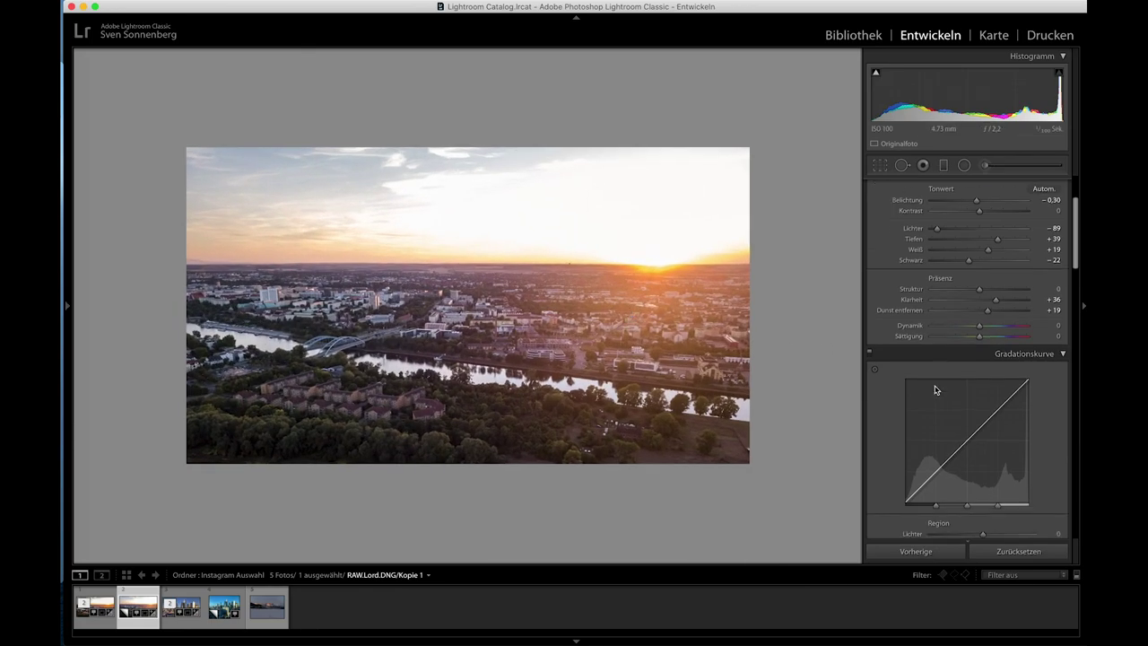
# Sharpen with Amount 98 and strong edge masking, checking at 1:1 zoom.
pyautogui.scroll(-8, 934, 386)
pyautogui.scroll(-5, 934, 387)
pyautogui.moveTo(957, 242); pyautogui.dragTo(985, 242)
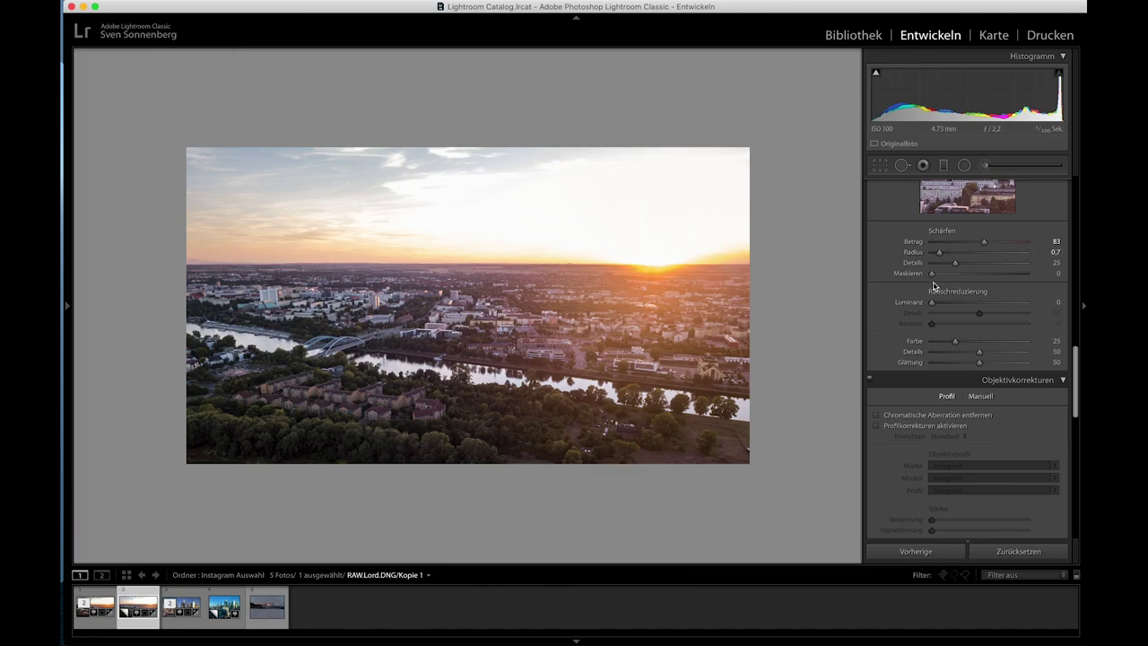
pyautogui.moveTo(932, 273); pyautogui.dragTo(976, 276)
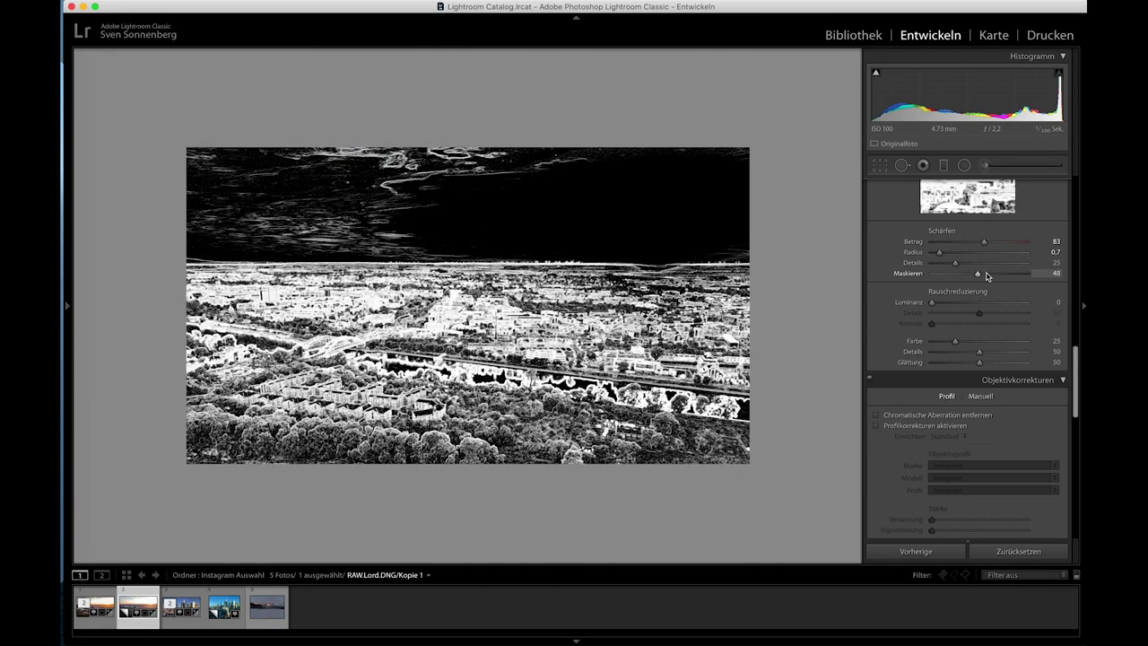
pyautogui.moveTo(976, 277)
pyautogui.mouseDown()
pyautogui.moveTo(1013, 276)
pyautogui.moveTo(994, 244)
pyautogui.mouseUp()
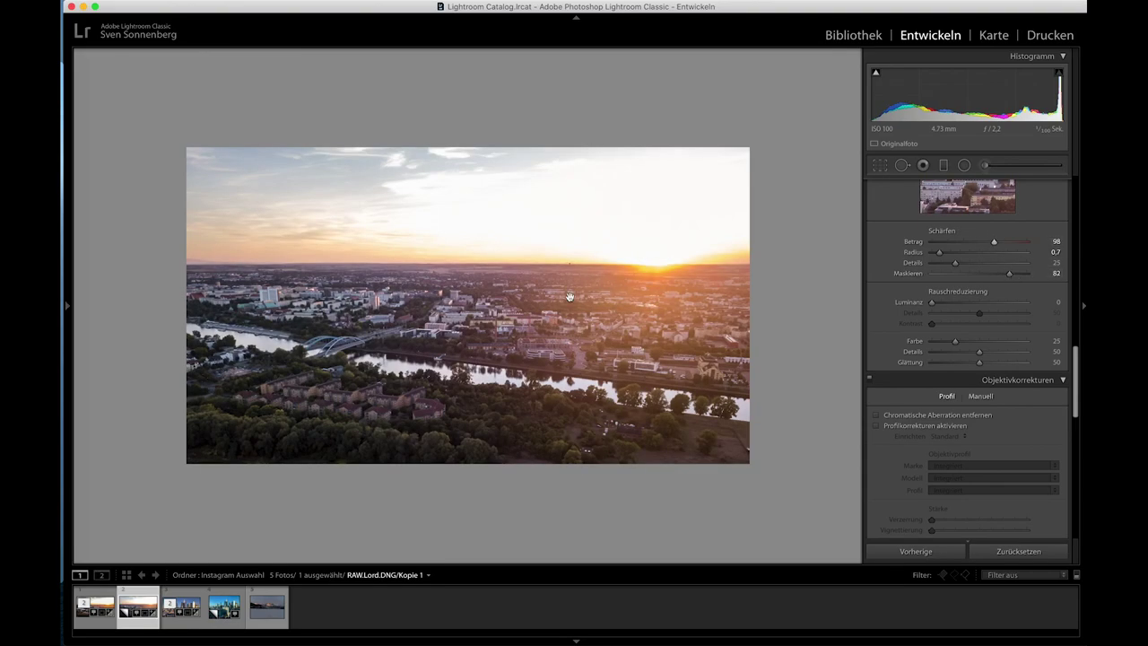
pyautogui.click(568, 298)
# Add luminance noise reduction while inspecting the 1:1 view, then return to full view.
pyautogui.scroll(-5, 569, 296)
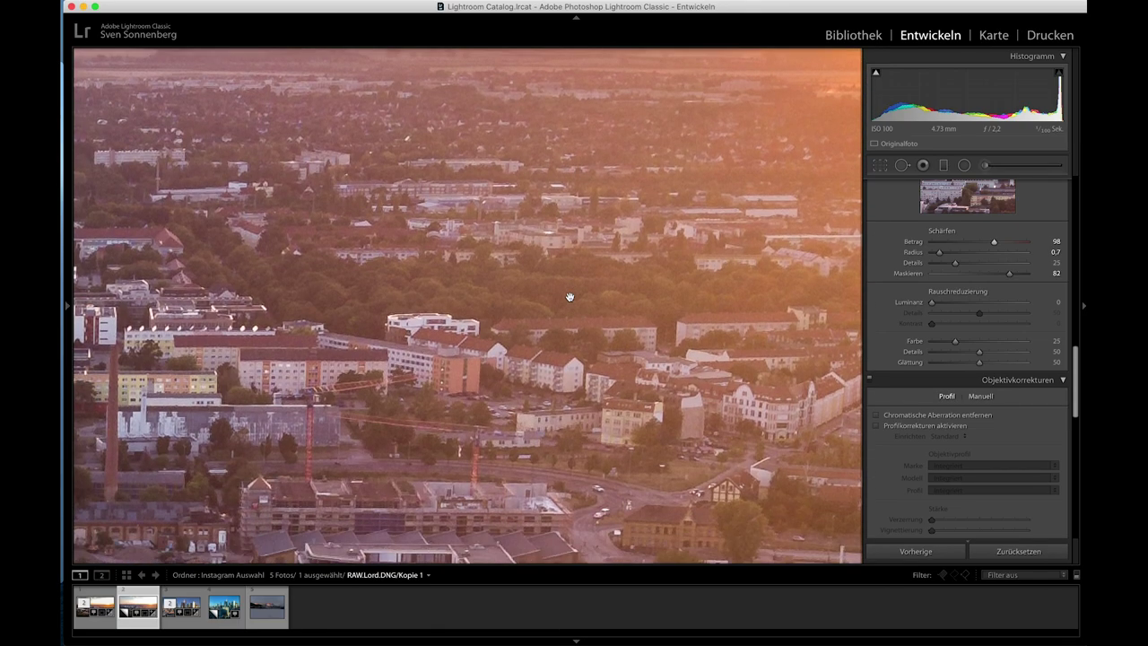
pyautogui.click(954, 305)
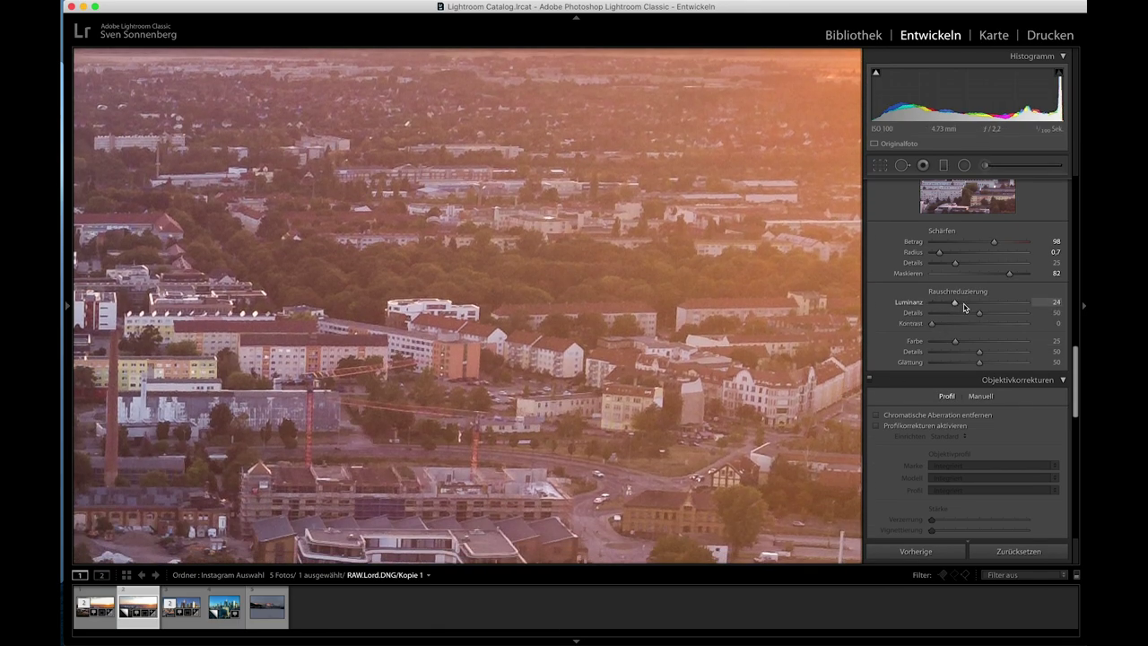
pyautogui.hscroll(-4, 628, 397)
pyautogui.hscroll(-3, 538, 390)
pyautogui.hscroll(-3, 450, 384)
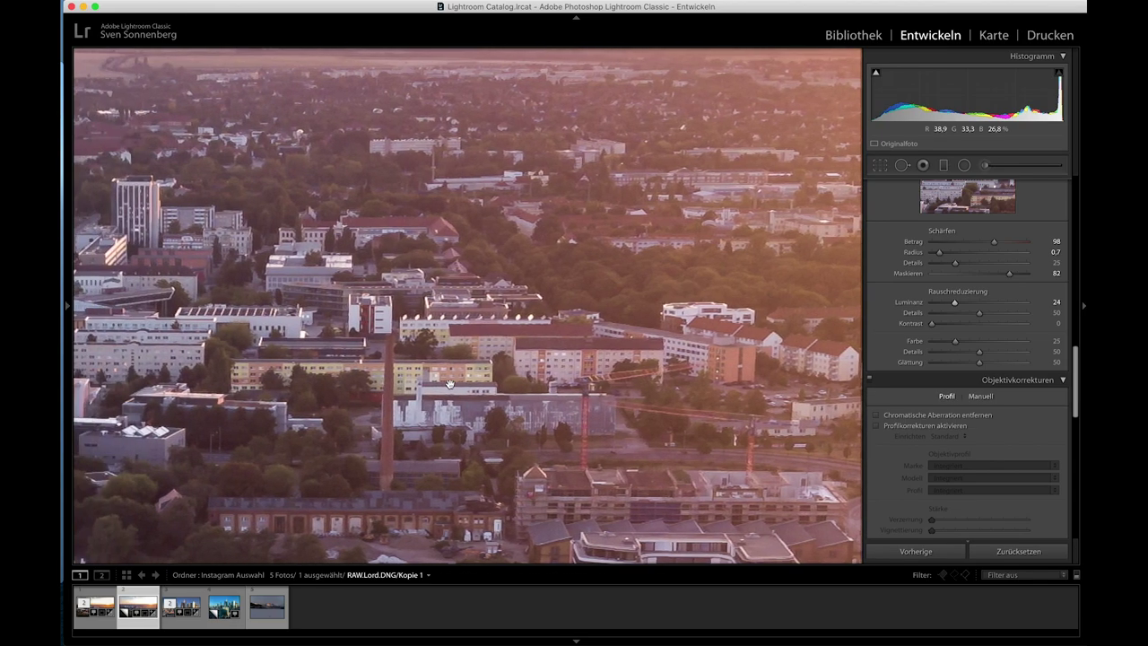
pyautogui.hscroll(-3, 449, 384)
pyautogui.hscroll(-3, 449, 384)
pyautogui.hscroll(-3, 449, 384)
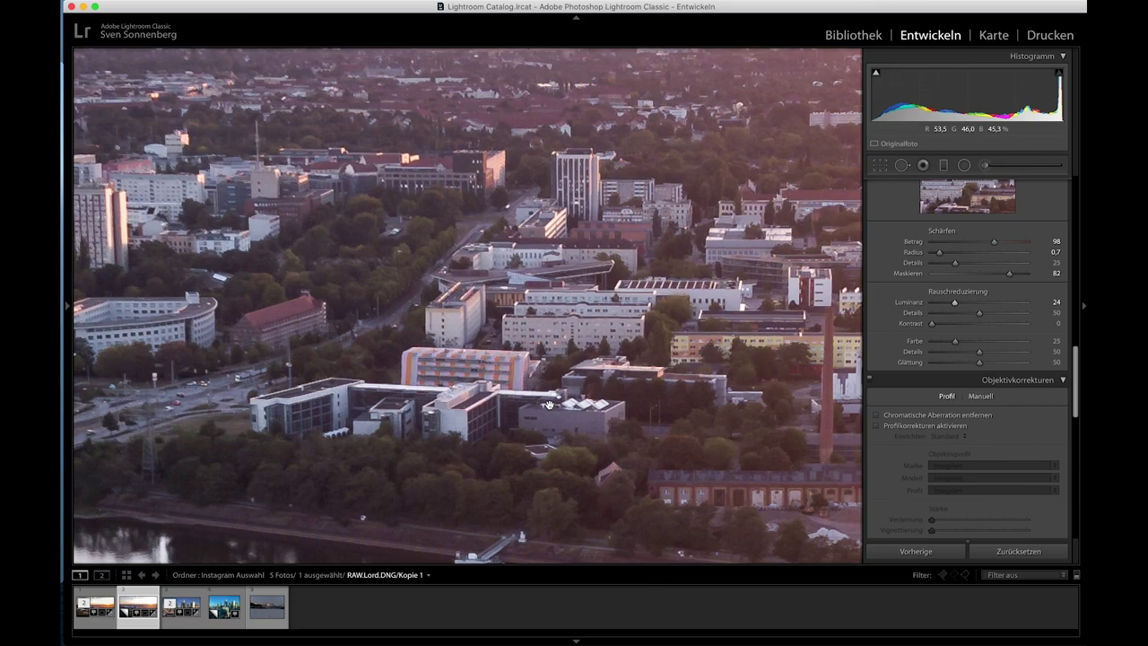
pyautogui.click(594, 378)
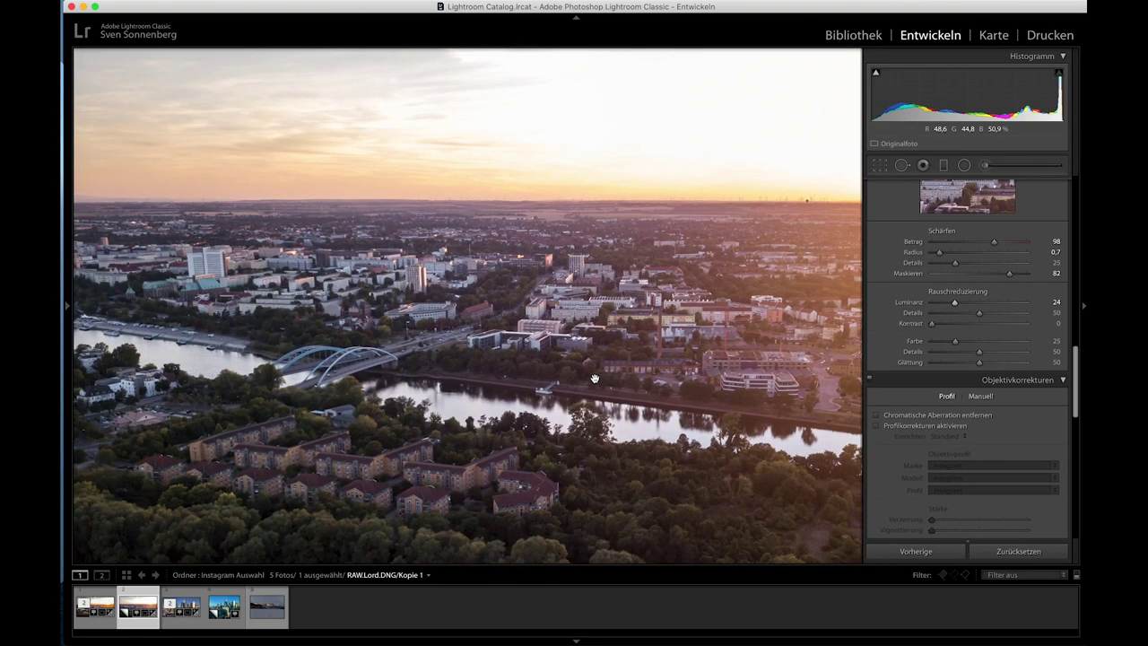
# Settle luminance noise reduction at 10 and sharpening masking at 63, checking the riverside buildings.
pyautogui.moveTo(954, 302); pyautogui.dragTo(941, 303)
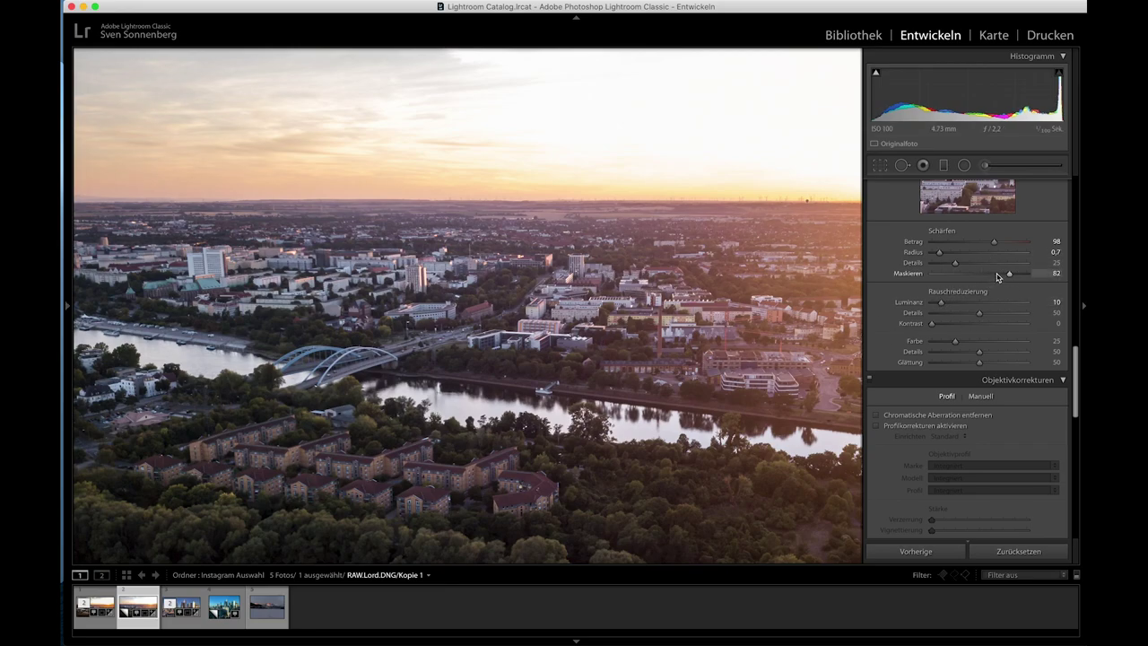
pyautogui.moveTo(998, 275); pyautogui.dragTo(980, 275)
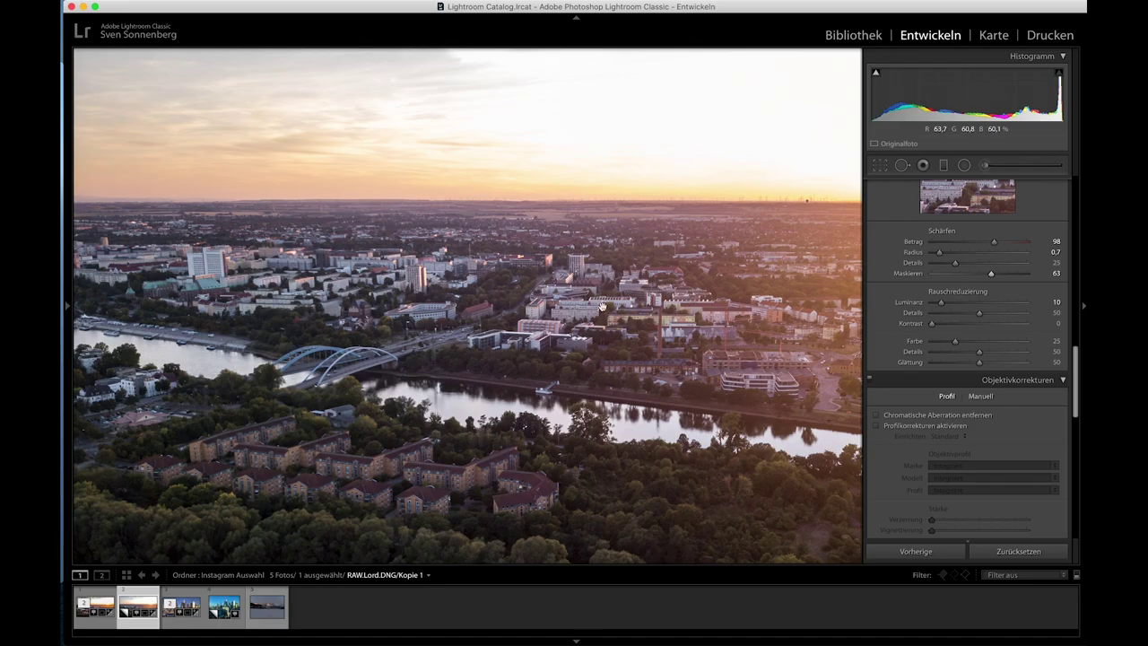
pyautogui.click(493, 337)
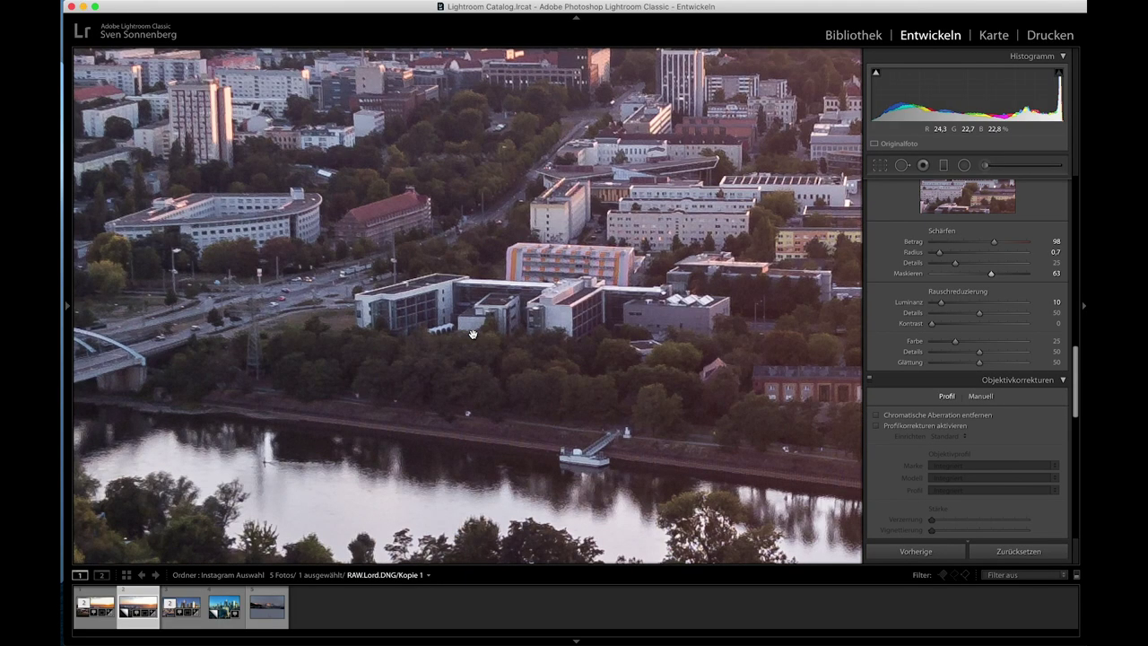
pyautogui.click(473, 334)
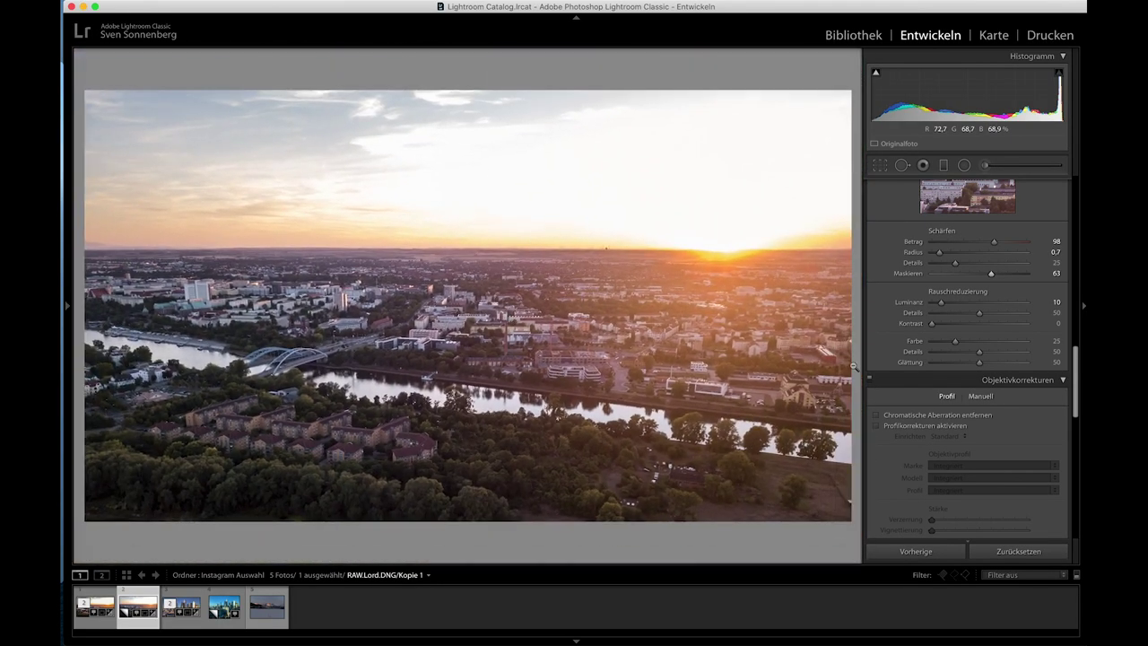
pyautogui.scroll(-2, 963, 410)
# Add a slight vignette to darken the photo's corners.
pyautogui.scroll(-2, 969, 399)
pyautogui.scroll(-2, 976, 386)
pyautogui.scroll(-2, 982, 374)
pyautogui.scroll(-3, 983, 372)
pyautogui.scroll(-2, 983, 372)
pyautogui.scroll(-1, 991, 359)
pyautogui.moveTo(979, 278); pyautogui.dragTo(977, 279)
# In HSL Luminance, darken Orange to −31 and Blue to −29.
pyautogui.scroll(-1, 987, 436)
pyautogui.scroll(-1, 978, 444)
pyautogui.scroll(-1, 967, 451)
pyautogui.scroll(3, 965, 453)
pyautogui.scroll(3, 965, 453)
pyautogui.scroll(3, 965, 453)
pyautogui.scroll(3, 965, 453)
pyautogui.scroll(2, 966, 453)
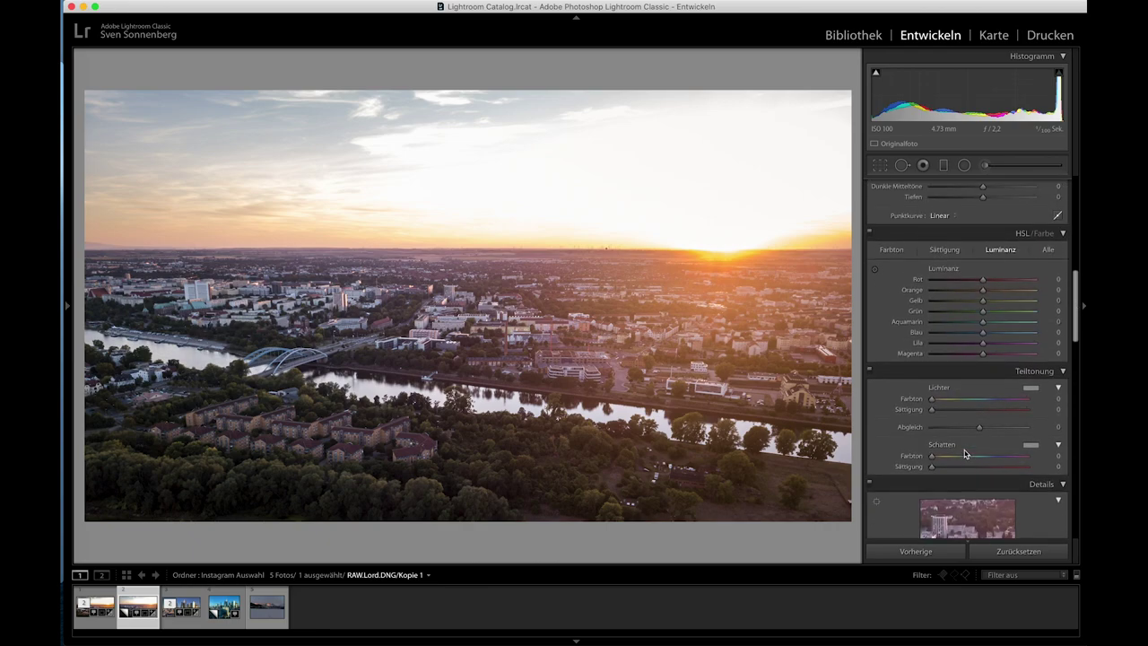
pyautogui.scroll(2, 965, 453)
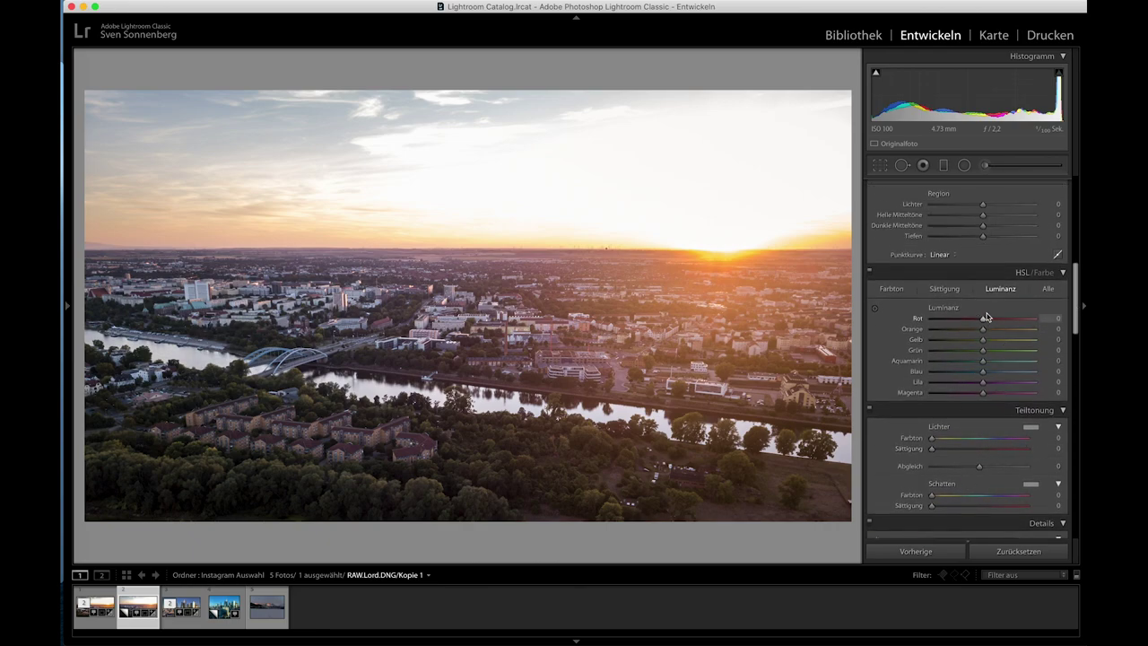
pyautogui.moveTo(984, 332); pyautogui.dragTo(968, 334)
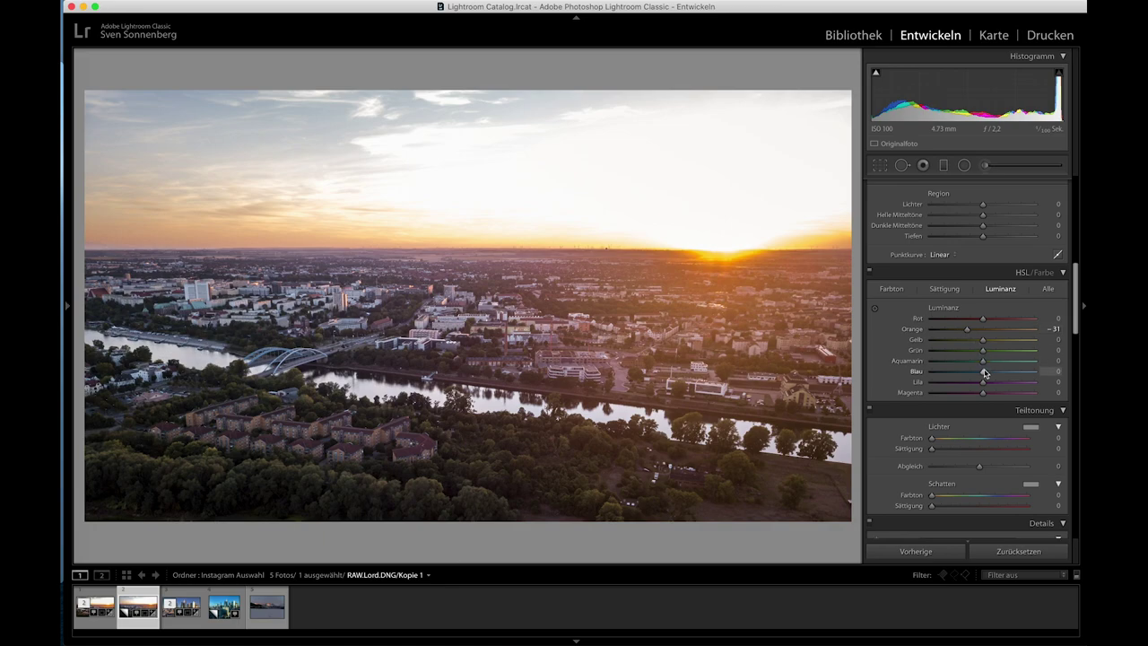
pyautogui.moveTo(984, 372); pyautogui.dragTo(968, 374)
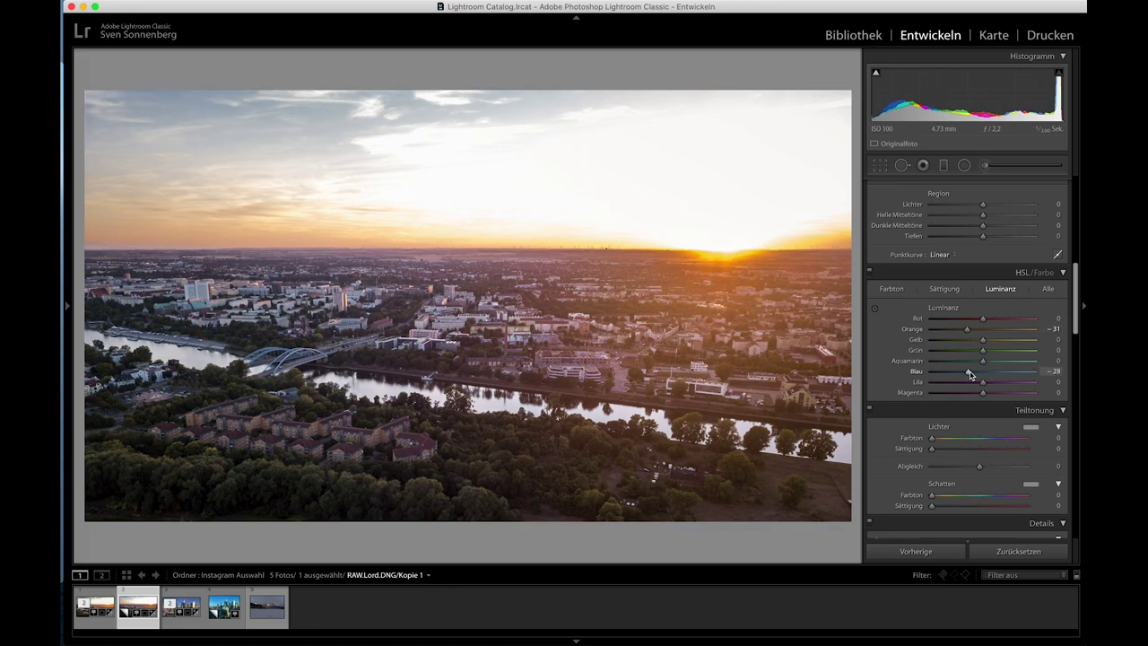
# Desaturate Purple/Magenta to −100, Aqua to −28 and Green to −78.
pyautogui.click(944, 288)
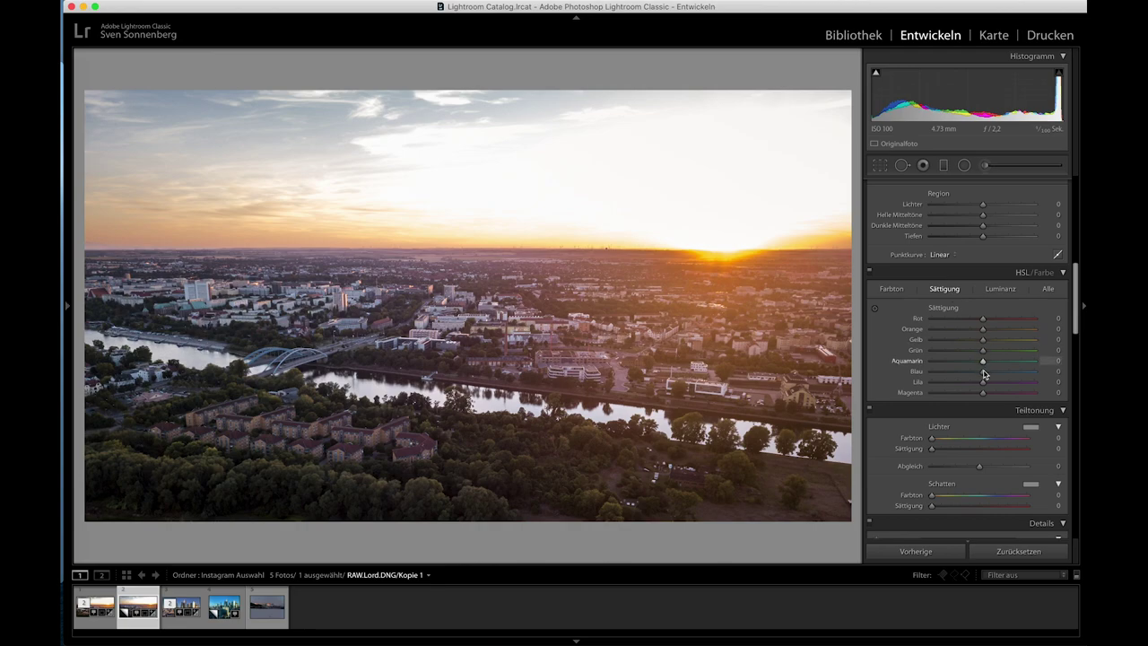
pyautogui.moveTo(982, 395); pyautogui.dragTo(924, 395)
pyautogui.moveTo(958, 366); pyautogui.dragTo(970, 371)
pyautogui.moveTo(984, 354); pyautogui.dragTo(940, 356)
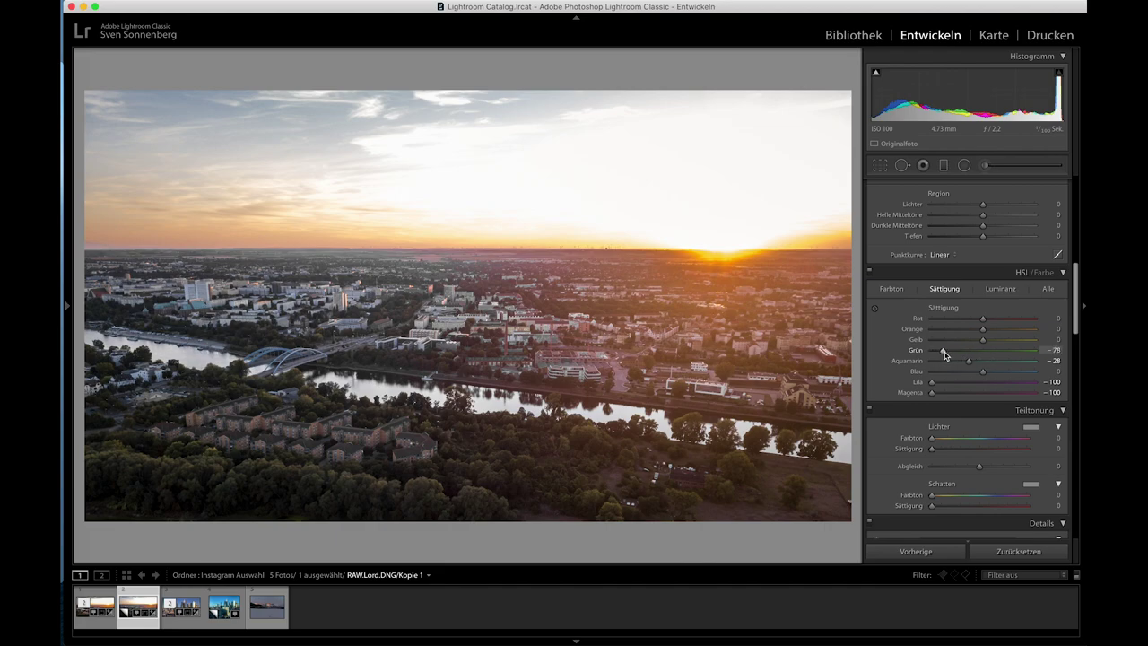
# Darken the green luminance and raise Orange saturation to +32.
pyautogui.click(997, 290)
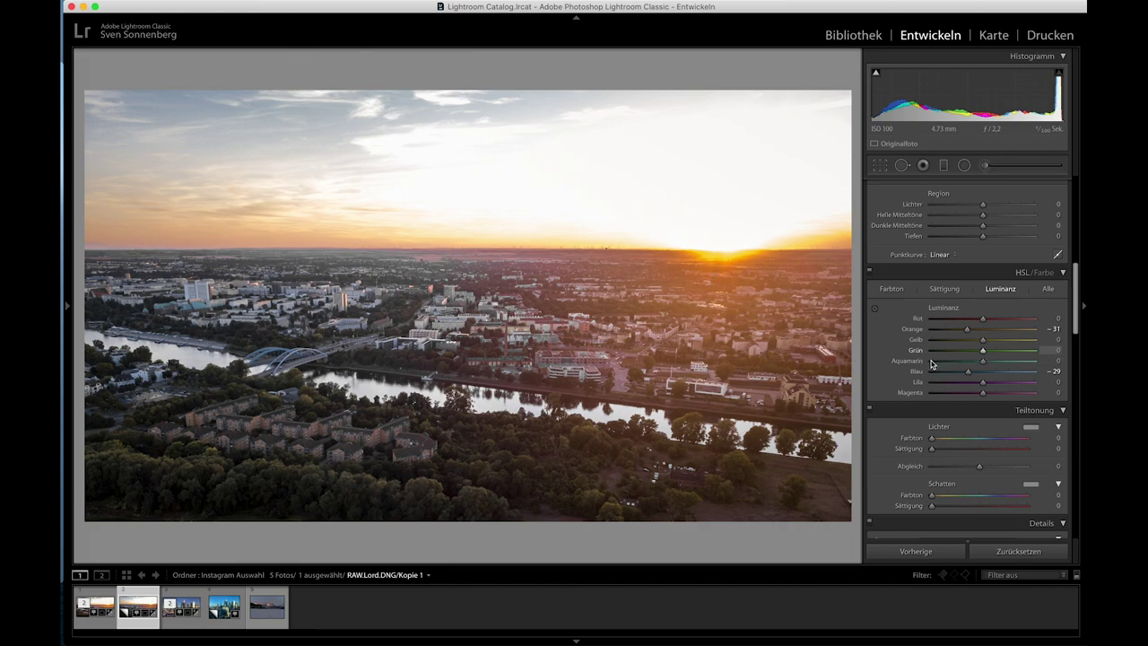
pyautogui.moveTo(983, 359); pyautogui.dragTo(944, 368)
pyautogui.click(957, 291)
pyautogui.moveTo(983, 330); pyautogui.dragTo(996, 333)
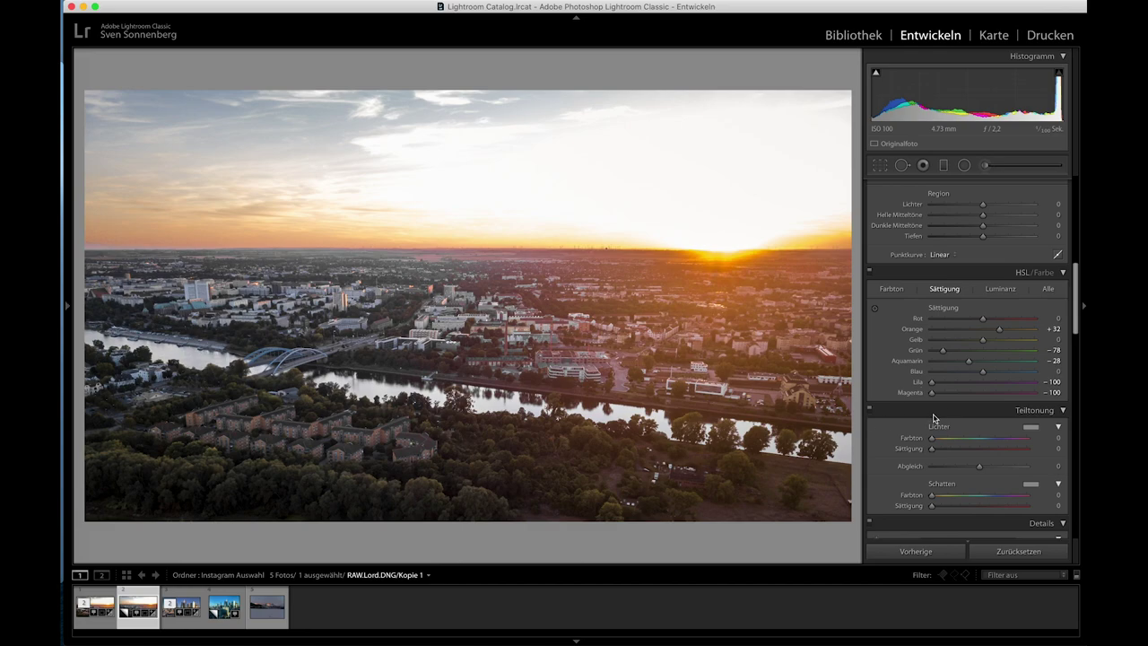
pyautogui.scroll(-2, 933, 418)
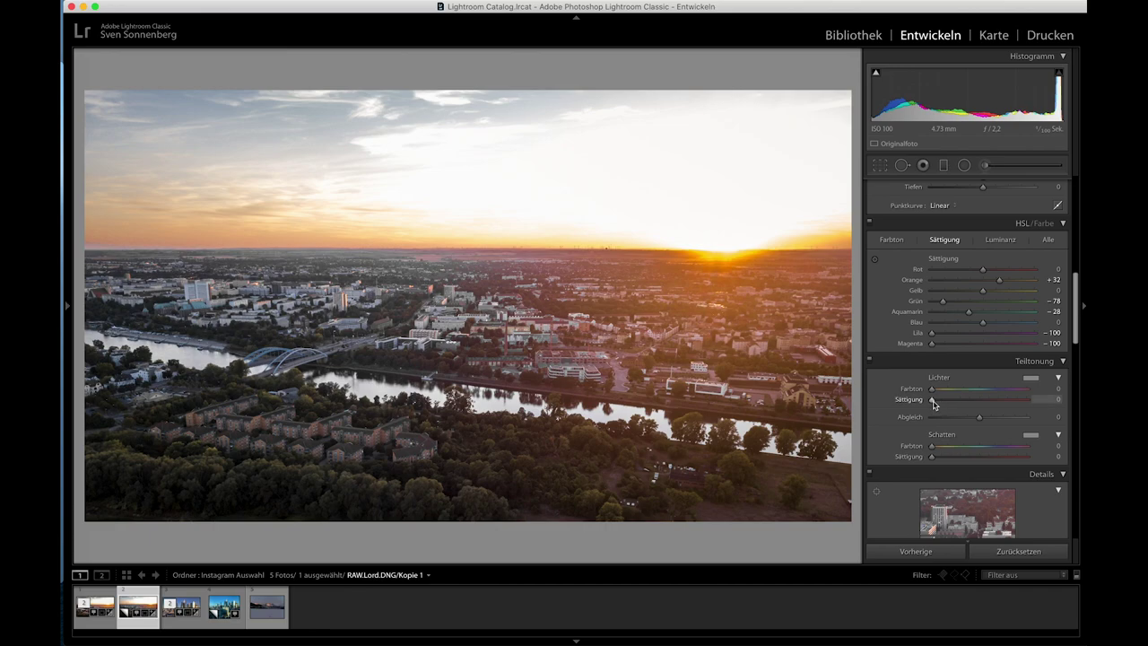
# Split-tone highlights to hue 48, saturation 20 and shadows to hue 42, saturation 8, then view the original.
pyautogui.moveTo(933, 392); pyautogui.dragTo(948, 395)
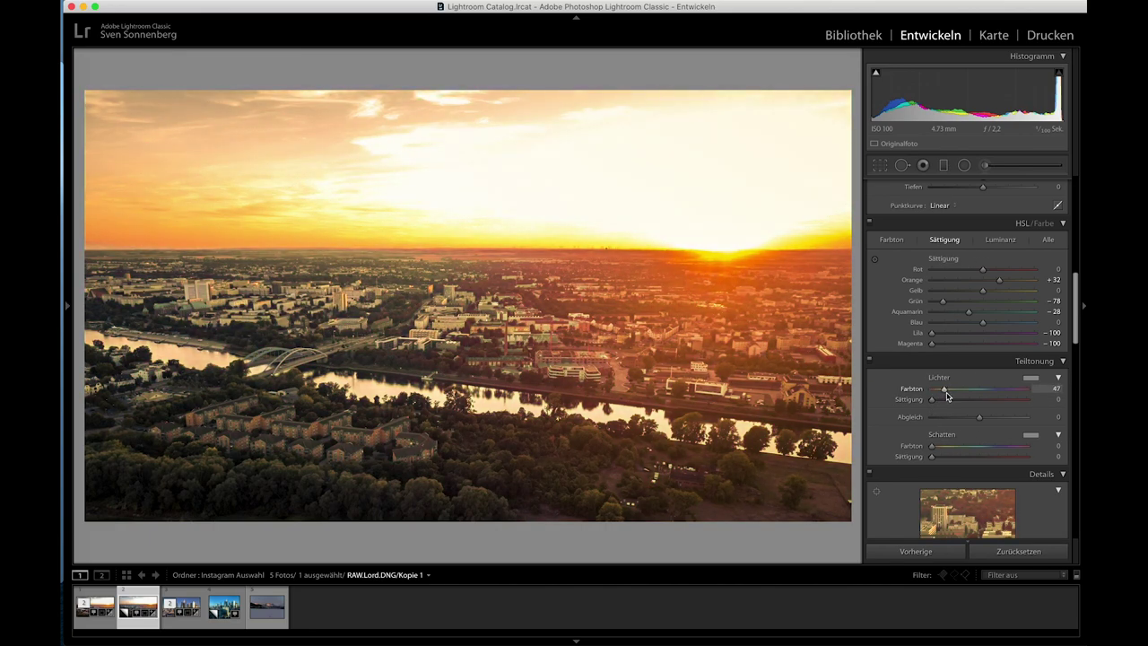
pyautogui.moveTo(946, 393); pyautogui.dragTo(945, 395)
pyautogui.moveTo(947, 395); pyautogui.dragTo(953, 410)
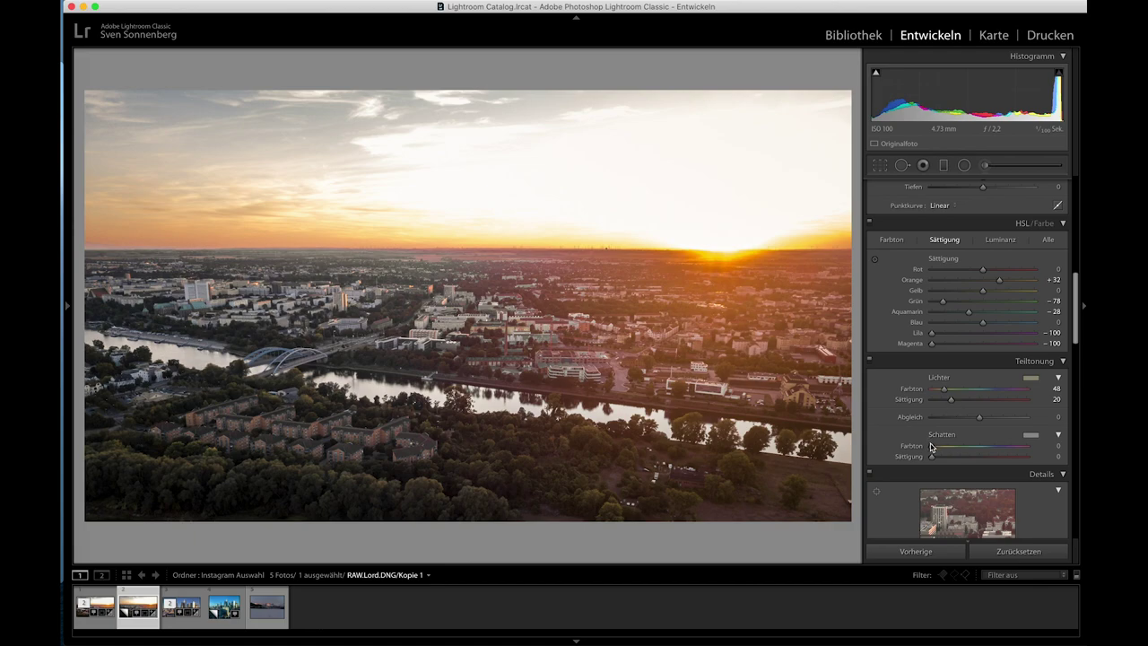
pyautogui.moveTo(931, 448); pyautogui.dragTo(942, 448)
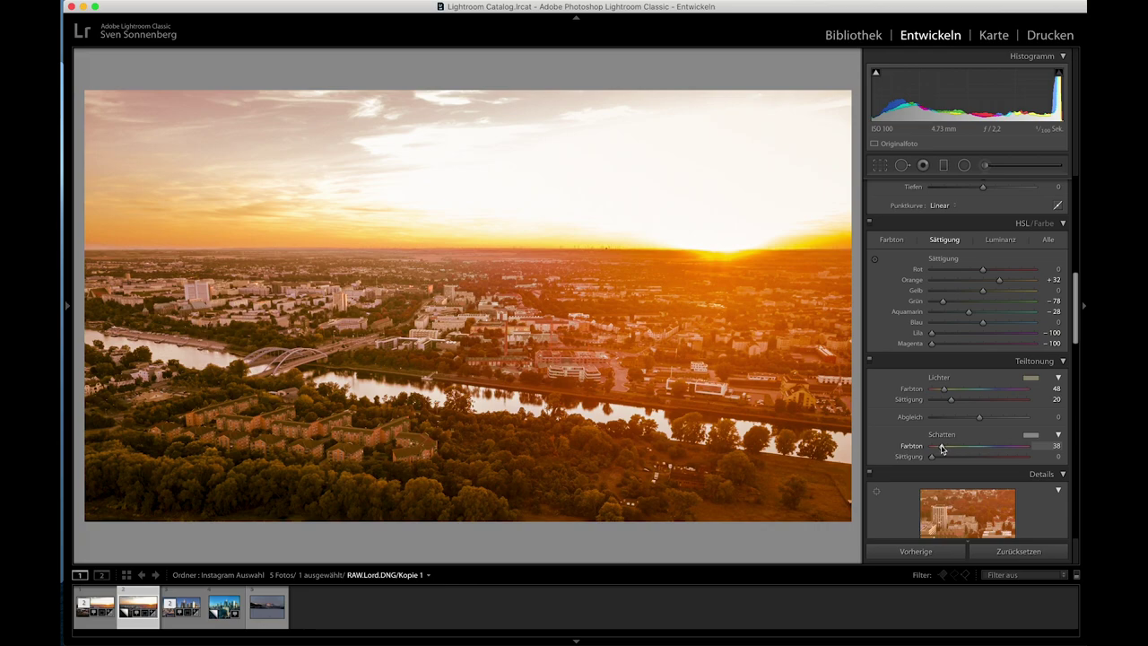
pyautogui.moveTo(942, 448); pyautogui.dragTo(939, 457)
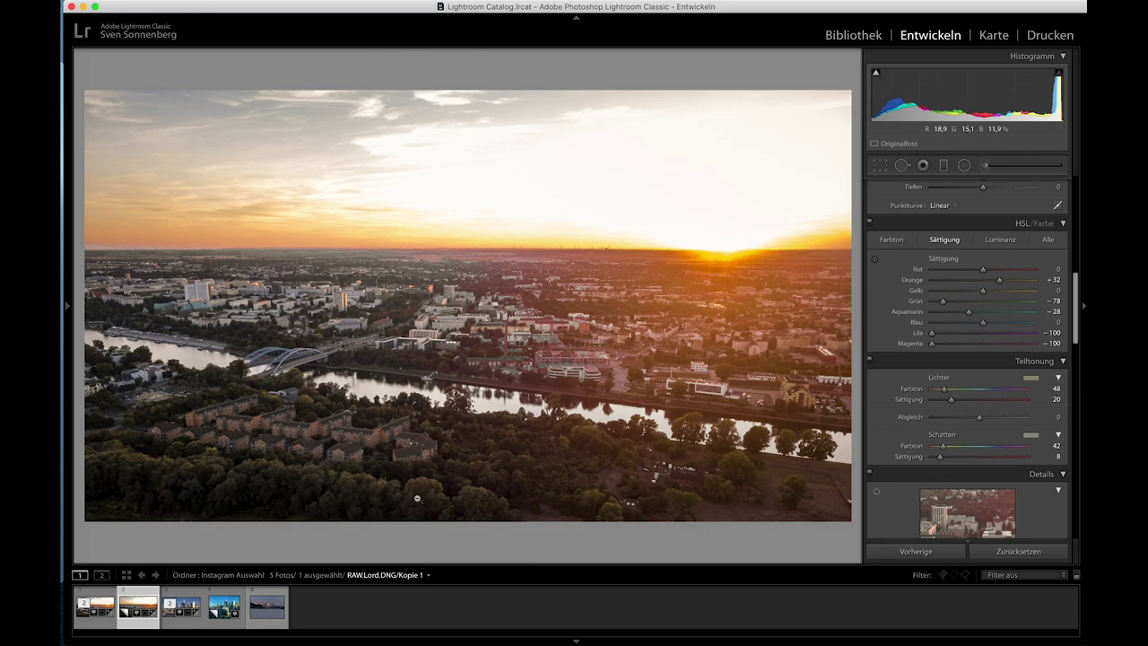
pyautogui.click(95, 608)
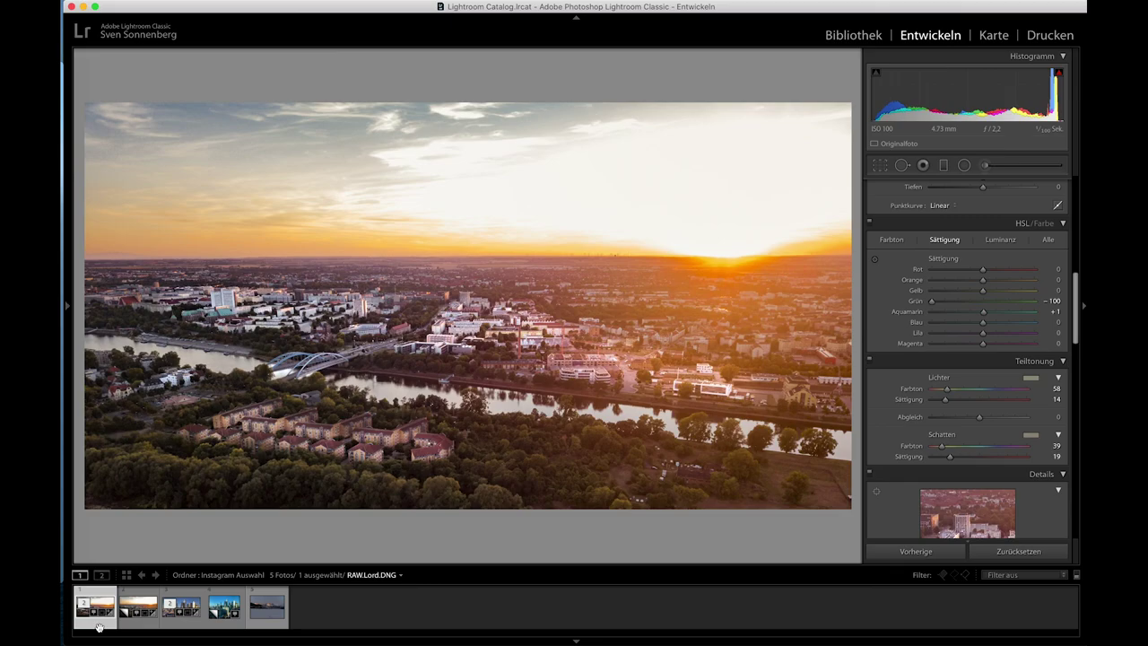
# Compare copy and original, then tint the copy's shadows to hue 298 at saturation 2.
pyautogui.click(98, 626)
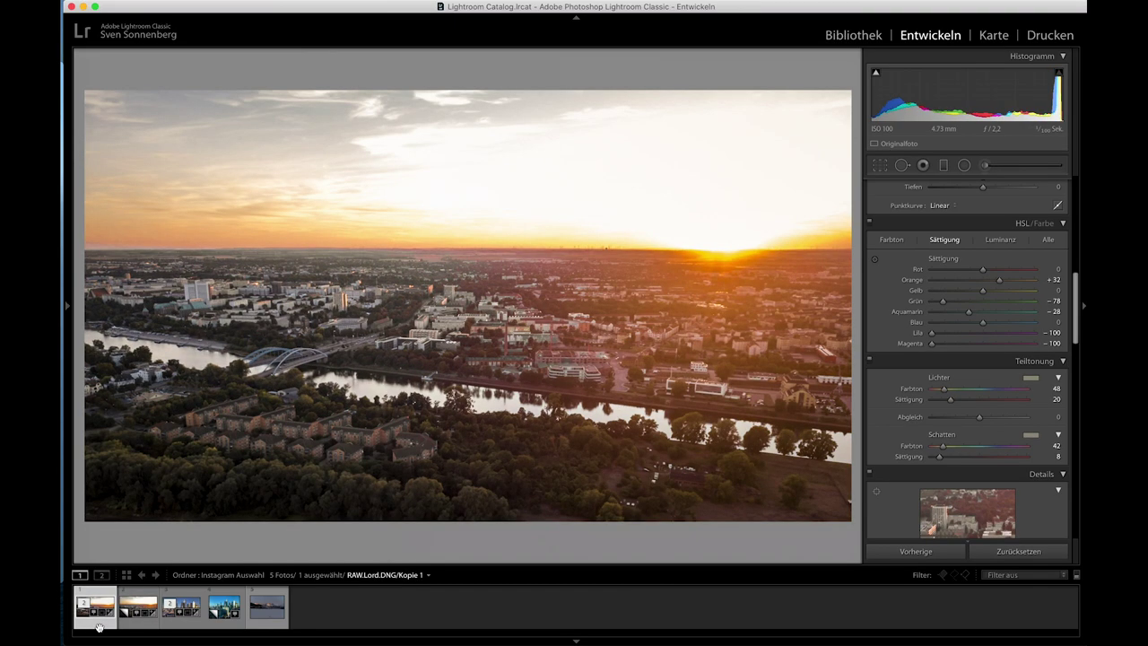
pyautogui.press('Left')
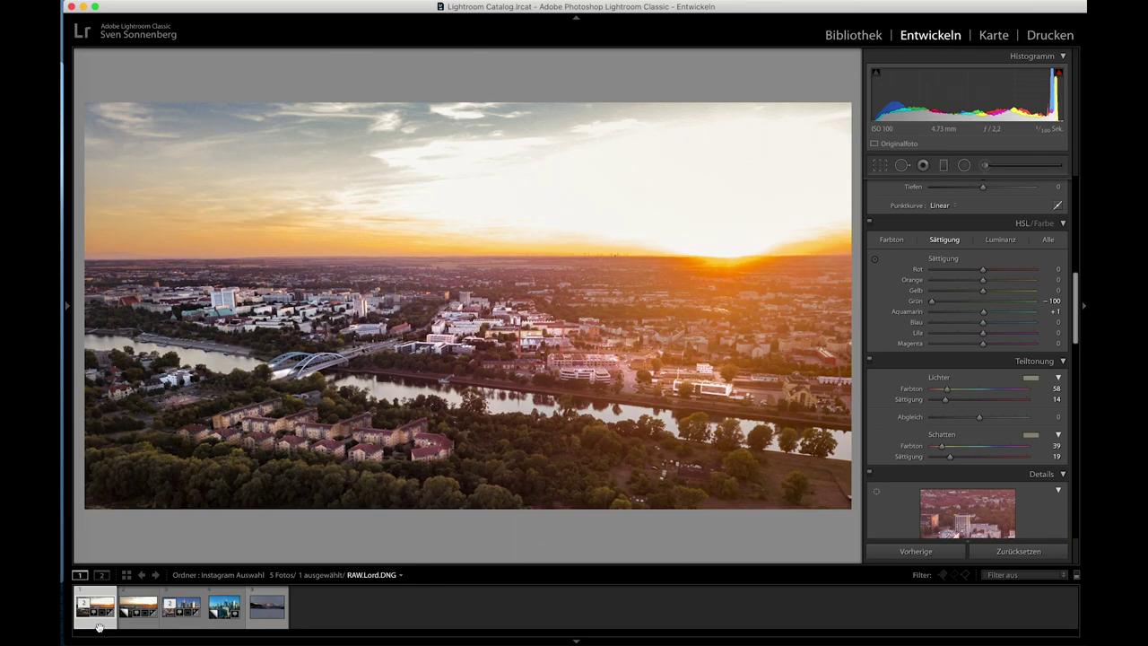
pyautogui.press('Right')
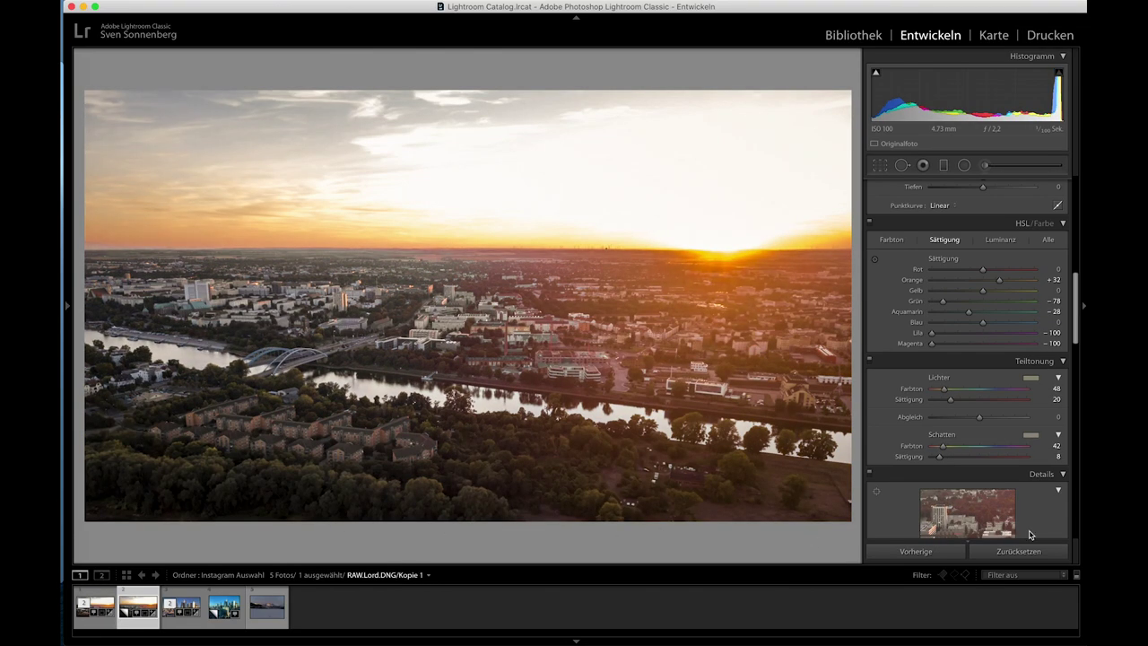
pyautogui.moveTo(947, 449); pyautogui.dragTo(1017, 455)
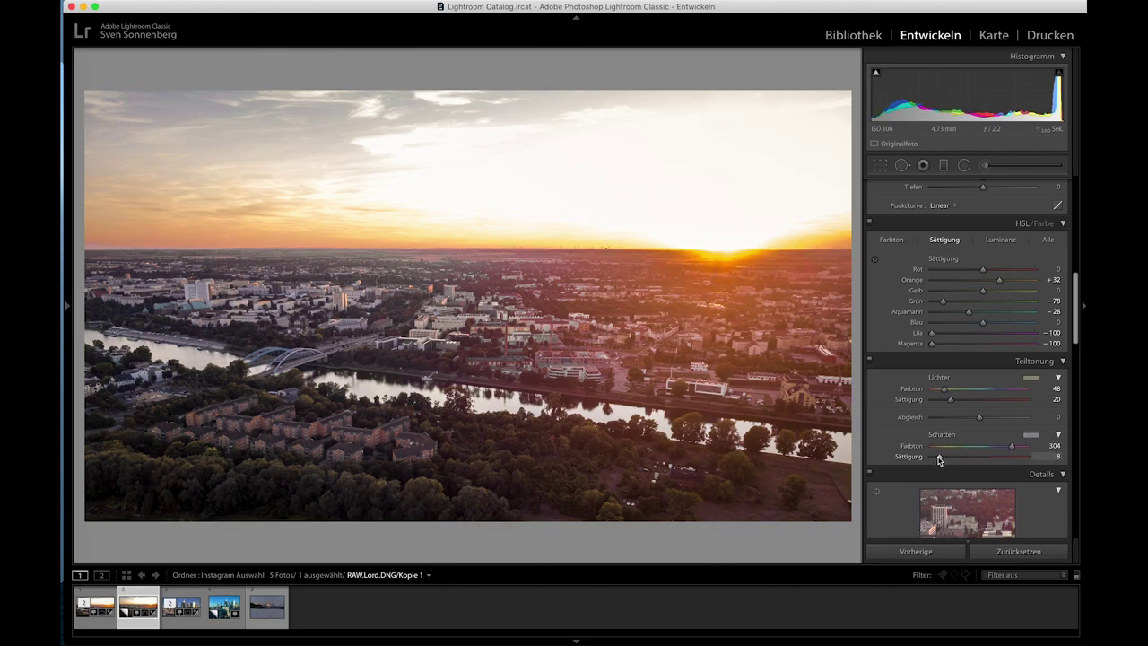
pyautogui.moveTo(933, 460); pyautogui.dragTo(935, 459)
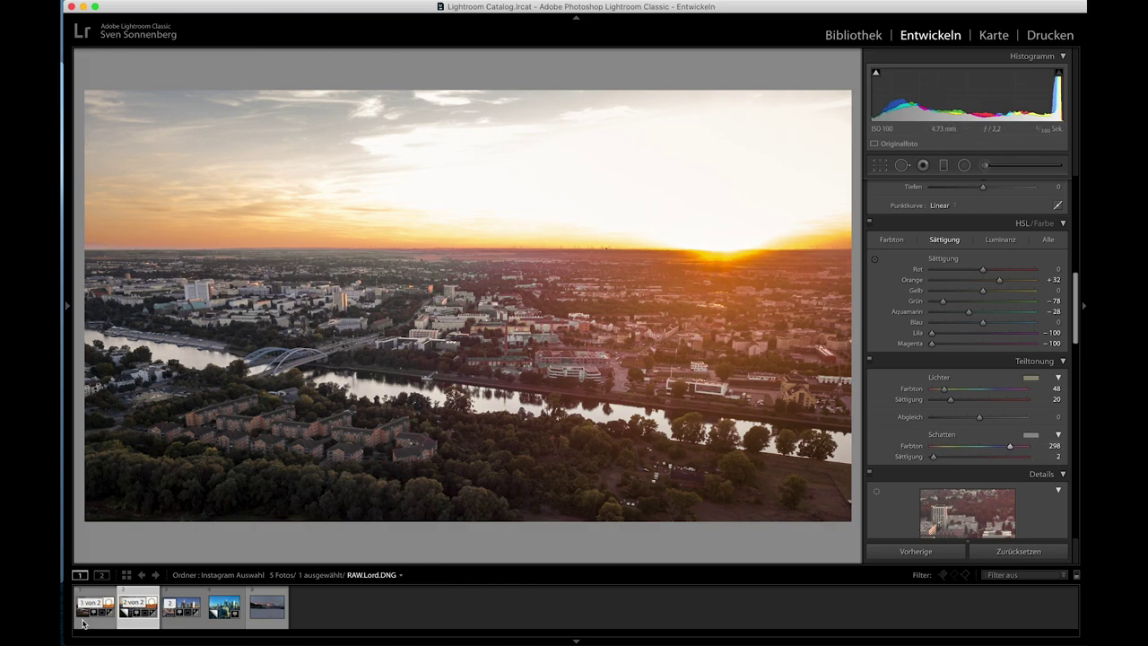
# Compare the copy against the original again and show the HSL Luminance values.
pyautogui.click(83, 623)
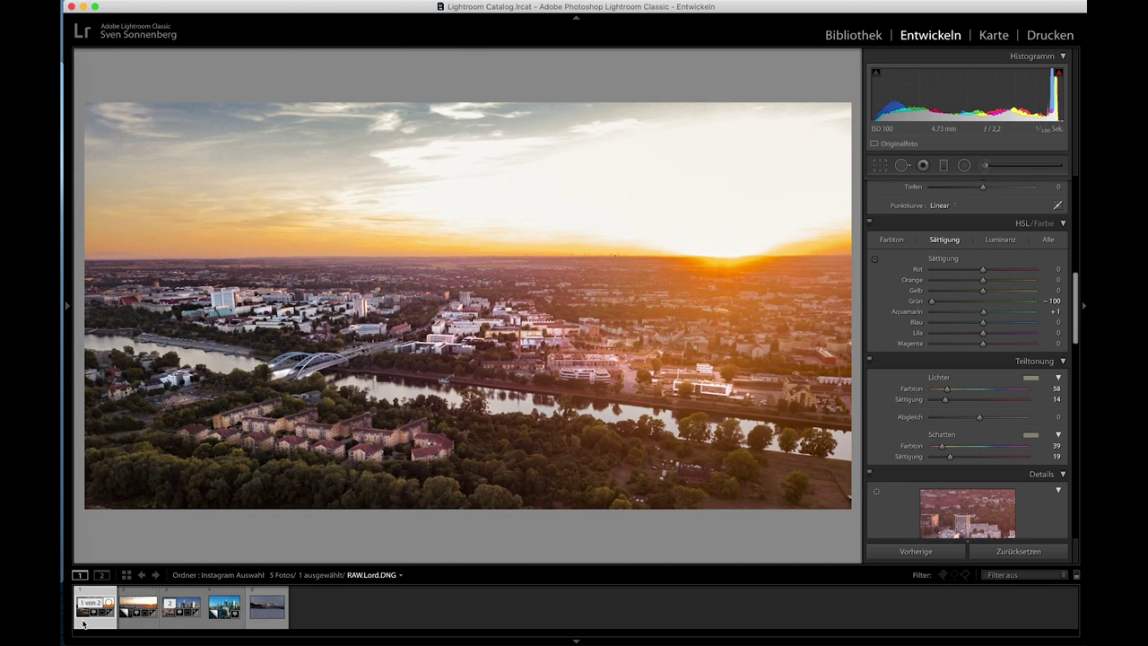
pyautogui.press('Right')
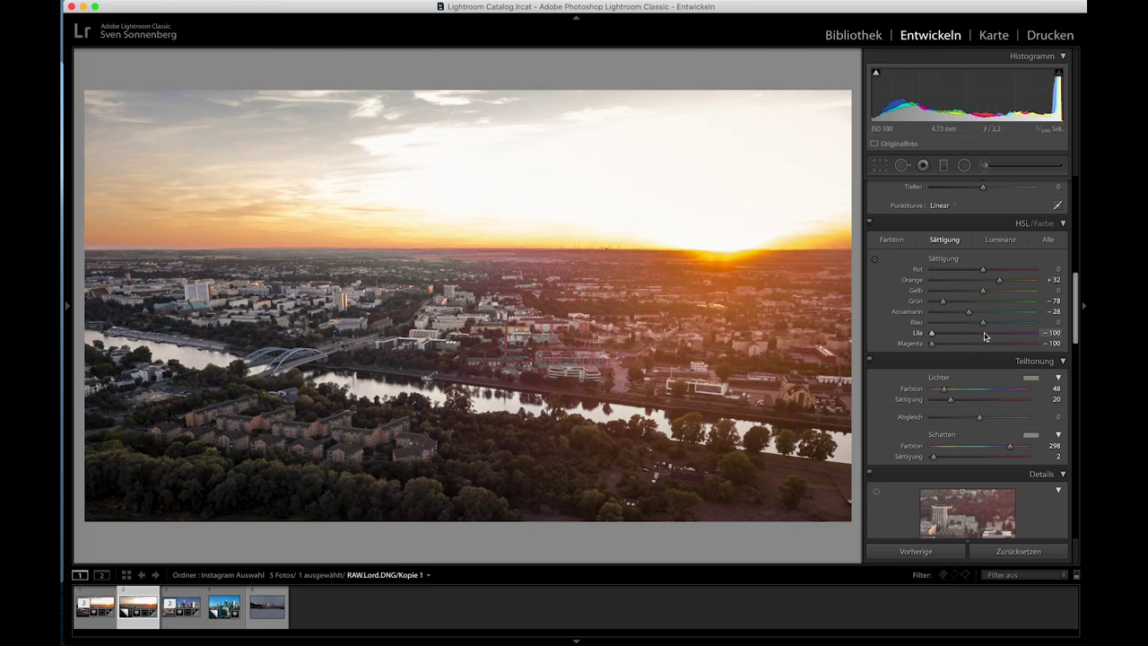
pyautogui.click(92, 624)
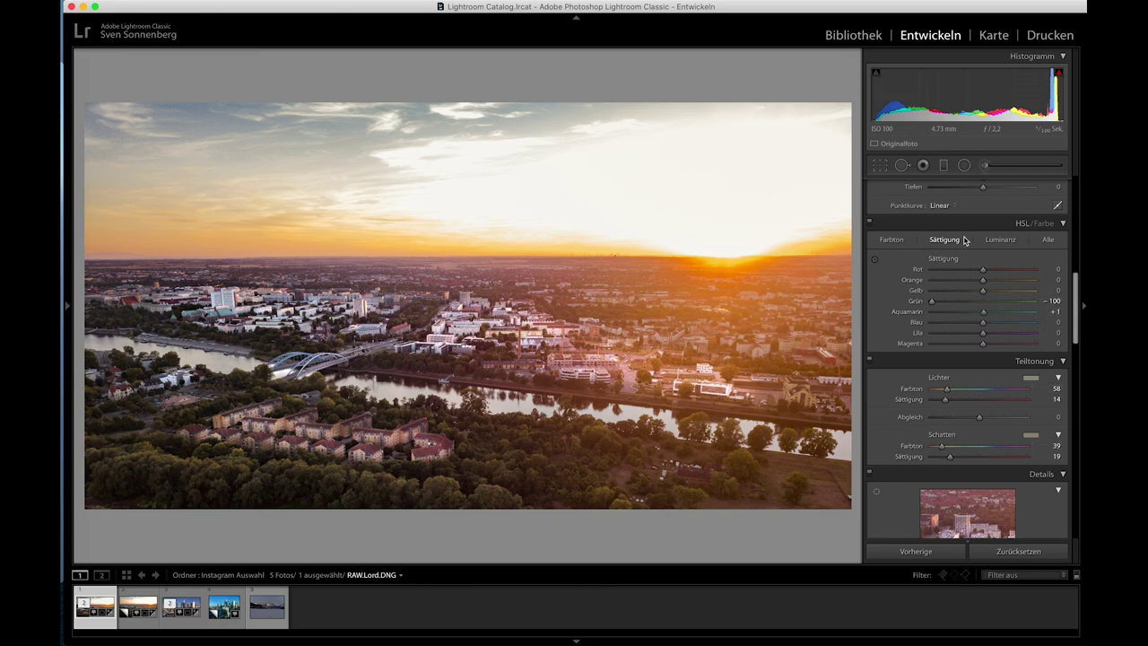
pyautogui.click(1000, 240)
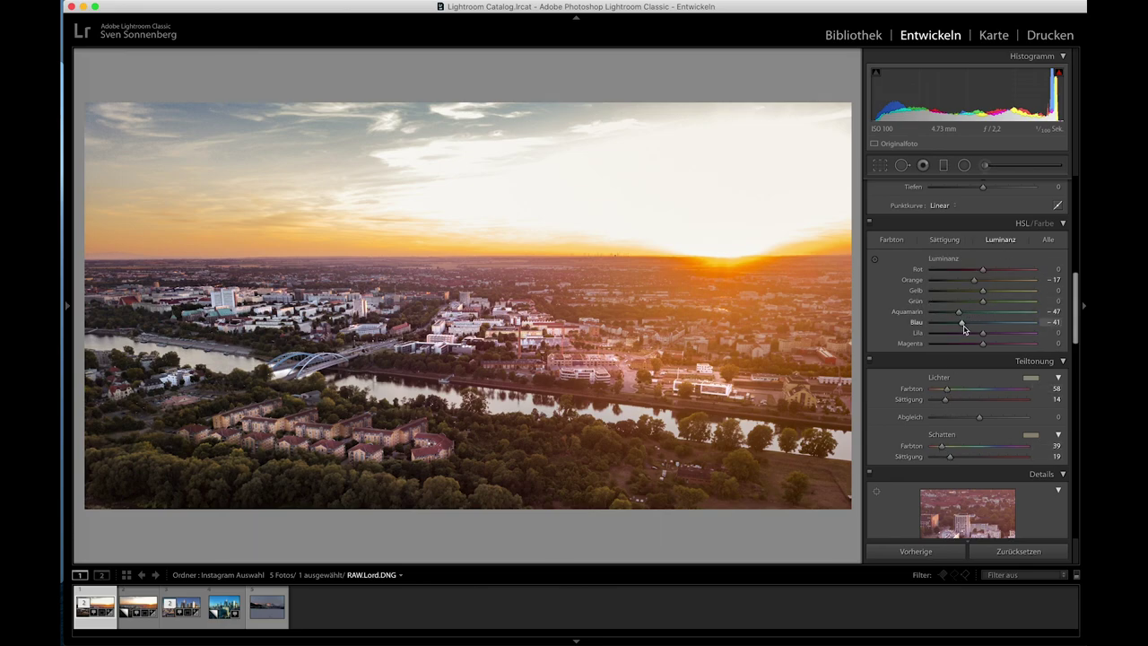
pyautogui.click(138, 608)
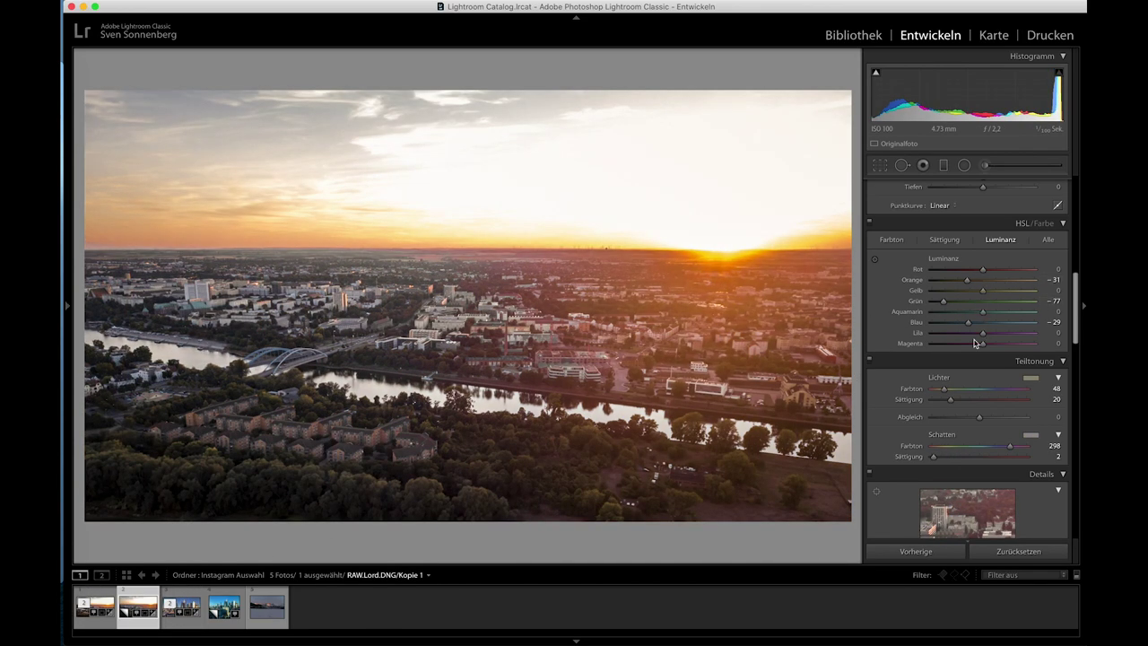
pyautogui.click(880, 165)
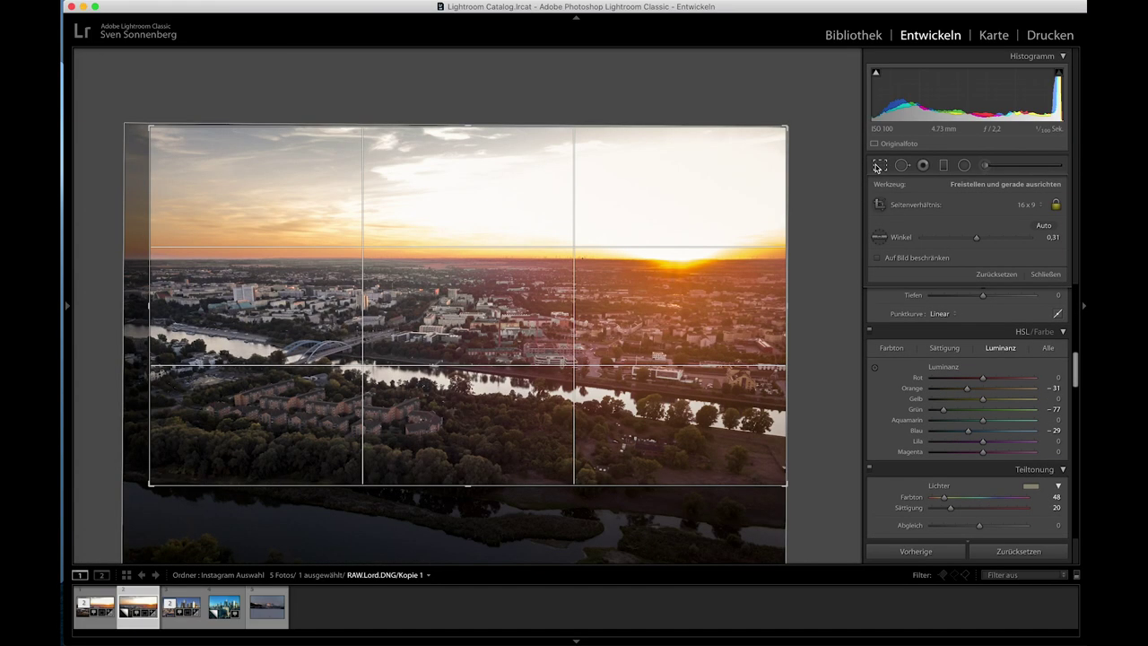
# Crop the copy to a wider, shorter free-ratio panorama and return the shadow hue to 39.
pyautogui.click(1056, 205)
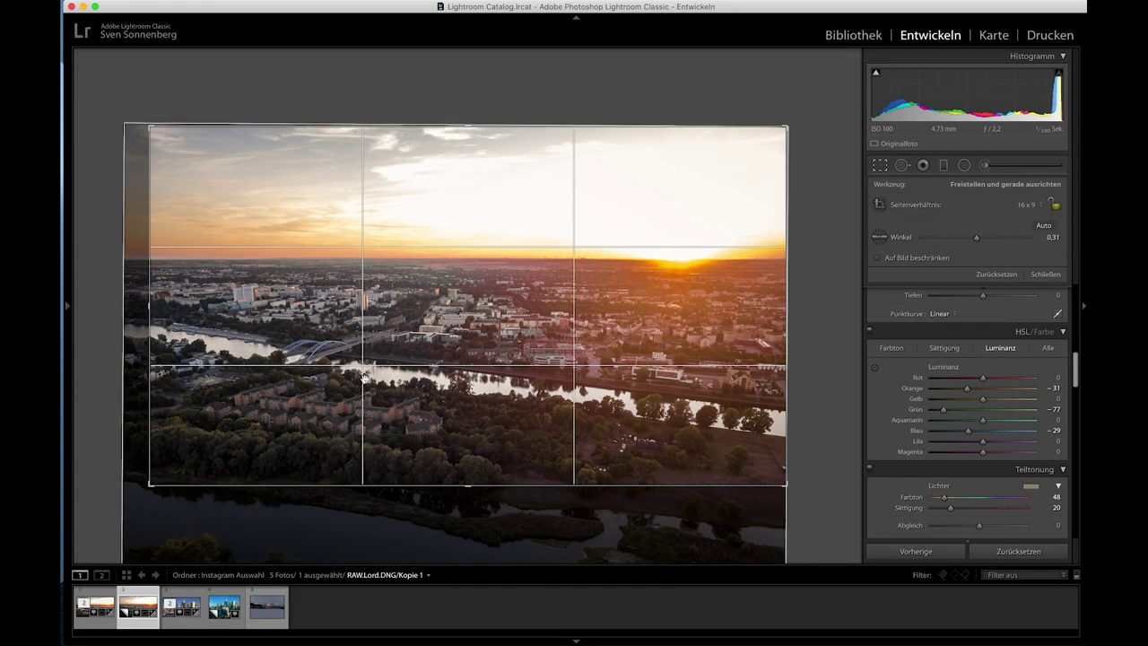
pyautogui.moveTo(147, 308); pyautogui.dragTo(110, 308)
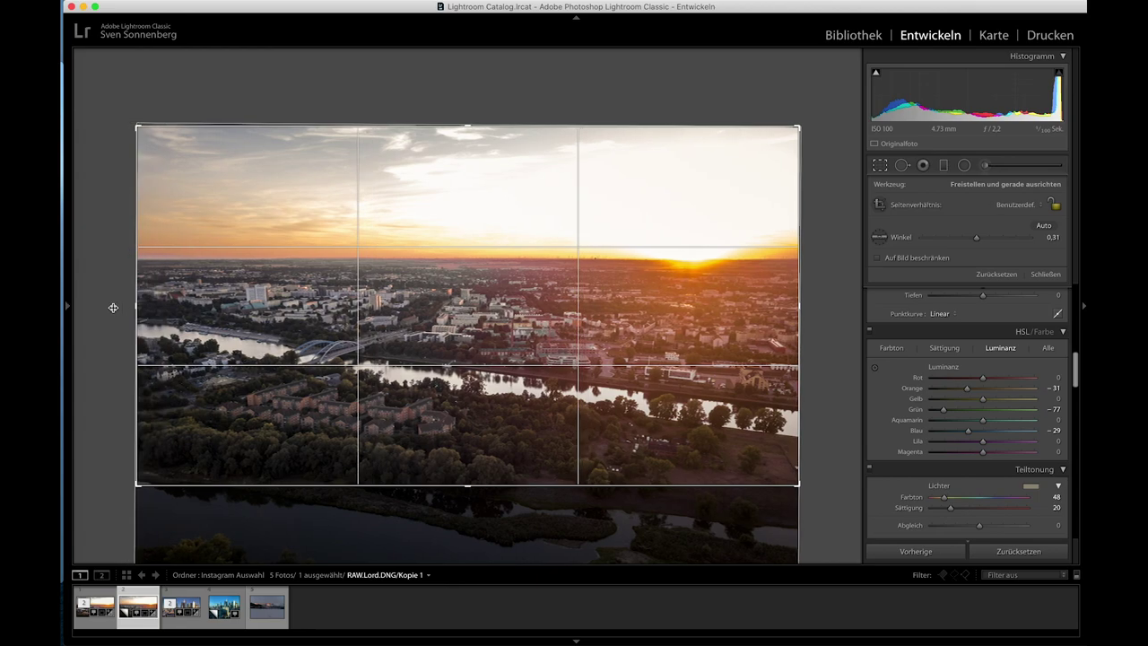
pyautogui.moveTo(467, 485); pyautogui.dragTo(468, 475)
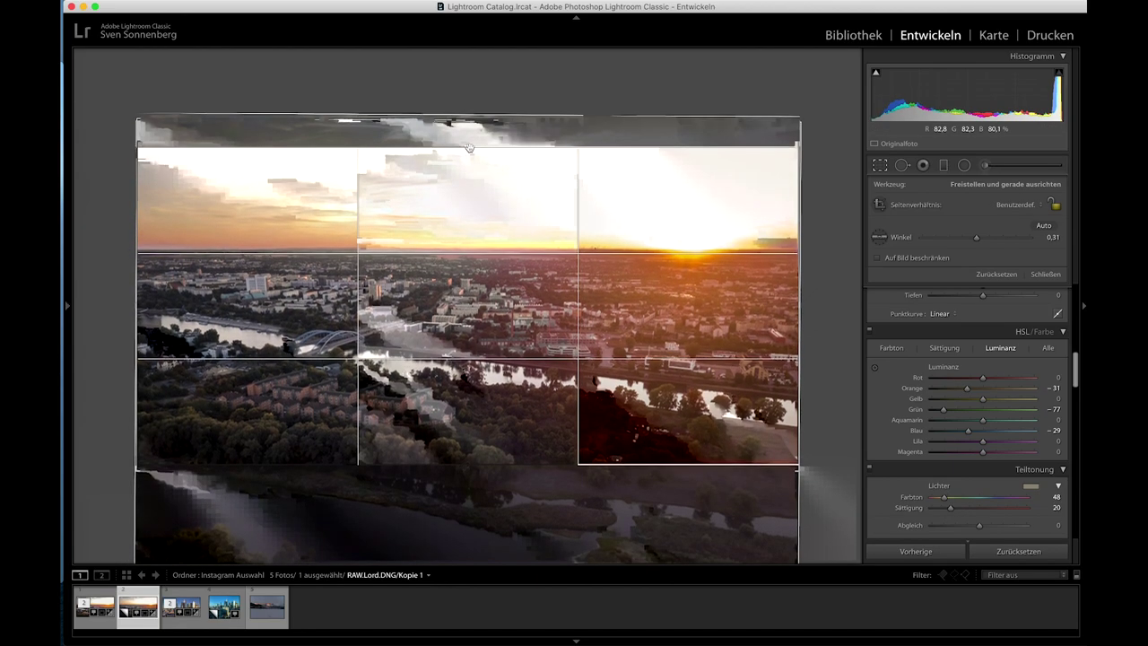
pyautogui.press('Return')
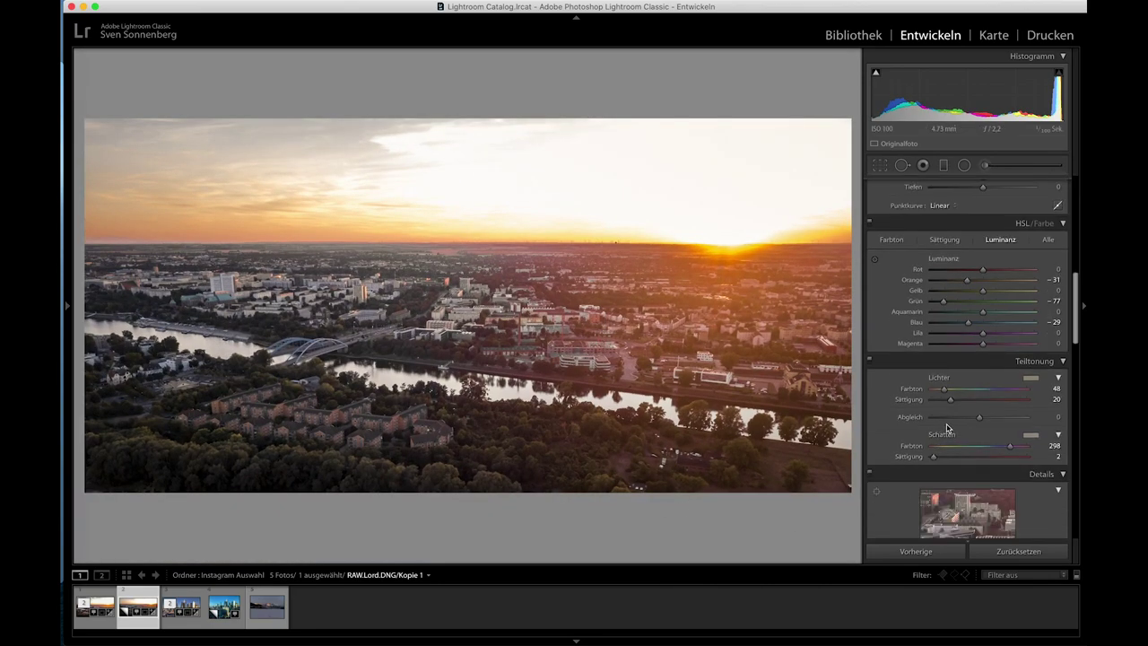
pyautogui.moveTo(1010, 446); pyautogui.dragTo(943, 446)
# Darken Blue luminance to −31 and desaturate the blues in HSL.
pyautogui.click(982, 325)
pyautogui.moveTo(982, 325); pyautogui.dragTo(967, 330)
pyautogui.click(946, 240)
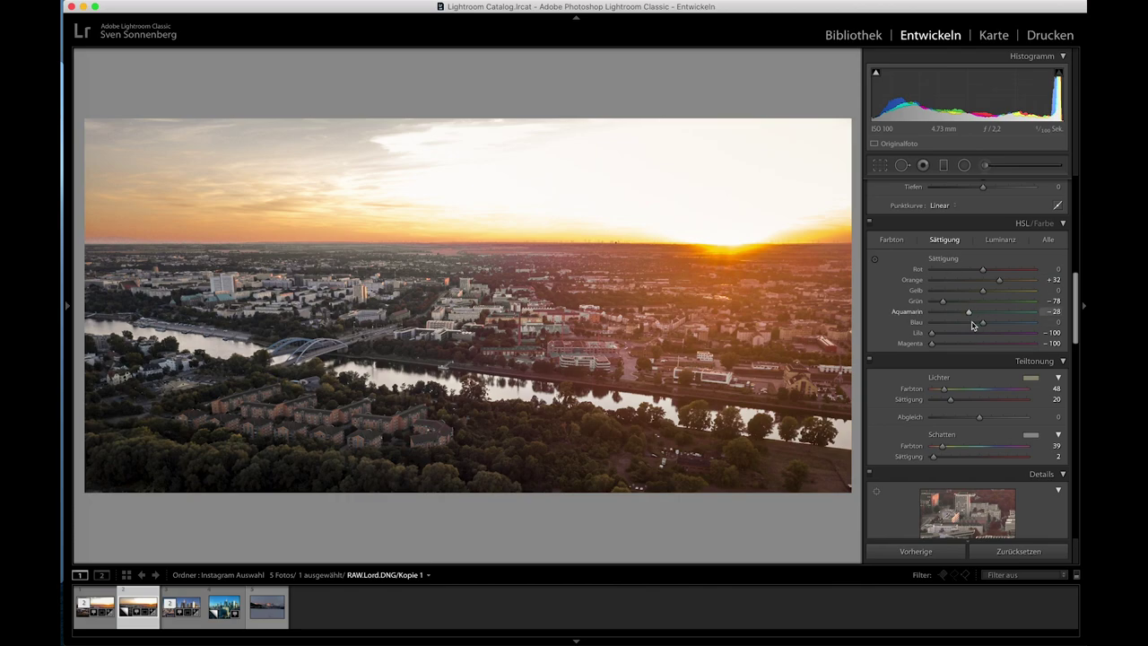
pyautogui.moveTo(974, 325); pyautogui.dragTo(966, 325)
# Set Temperature to 5,468 K, Shadows +62, Whites +24 and Dehaze +39.
pyautogui.scroll(5, 950, 252)
pyautogui.scroll(5, 951, 252)
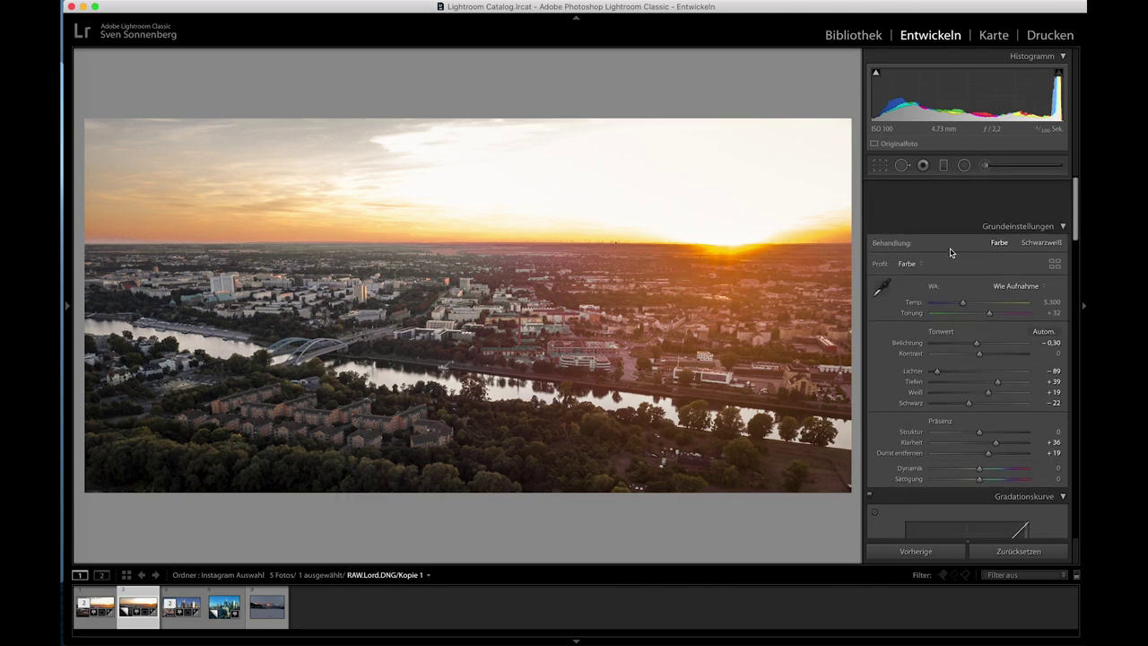
pyautogui.scroll(-2, 950, 252)
pyautogui.moveTo(964, 260)
pyautogui.mouseDown()
pyautogui.moveTo(954, 267)
pyautogui.moveTo(967, 267)
pyautogui.mouseUp()
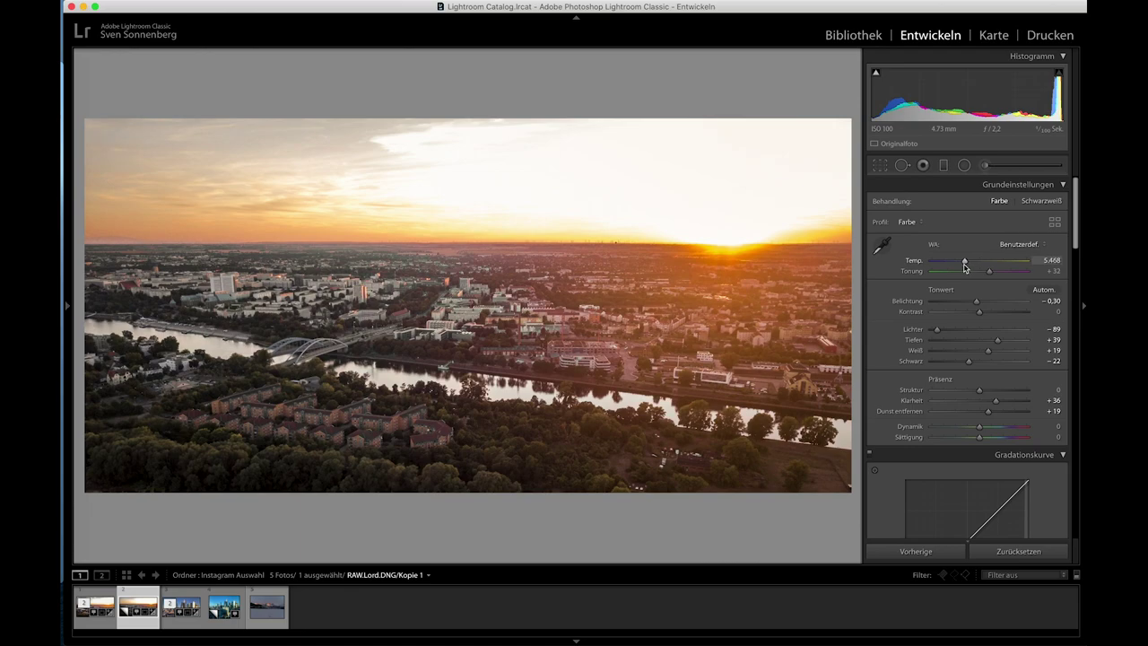
pyautogui.moveTo(988, 350)
pyautogui.mouseDown()
pyautogui.moveTo(1009, 340)
pyautogui.moveTo(991, 353)
pyautogui.mouseUp()
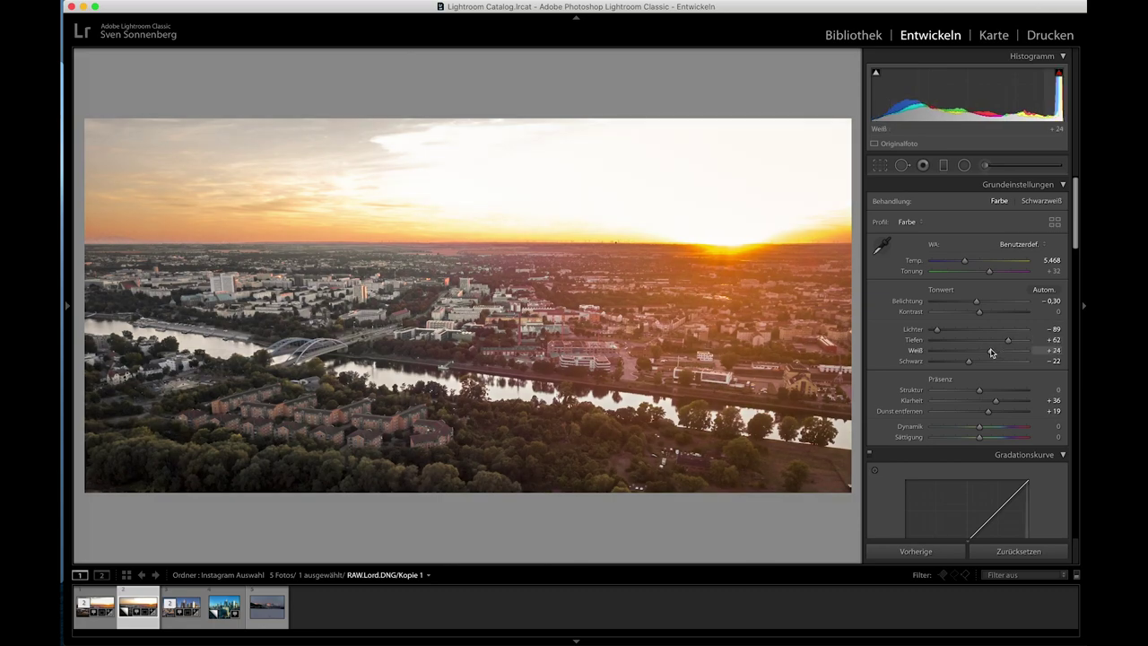
pyautogui.moveTo(989, 411); pyautogui.dragTo(998, 414)
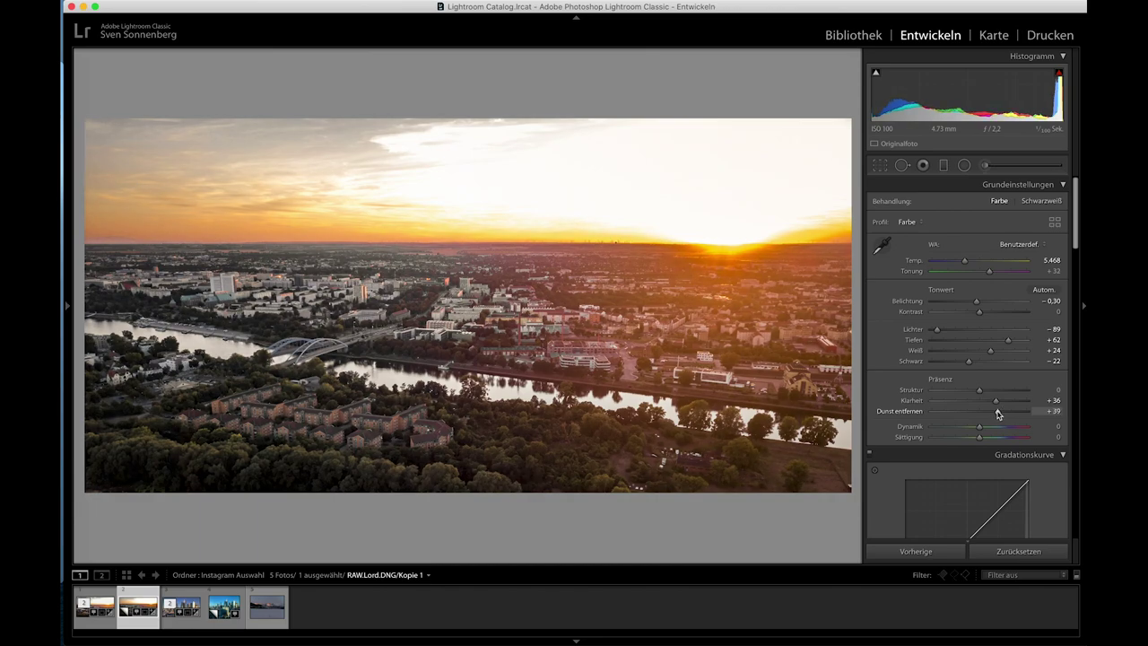
pyautogui.click(984, 165)
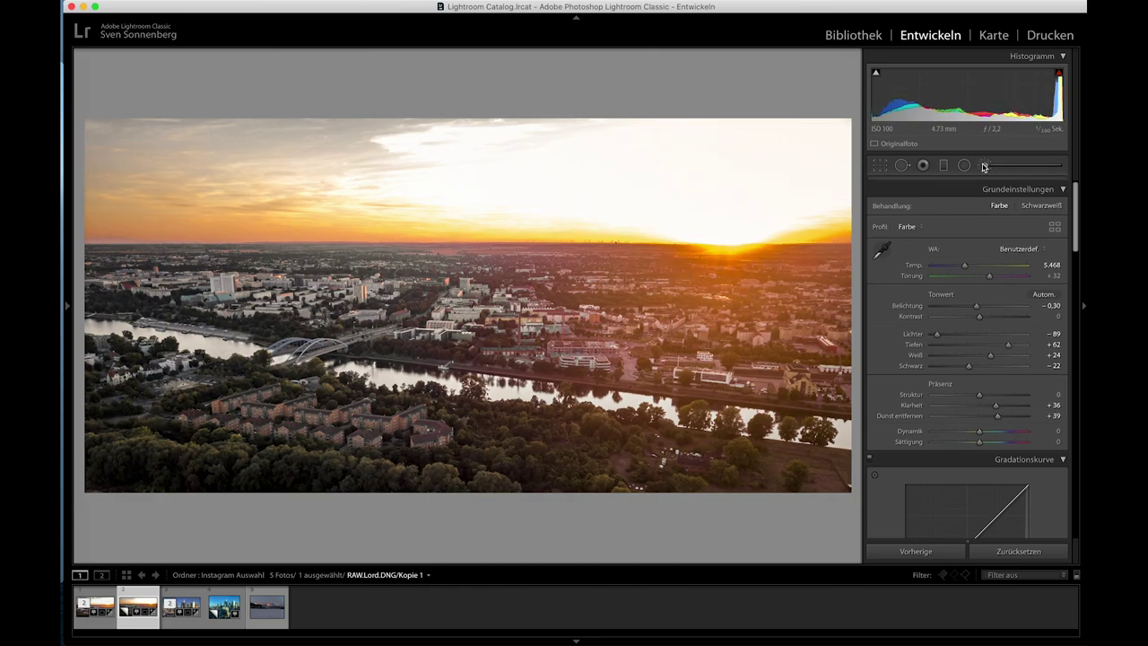
# Give the Adjustment Brush mild positive texture and clarity plus brighter whites.
pyautogui.scroll(-2, 320, 310)
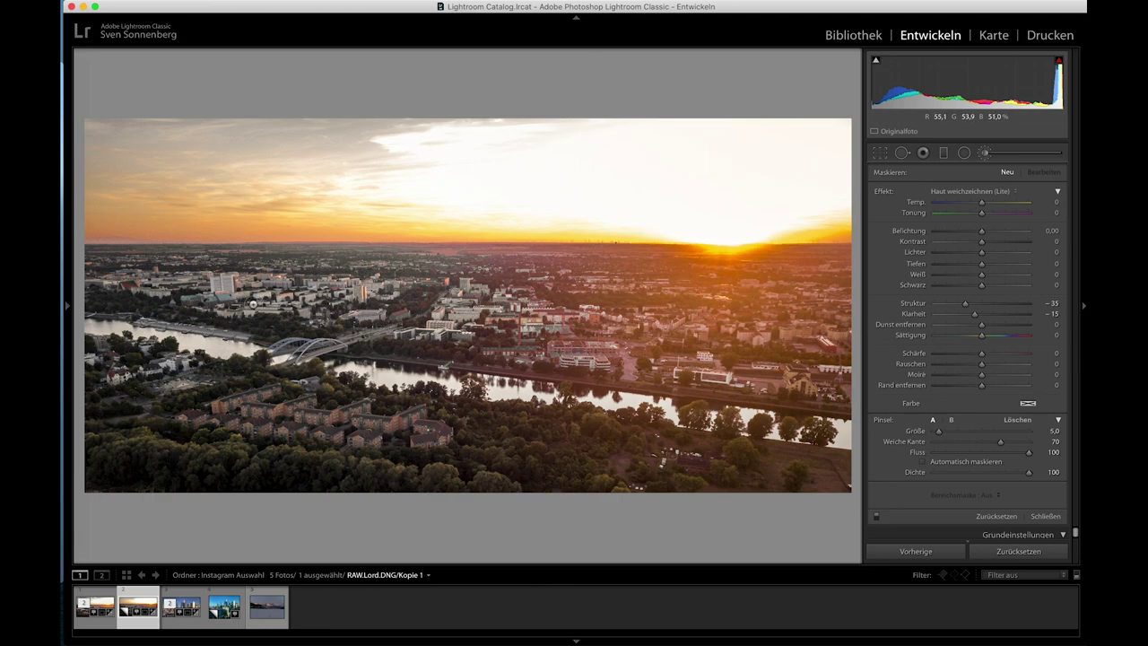
pyautogui.moveTo(966, 304); pyautogui.dragTo(983, 313)
pyautogui.moveTo(1000, 274); pyautogui.dragTo(1007, 274)
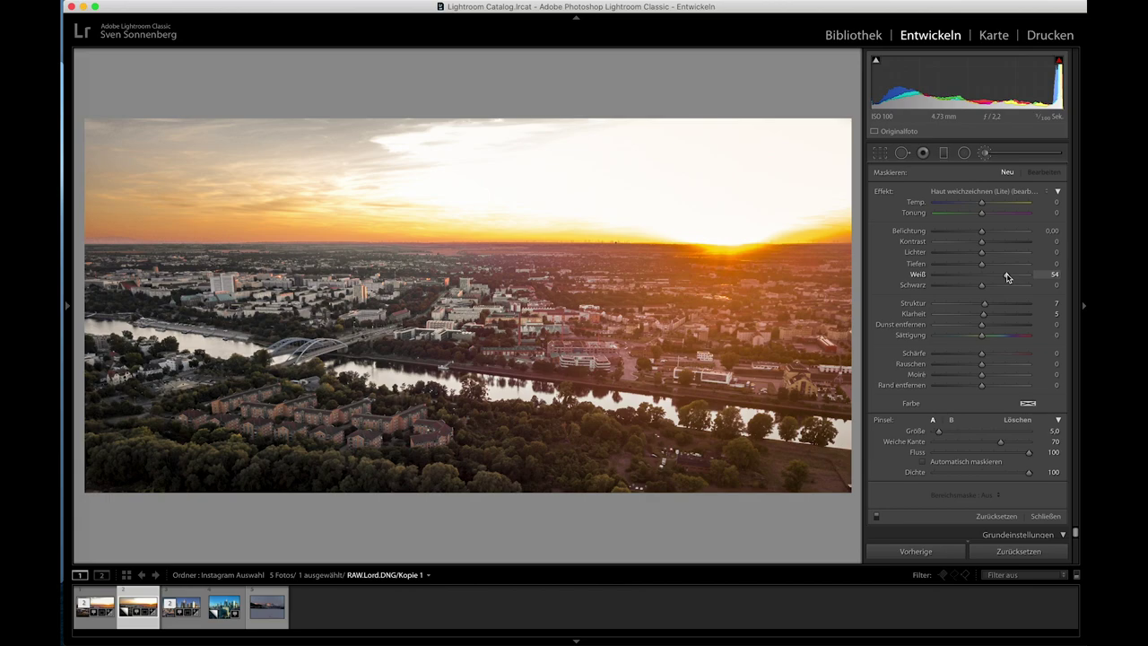
# Paint the brush over the left city buildings, tinting it blue (Temp −100) to show coverage.
pyautogui.moveTo(238, 295); pyautogui.dragTo(127, 285)
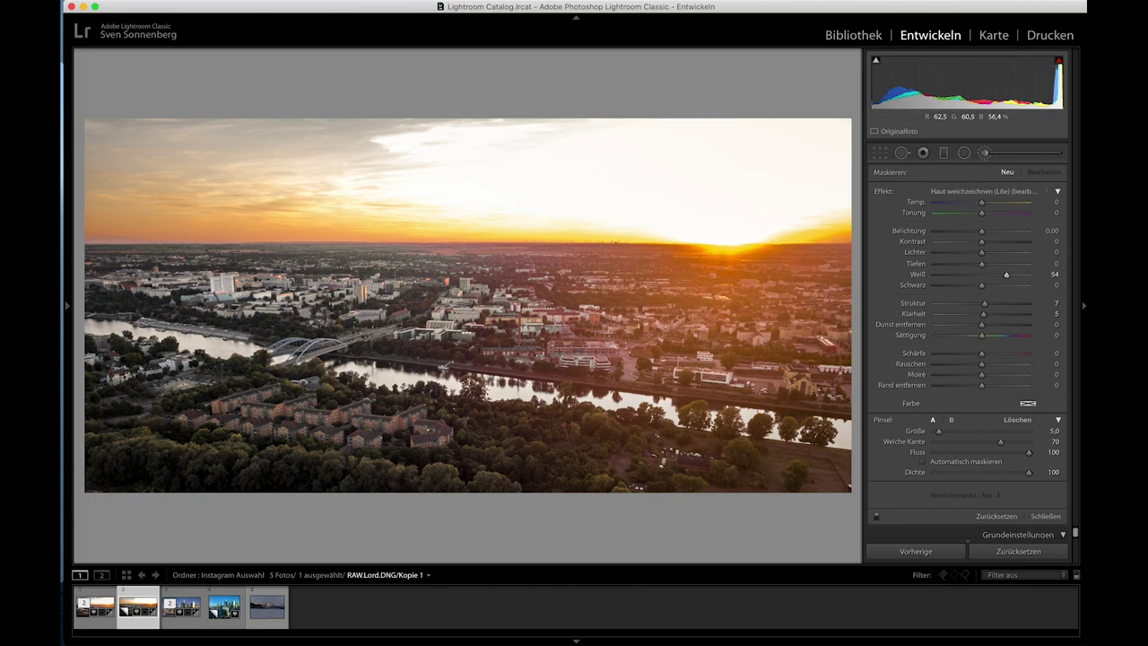
pyautogui.moveTo(981, 202); pyautogui.dragTo(934, 203)
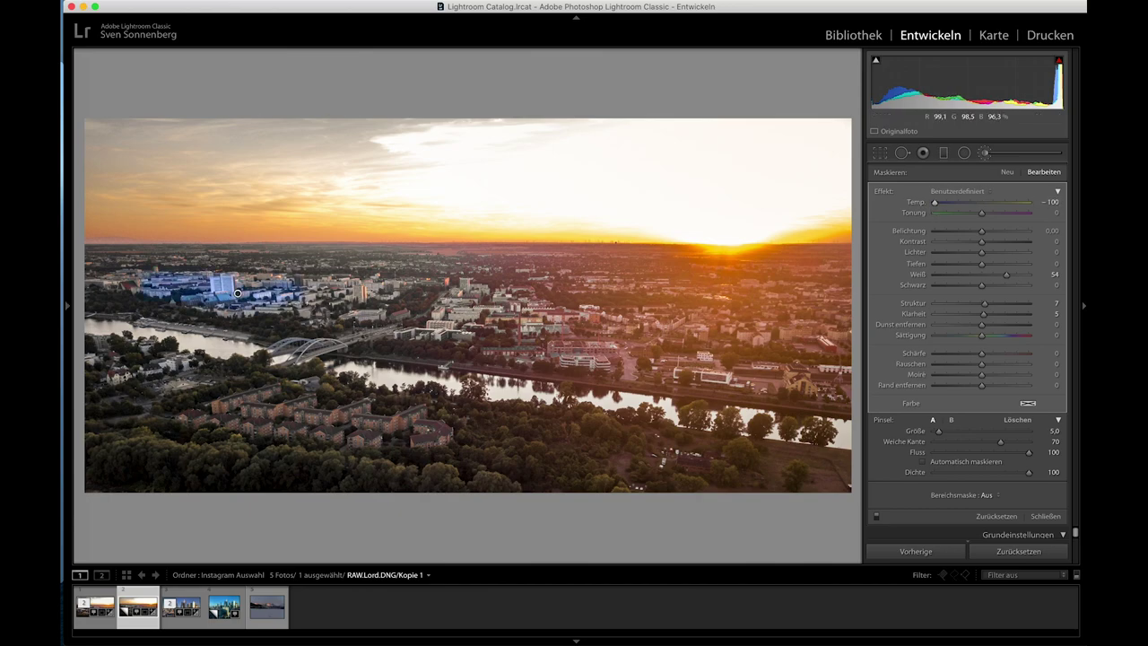
pyautogui.moveTo(364, 290); pyautogui.dragTo(384, 289)
pyautogui.moveTo(115, 264); pyautogui.dragTo(122, 280)
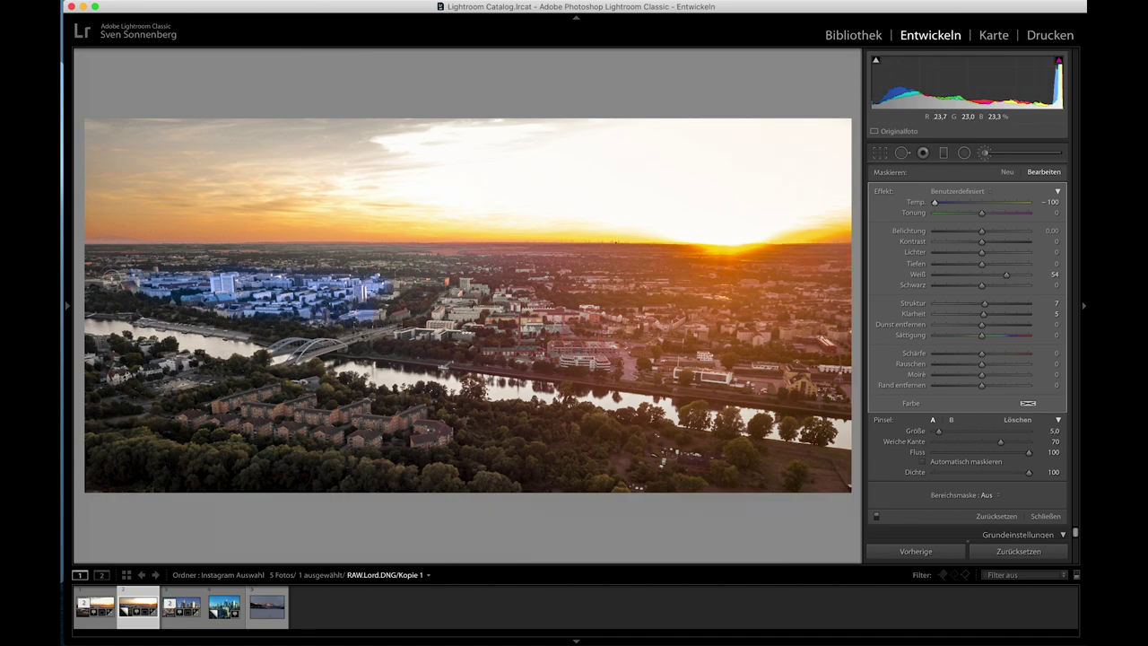
# With a slightly smaller brush, paint over the bridge arch and the riverside buildings.
pyautogui.press('[')
pyautogui.moveTo(296, 366)
pyautogui.mouseDown()
pyautogui.moveTo(368, 338)
pyautogui.moveTo(274, 351)
pyautogui.mouseUp()
pyautogui.moveTo(477, 319)
pyautogui.mouseDown()
pyautogui.moveTo(549, 310)
pyautogui.moveTo(534, 330)
pyautogui.moveTo(572, 364)
pyautogui.moveTo(603, 366)
pyautogui.mouseUp()
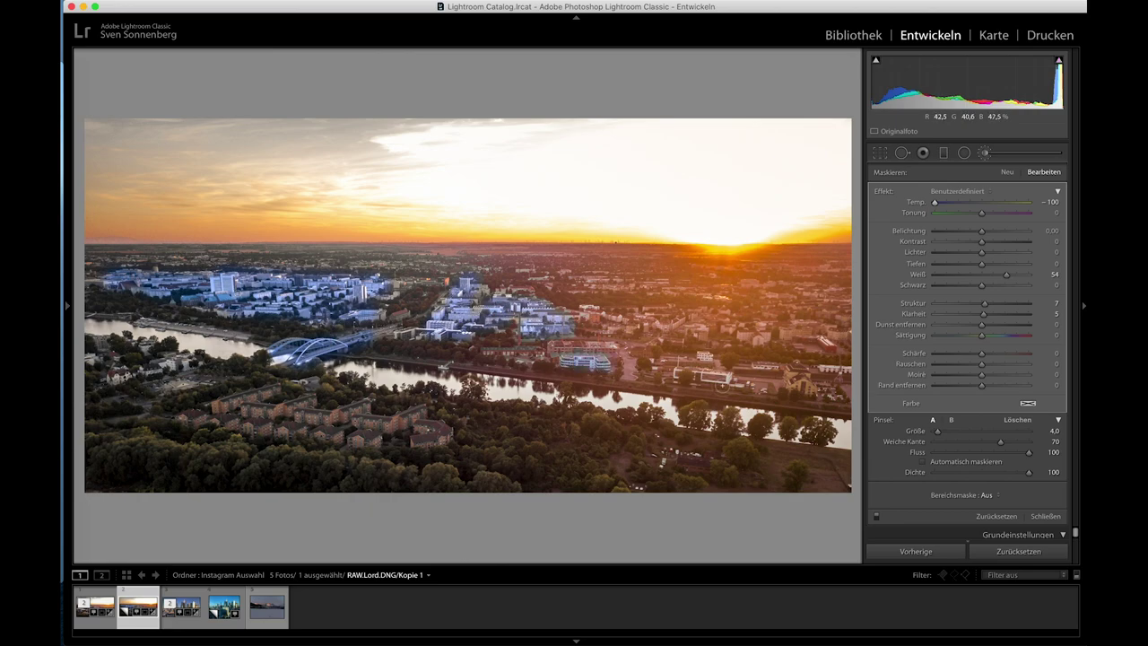
pyautogui.moveTo(699, 380); pyautogui.dragTo(728, 381)
# Return the mask temperature to near 0 and fine-tune its whites and clarity.
pyautogui.click(982, 202)
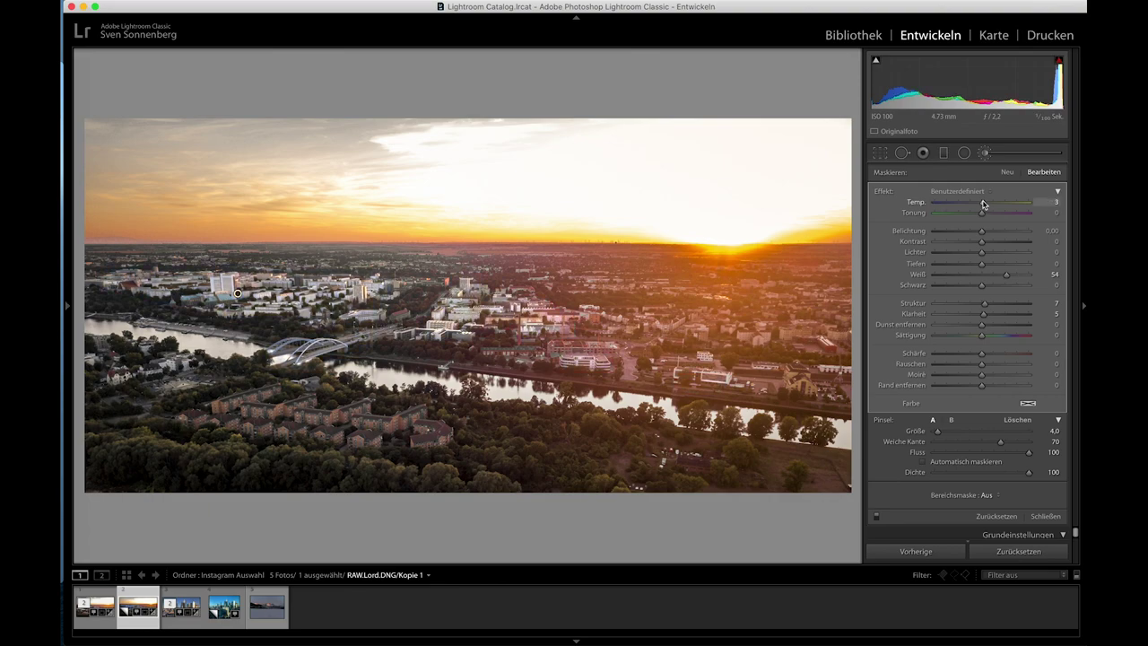
pyautogui.click(1012, 273)
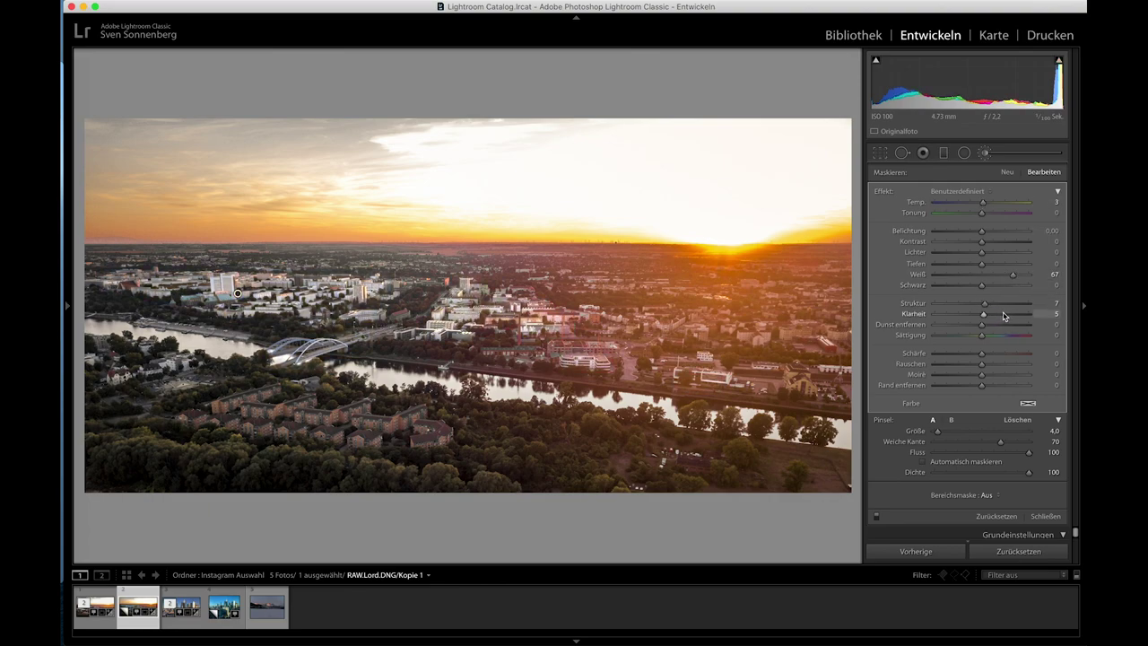
pyautogui.click(1005, 313)
pyautogui.click(984, 313)
# Add a new brush adjustment on the foreground apartment blocks with clarity 29 and saturation 33.
pyautogui.click(1006, 172)
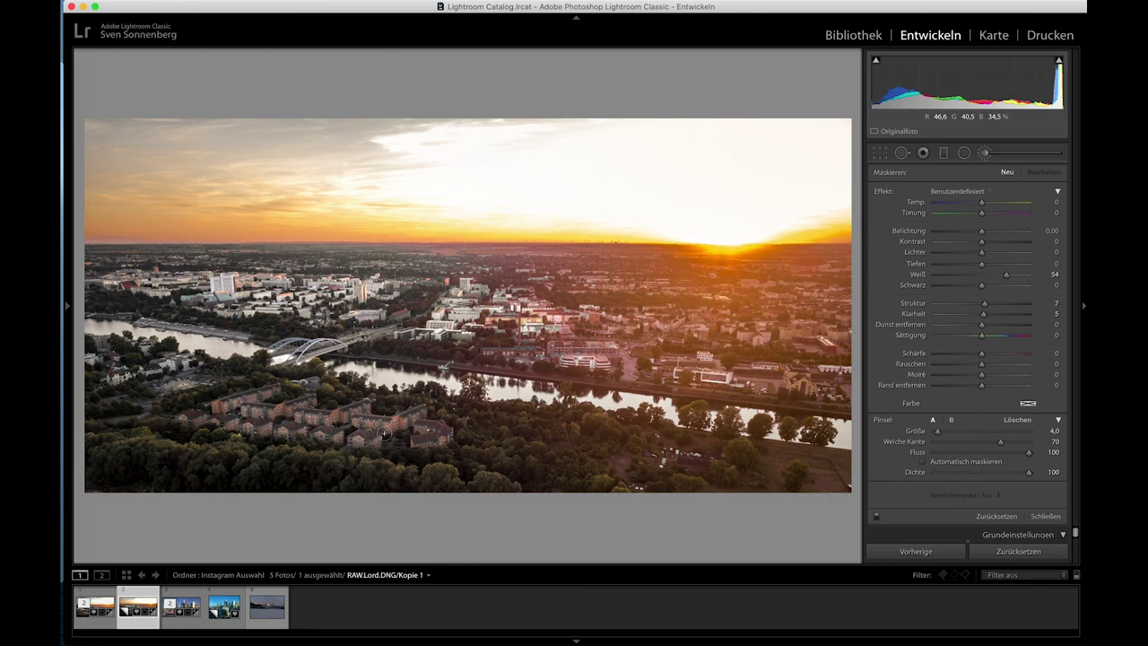
pyautogui.click(434, 439)
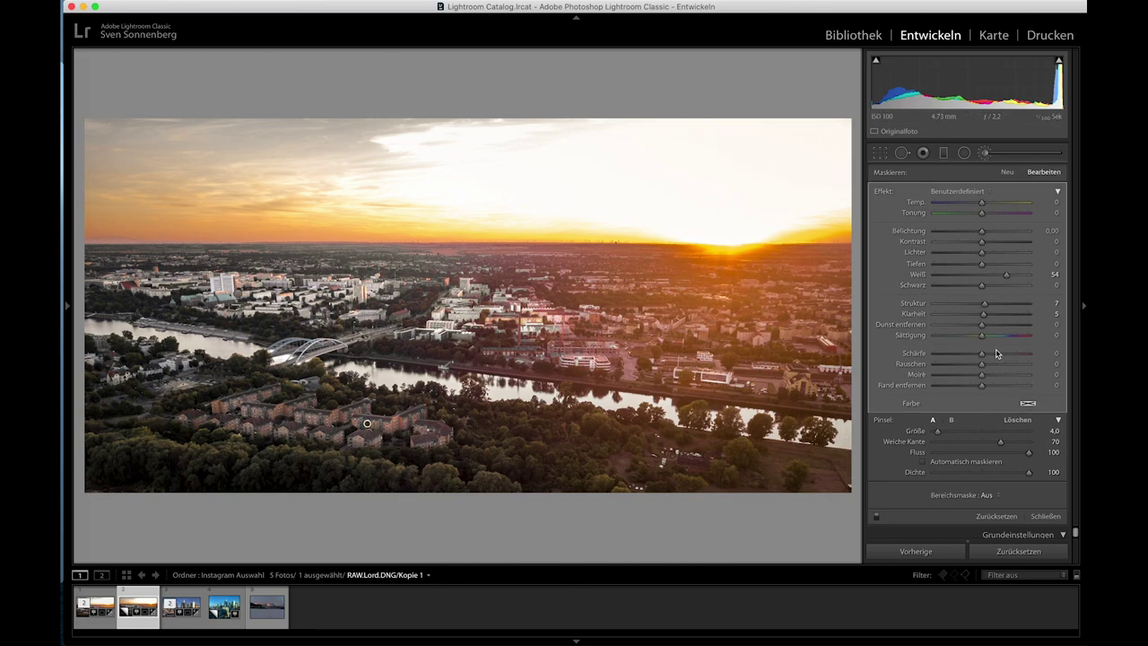
pyautogui.click(995, 314)
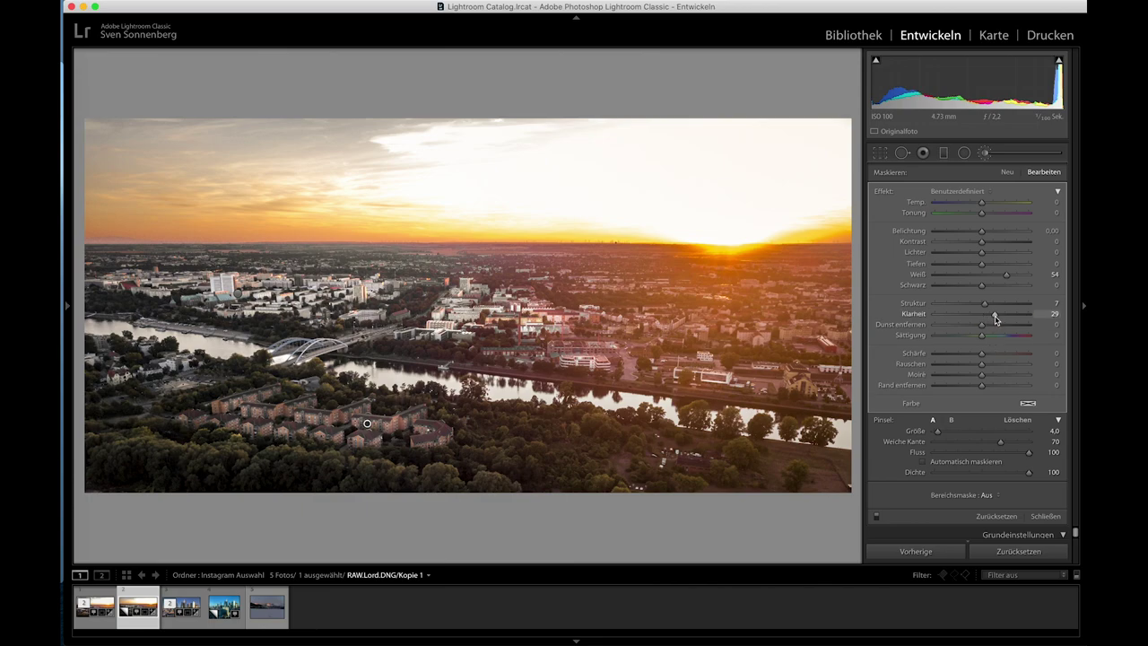
pyautogui.moveTo(989, 336); pyautogui.dragTo(997, 340)
pyautogui.press('k')
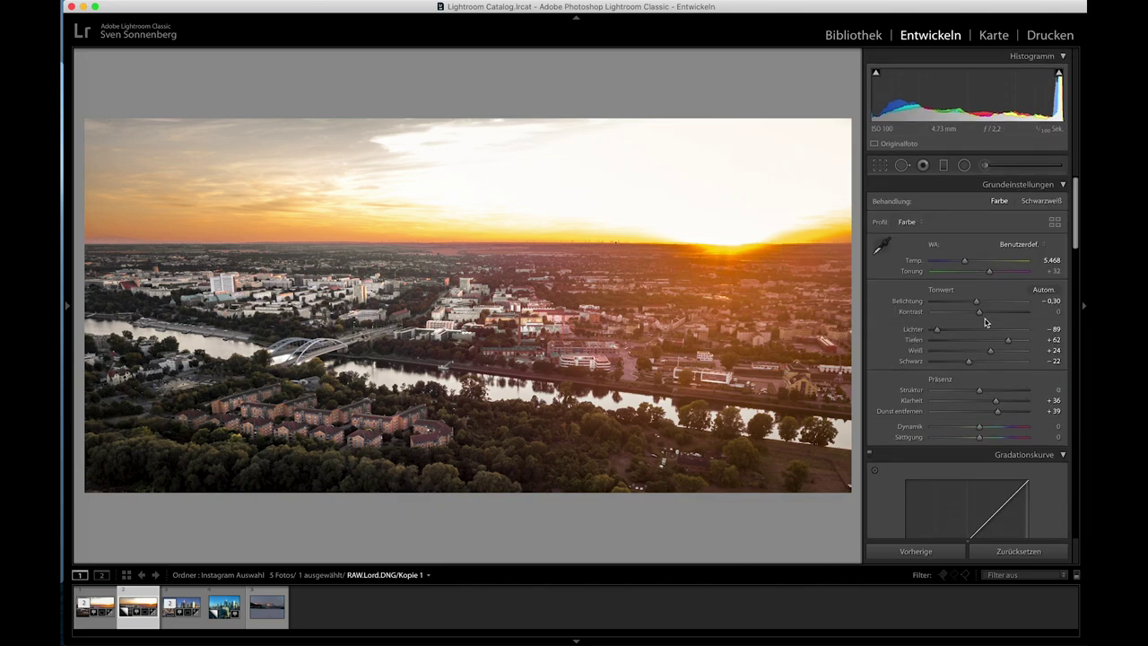
# Lower the whites slightly, raise haze removal to about +35 and boost vibrance to +24.
pyautogui.moveTo(988, 356); pyautogui.dragTo(981, 353)
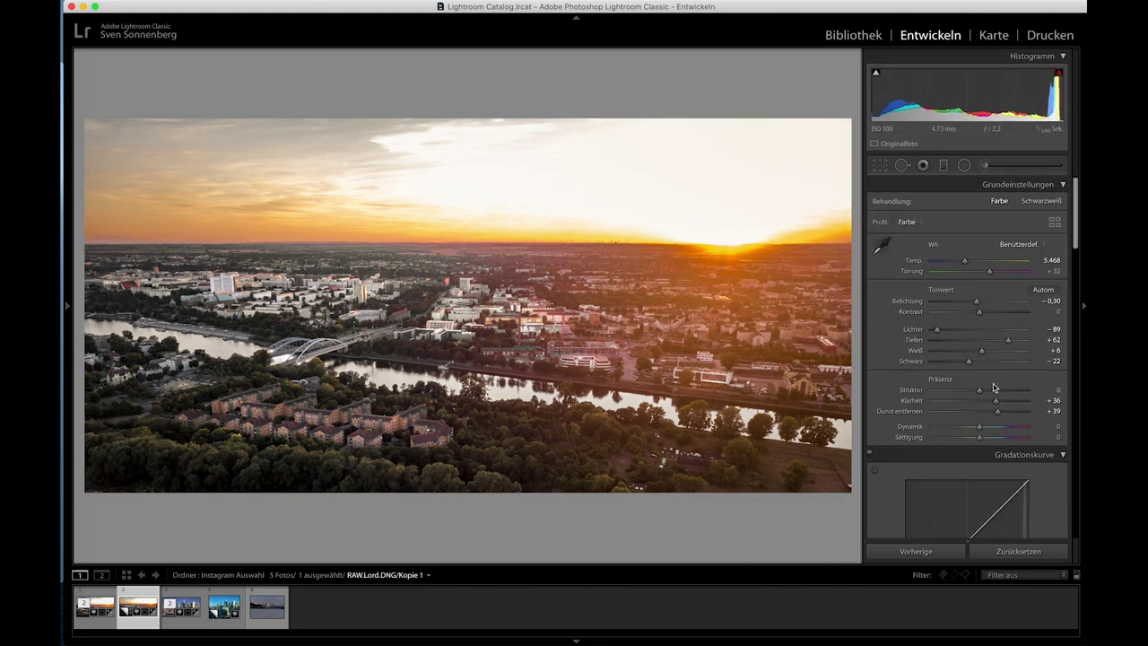
pyautogui.click(989, 412)
pyautogui.moveTo(990, 414); pyautogui.dragTo(996, 413)
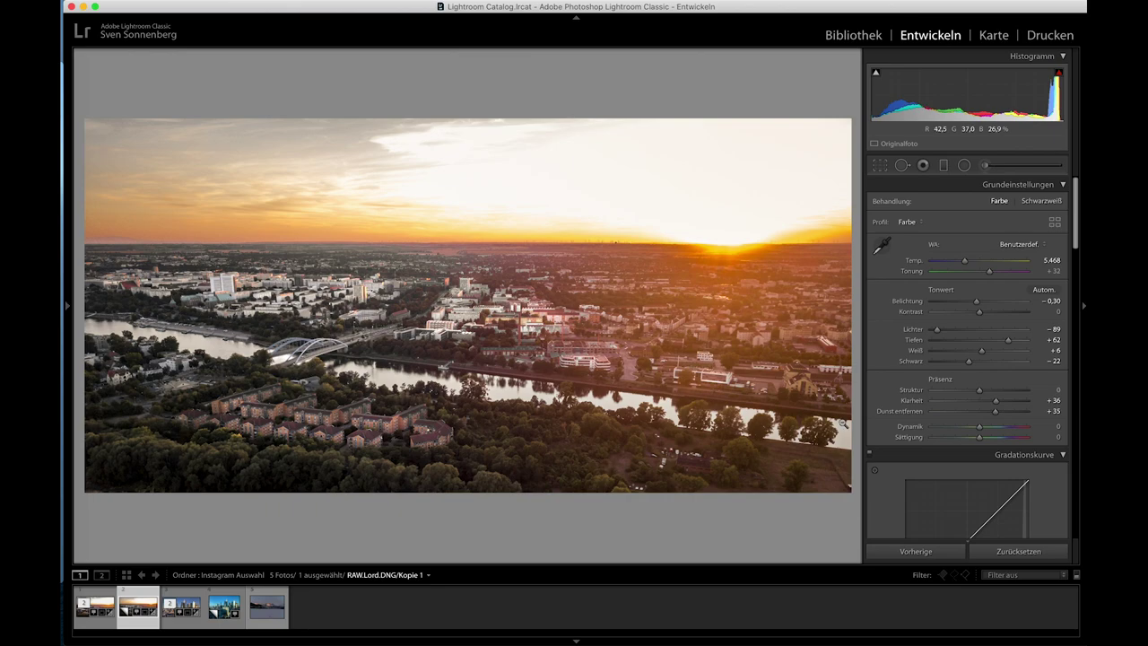
pyautogui.moveTo(979, 427); pyautogui.dragTo(991, 430)
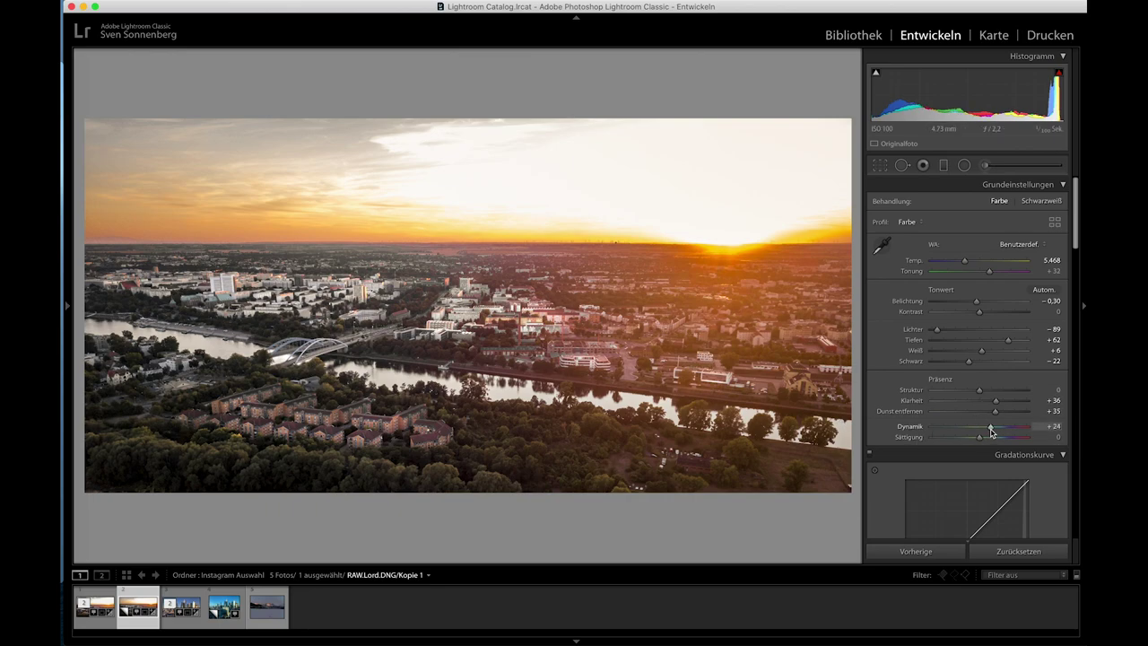
# Cut red HSL saturation to −51 and raise vibrance to +49.
pyautogui.scroll(-10, 981, 403)
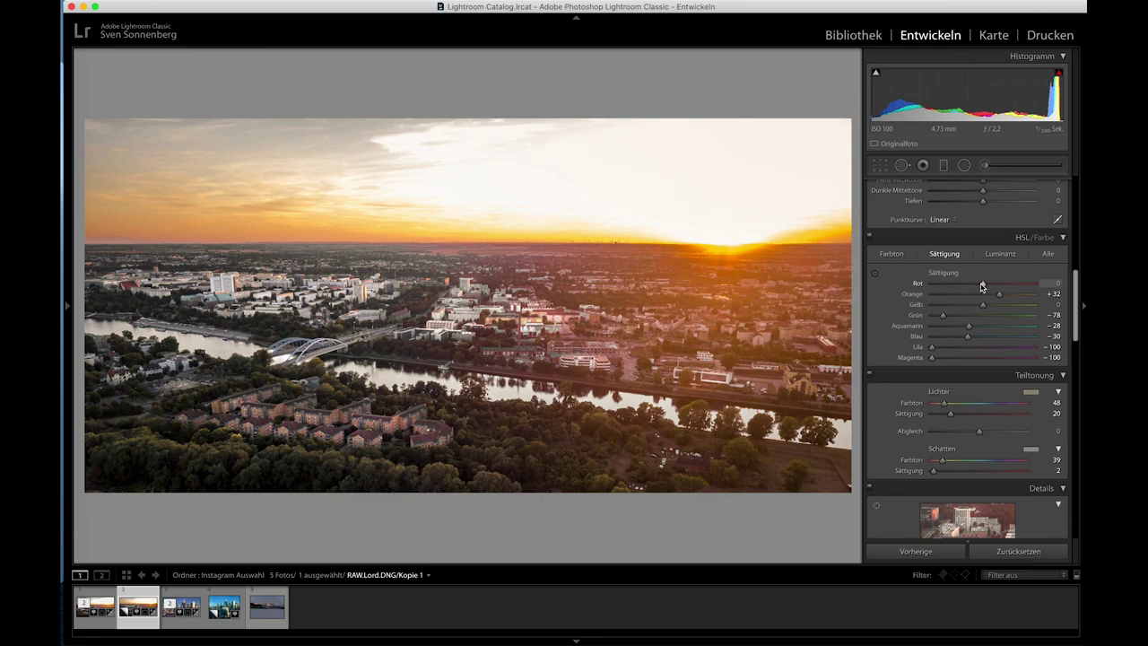
pyautogui.moveTo(983, 286); pyautogui.dragTo(956, 294)
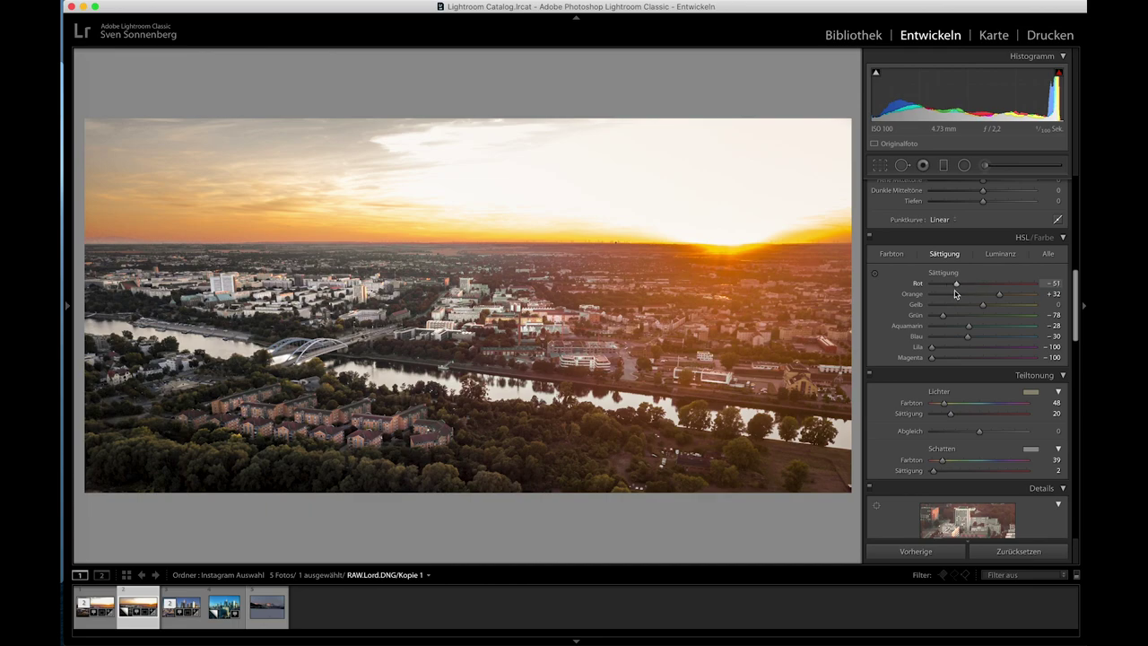
pyautogui.scroll(5, 974, 327)
pyautogui.scroll(5, 991, 363)
pyautogui.click(1004, 384)
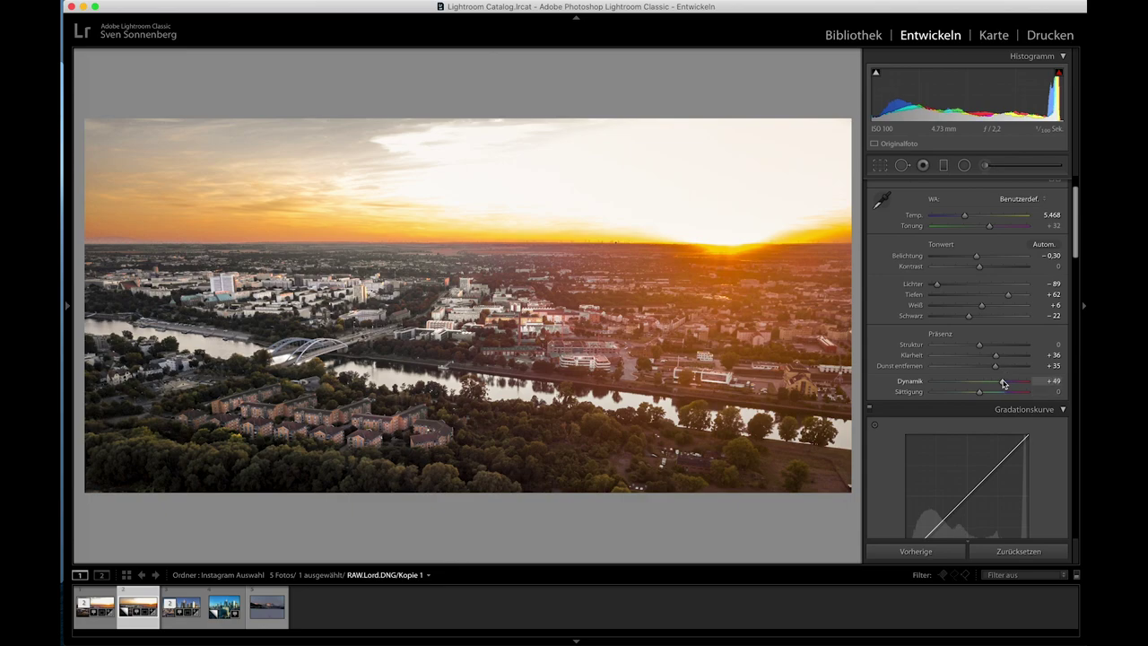
# Lower HSL saturation for green to −92 and for orange to +5.
pyautogui.scroll(-2, 995, 404)
pyautogui.scroll(-2, 991, 422)
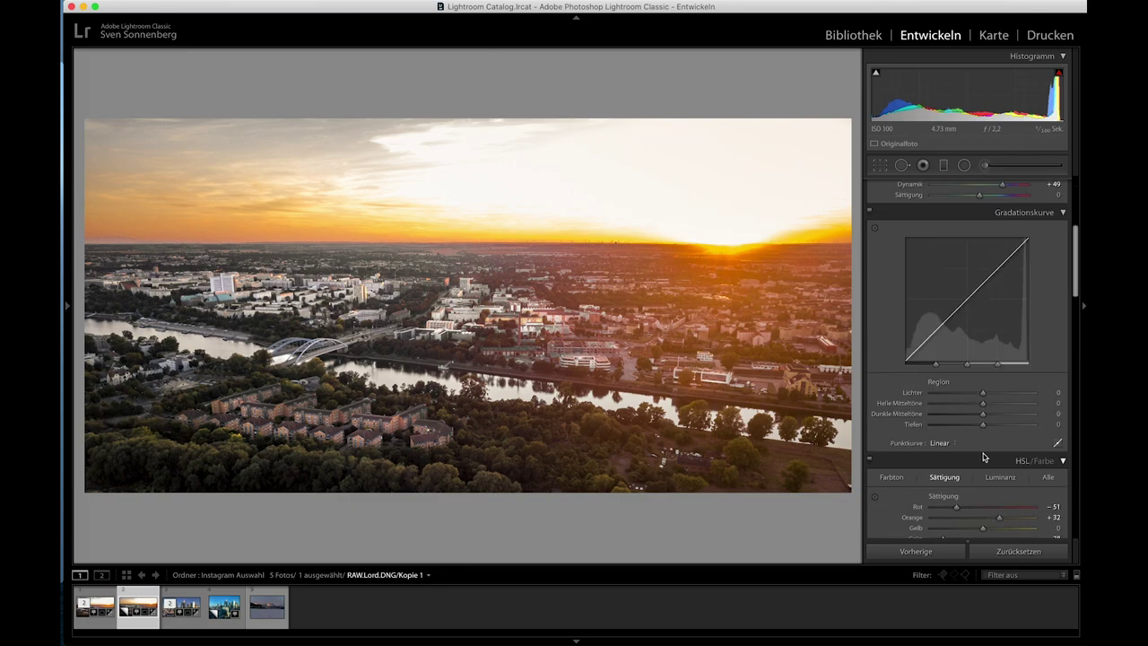
pyautogui.scroll(-2, 987, 439)
pyautogui.scroll(-2, 984, 457)
pyautogui.moveTo(943, 417); pyautogui.dragTo(935, 419)
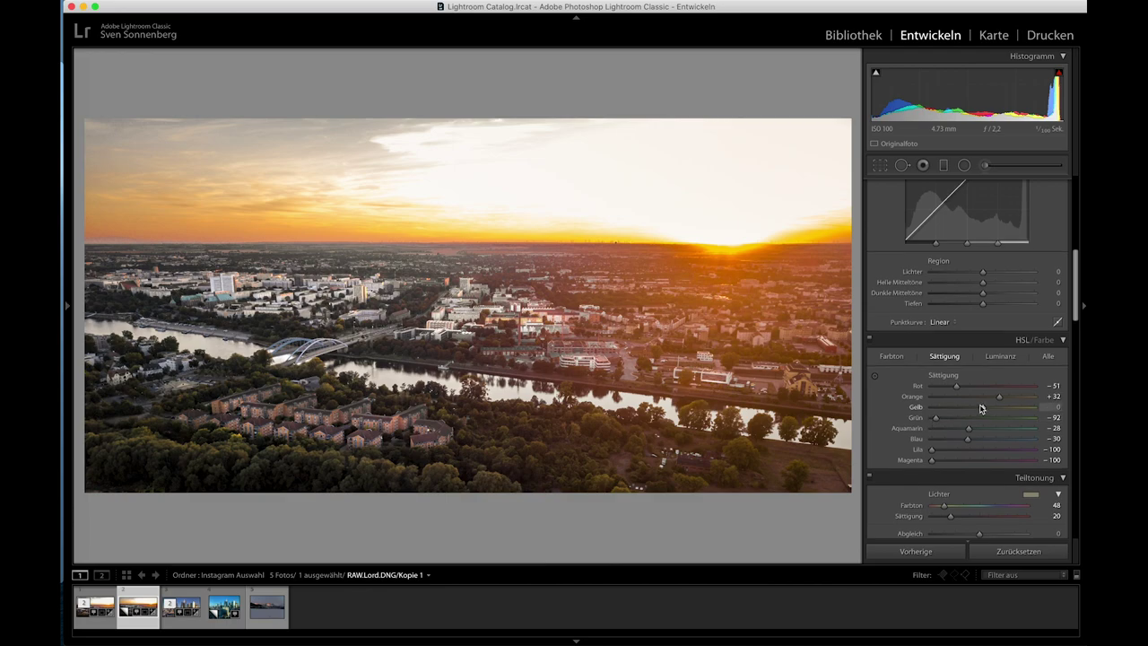
pyautogui.scroll(1, 991, 410)
pyautogui.moveTo(994, 409); pyautogui.dragTo(986, 409)
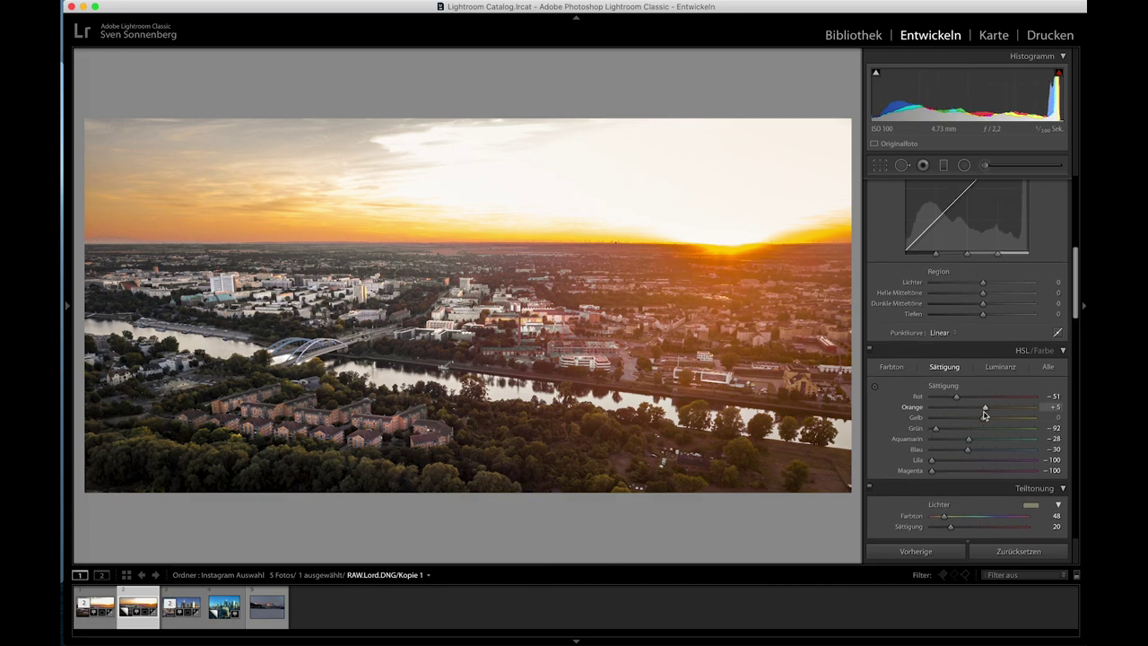
# Adjust orange luminance, then switch to the square London skyline photo.
pyautogui.click(991, 367)
pyautogui.moveTo(983, 407)
pyautogui.mouseDown()
pyautogui.moveTo(967, 410)
pyautogui.moveTo(985, 413)
pyautogui.mouseUp()
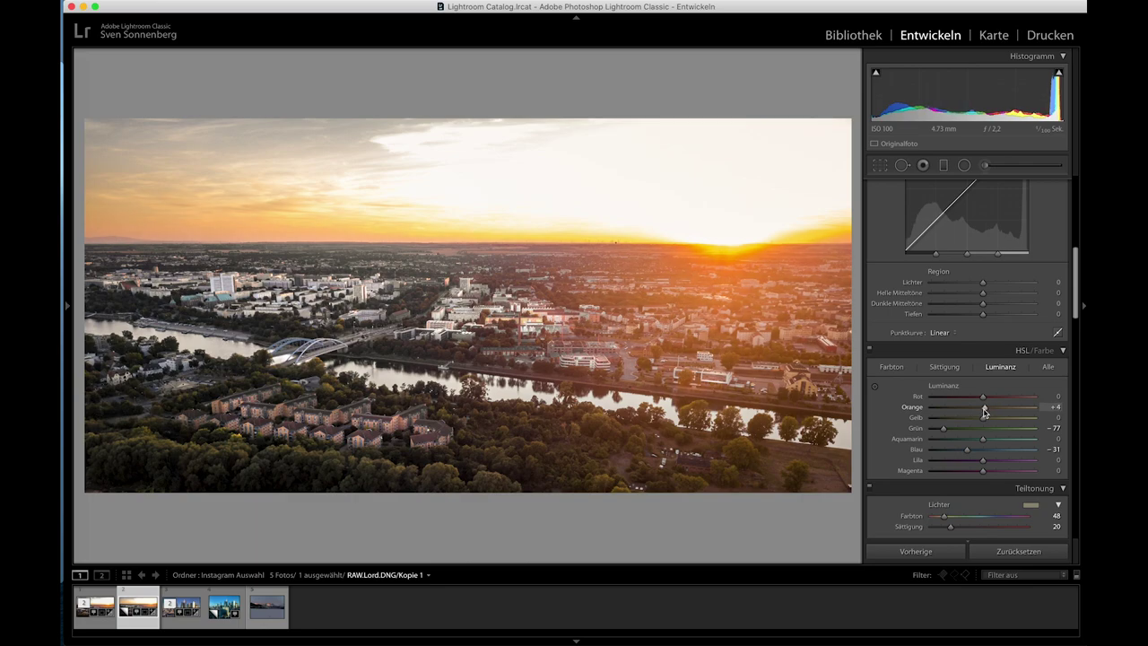
pyautogui.scroll(10, 984, 413)
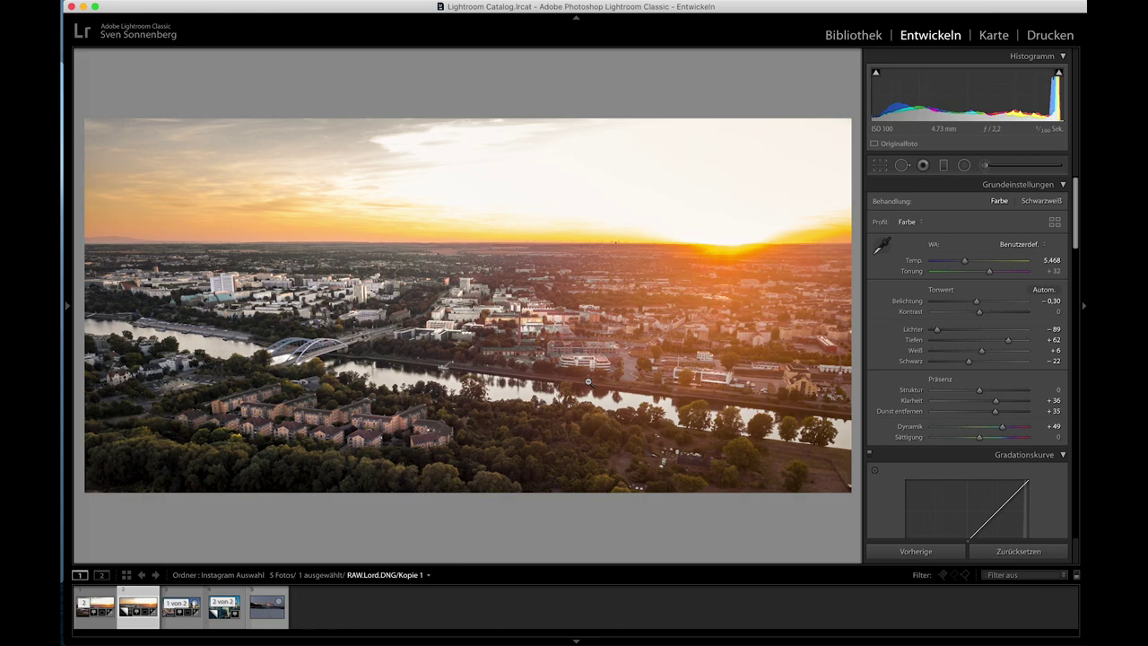
pyautogui.click(231, 625)
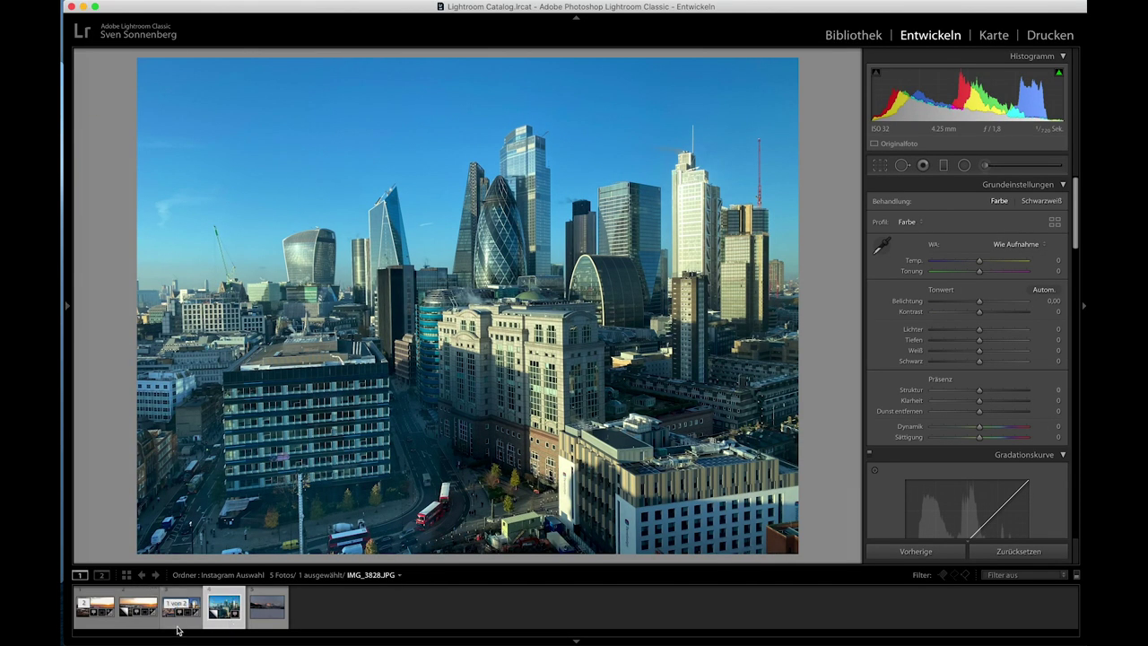
# On IMG_3828 Kopie 1, set highlights −74, blacks −26, clarity +47 and temperature +18.
pyautogui.click(191, 626)
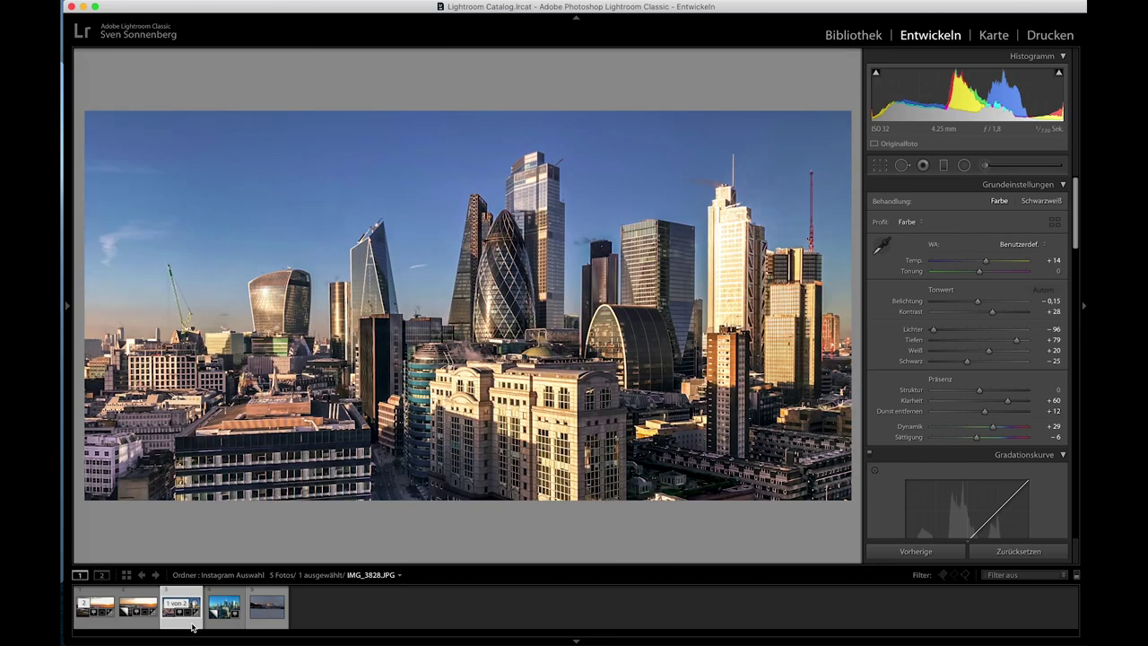
pyautogui.press('Right')
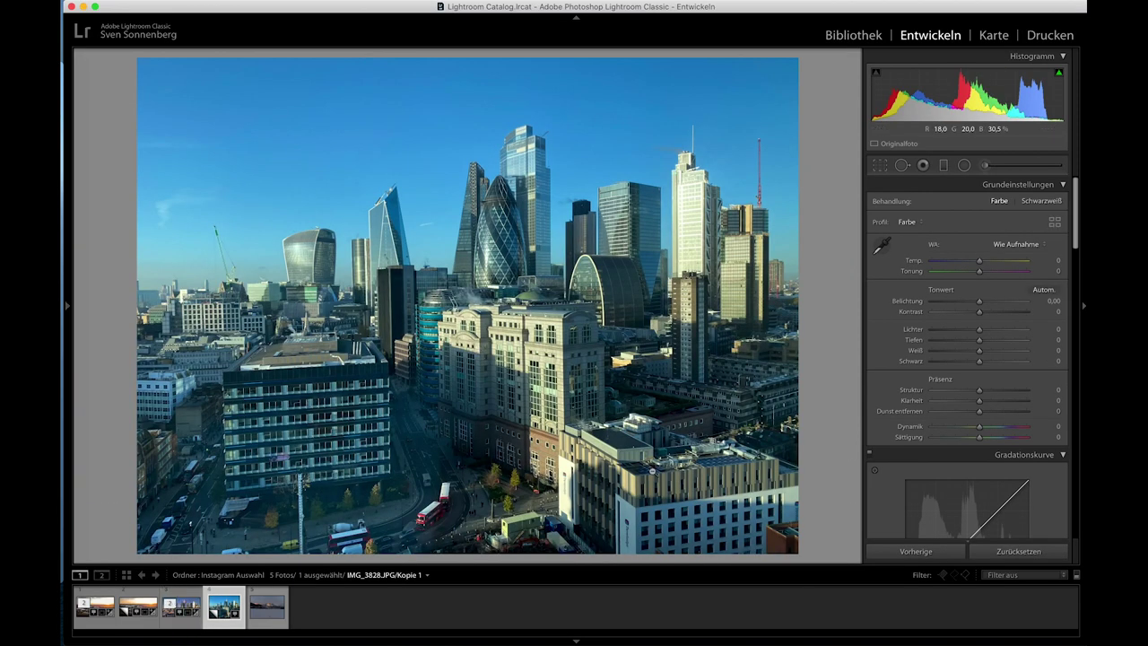
pyautogui.moveTo(978, 329)
pyautogui.mouseDown()
pyautogui.moveTo(947, 334)
pyautogui.moveTo(996, 340)
pyautogui.moveTo(967, 361)
pyautogui.mouseUp()
pyautogui.moveTo(979, 400); pyautogui.dragTo(1003, 404)
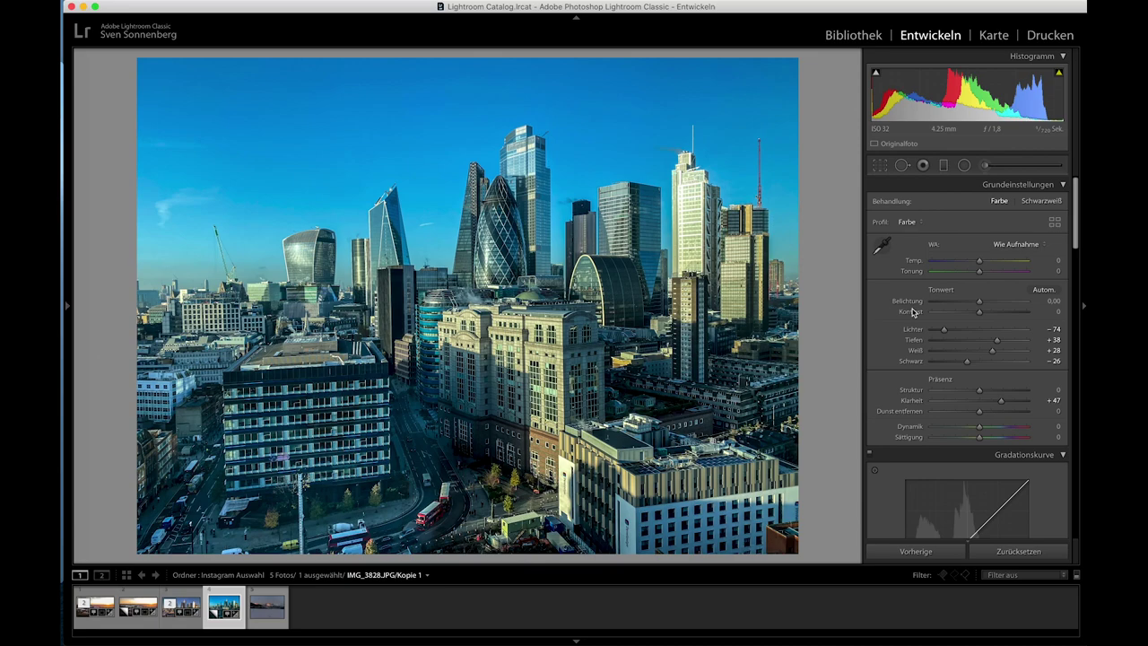
pyautogui.moveTo(982, 261); pyautogui.dragTo(990, 262)
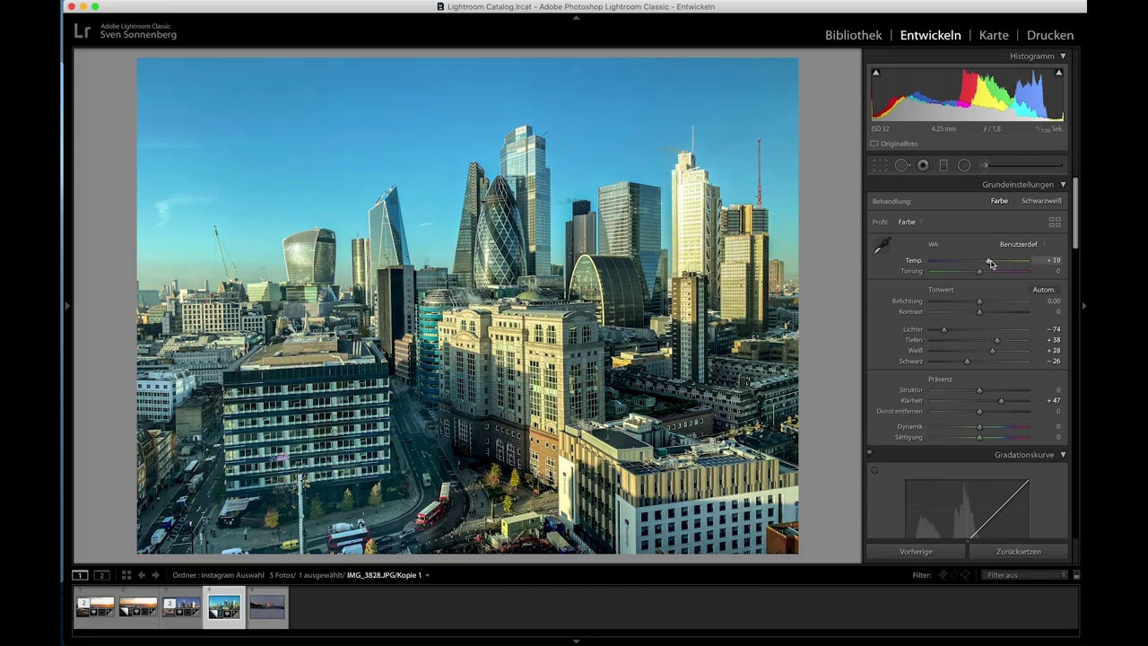
pyautogui.moveTo(990, 263); pyautogui.dragTo(989, 262)
pyautogui.click(880, 166)
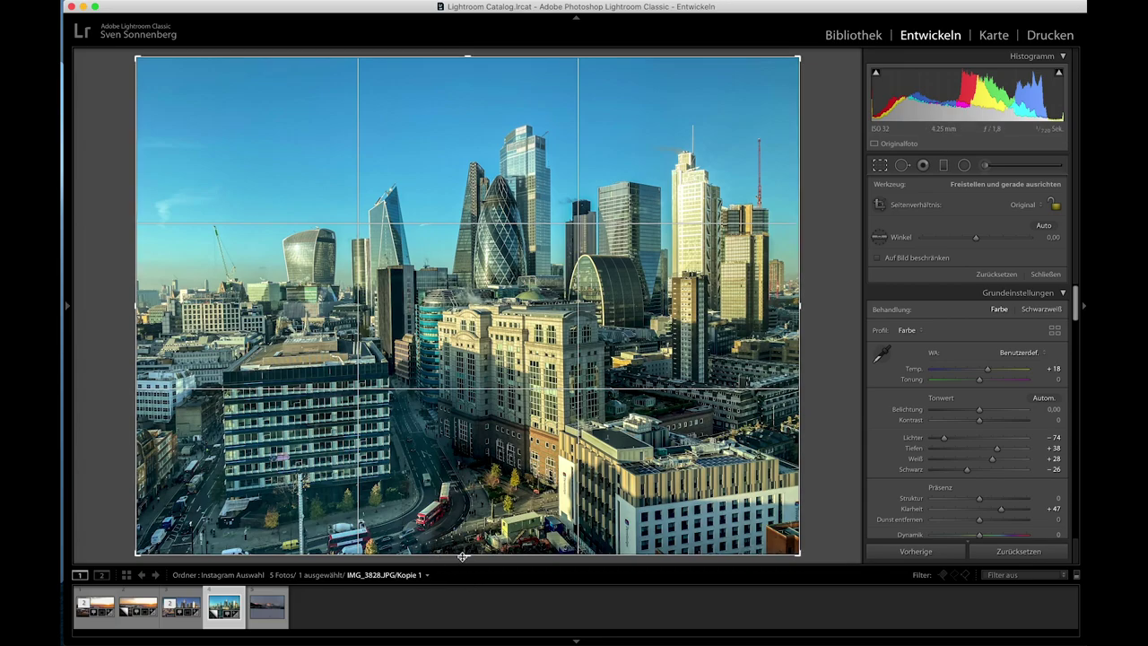
# Raise the crop's bottom edge to trim the street and apply the crop.
pyautogui.moveTo(463, 557); pyautogui.dragTo(461, 504)
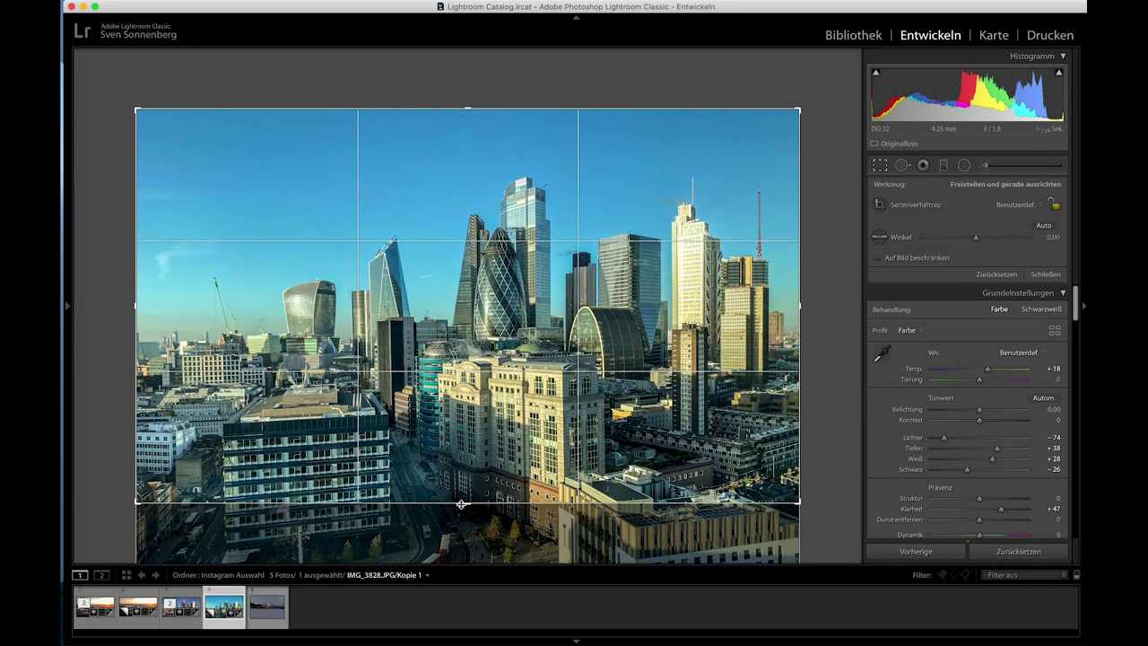
pyautogui.moveTo(461, 504); pyautogui.dragTo(466, 490)
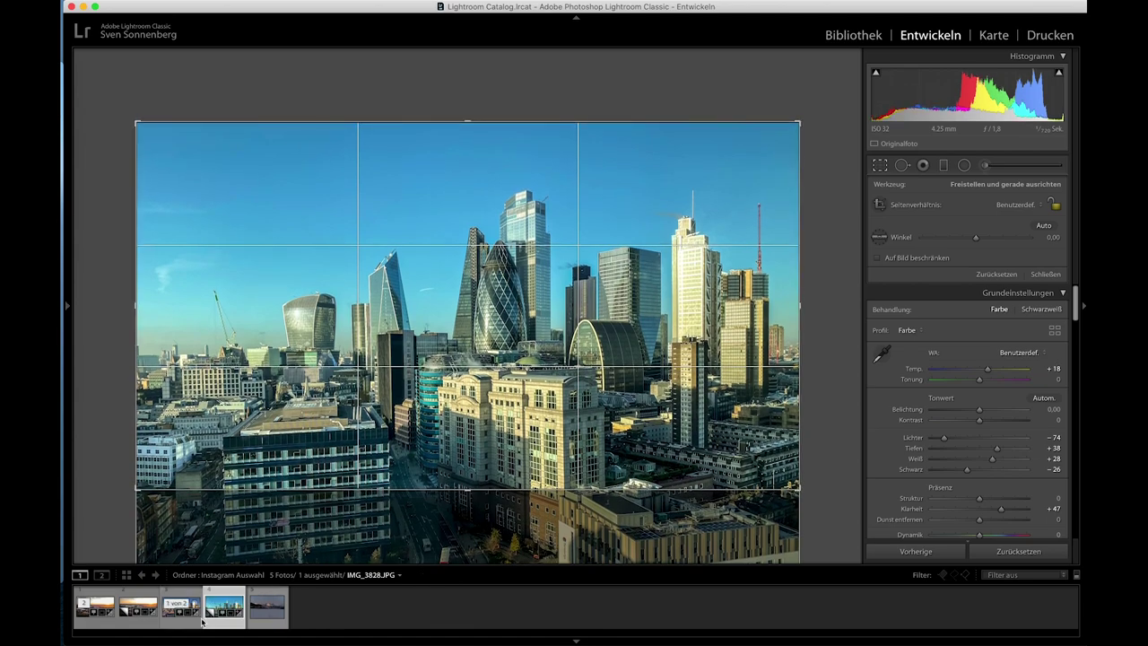
pyautogui.press('super+apostrophe')
pyautogui.press('Return')
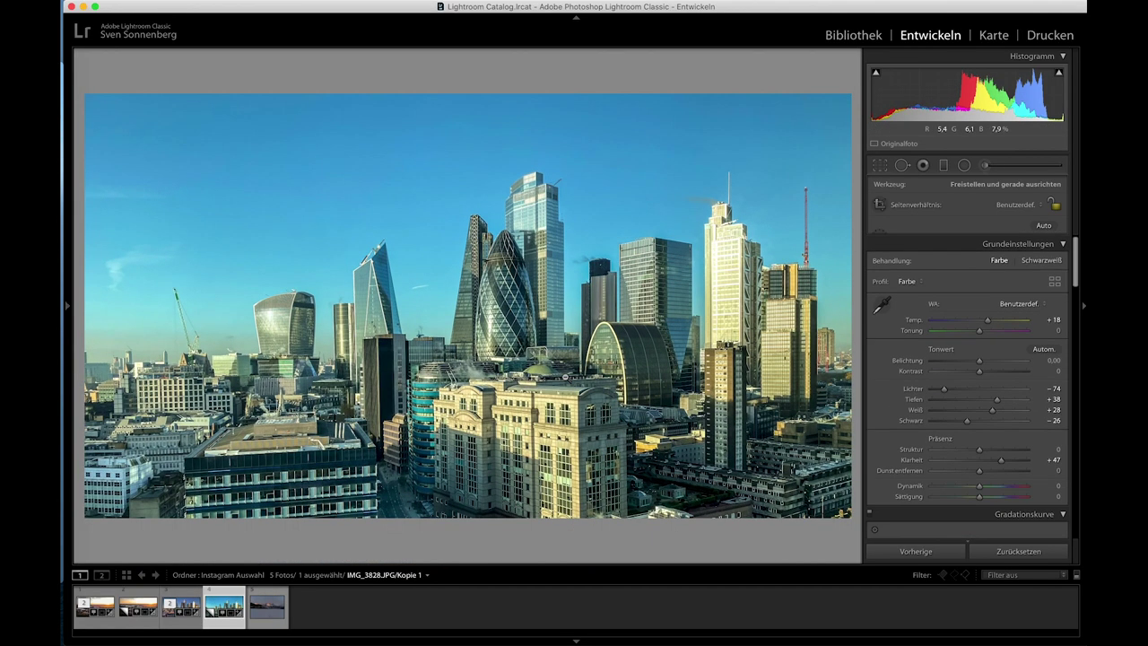
# Extend the crop downward, reposition the skyline in the frame and apply it.
pyautogui.click(880, 165)
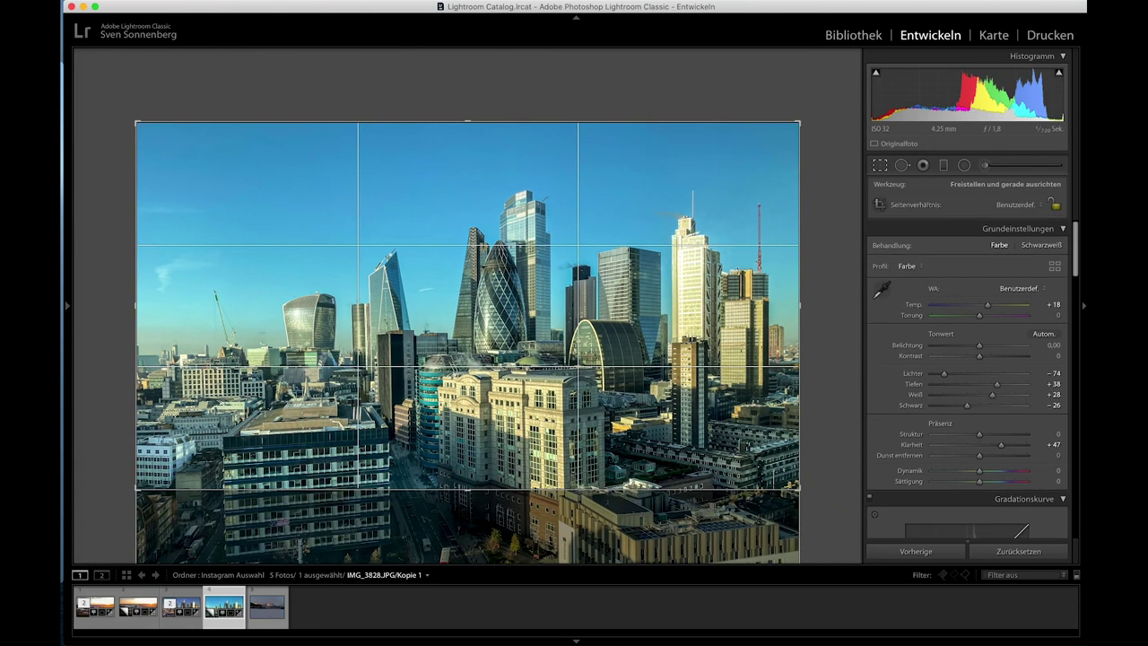
pyautogui.moveTo(485, 489); pyautogui.dragTo(468, 504)
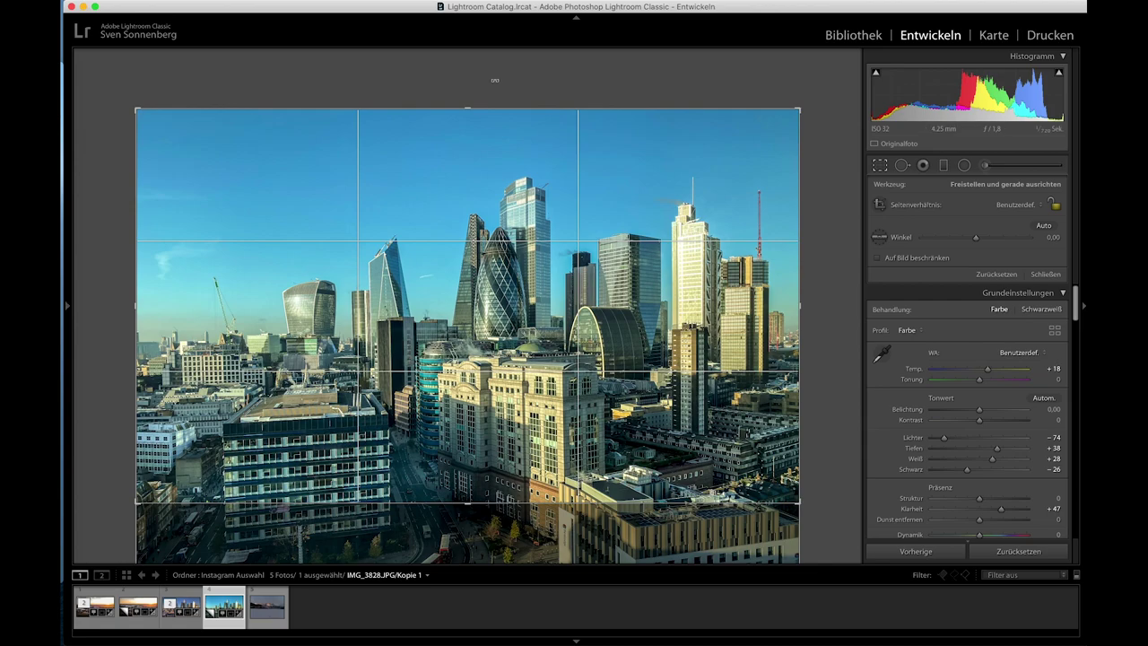
pyautogui.moveTo(470, 131); pyautogui.dragTo(470, 115)
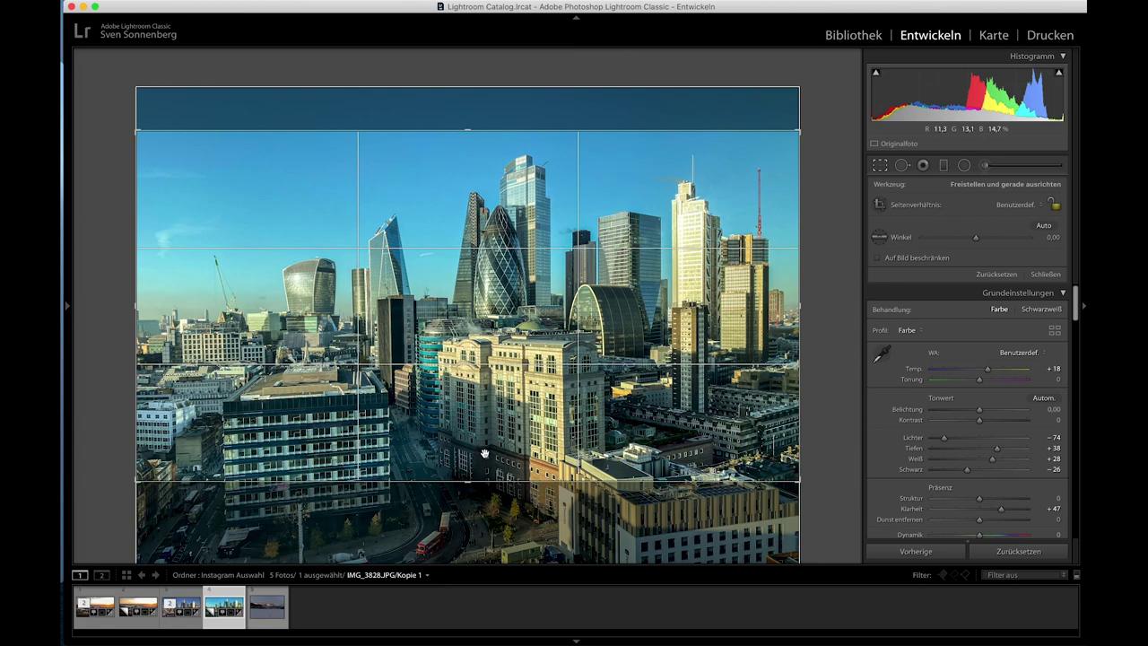
pyautogui.moveTo(467, 481); pyautogui.dragTo(467, 478)
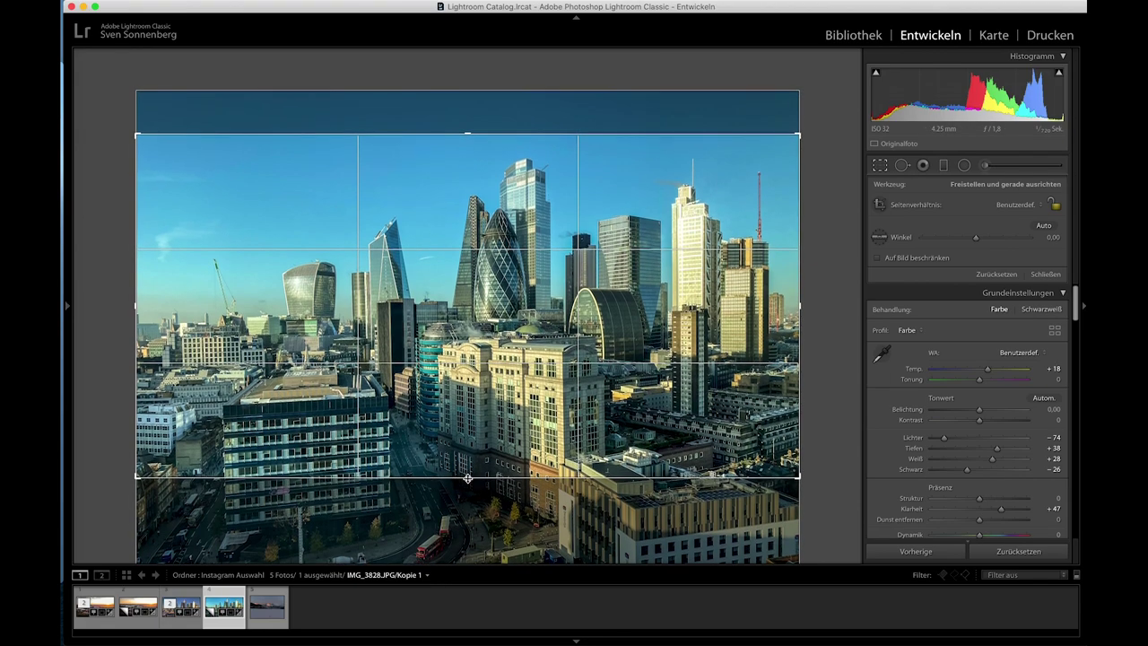
pyautogui.press('Return')
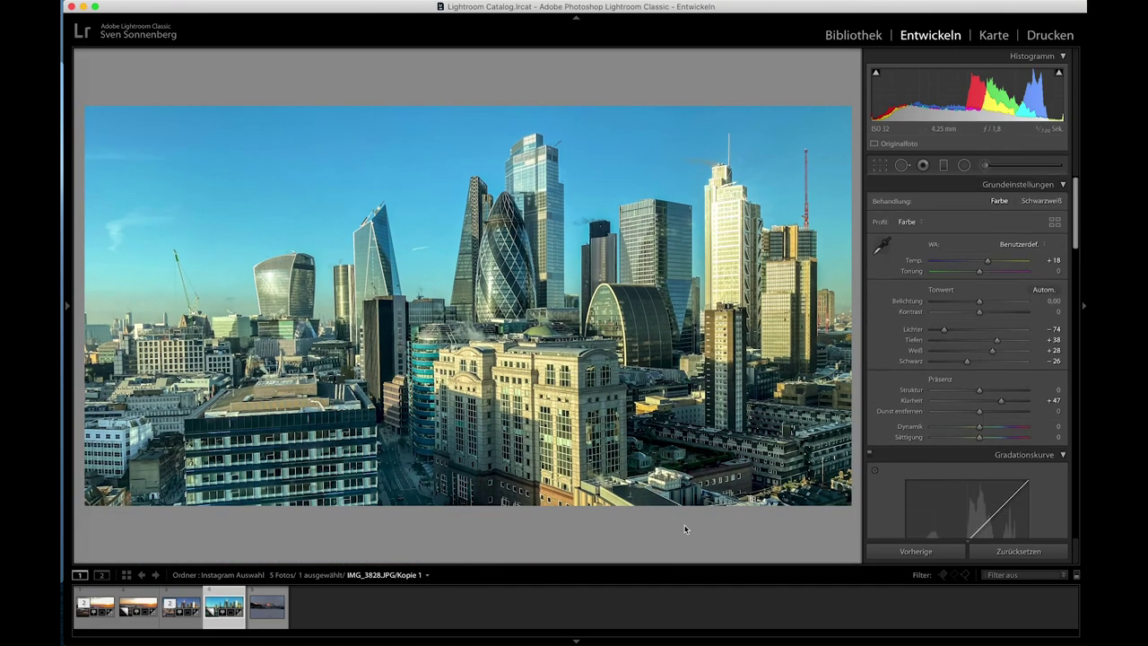
# Fine-tune the bottom edge repeatedly until the wide landscape crop fits the towers.
pyautogui.press('r')
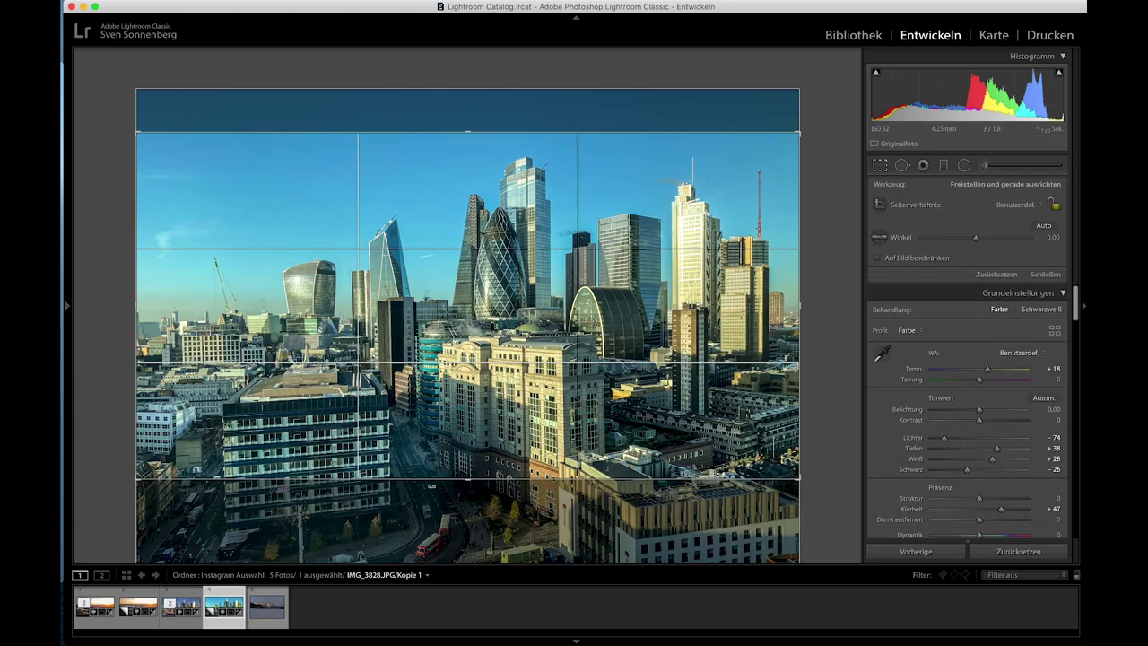
pyautogui.moveTo(467, 477); pyautogui.dragTo(468, 466)
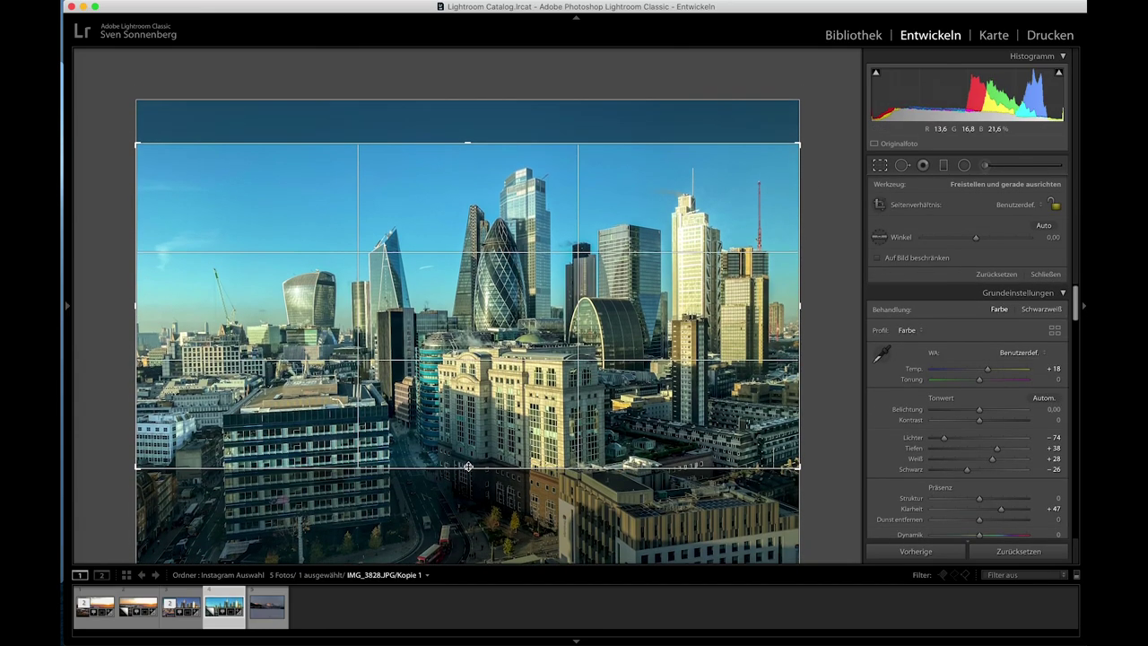
pyautogui.press('Return')
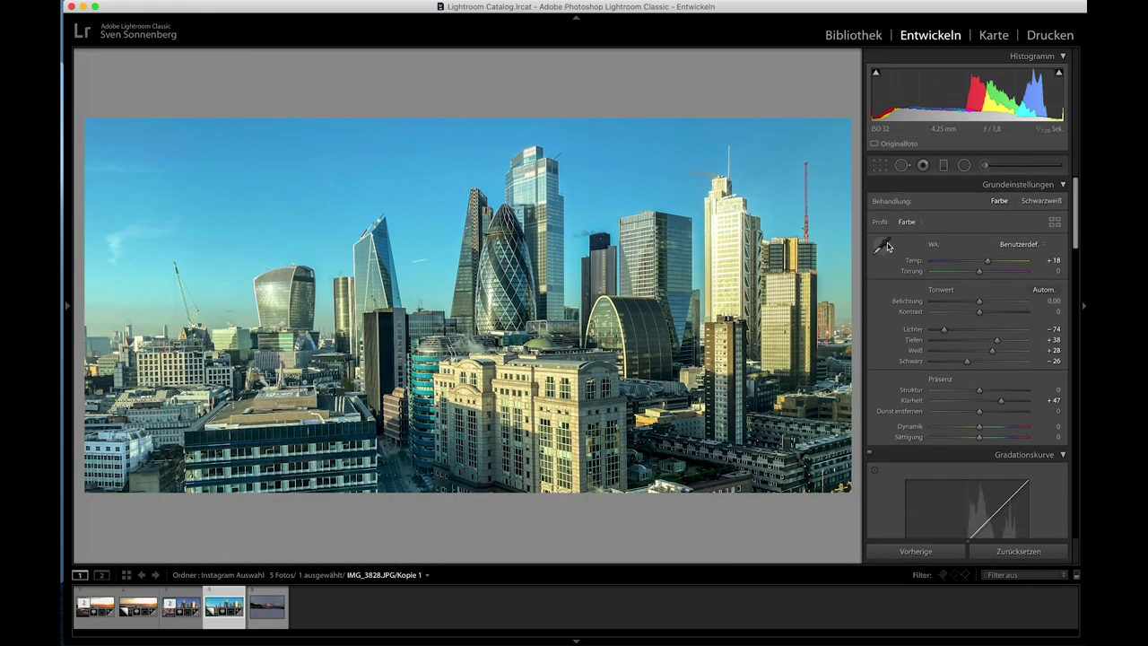
pyautogui.press('r')
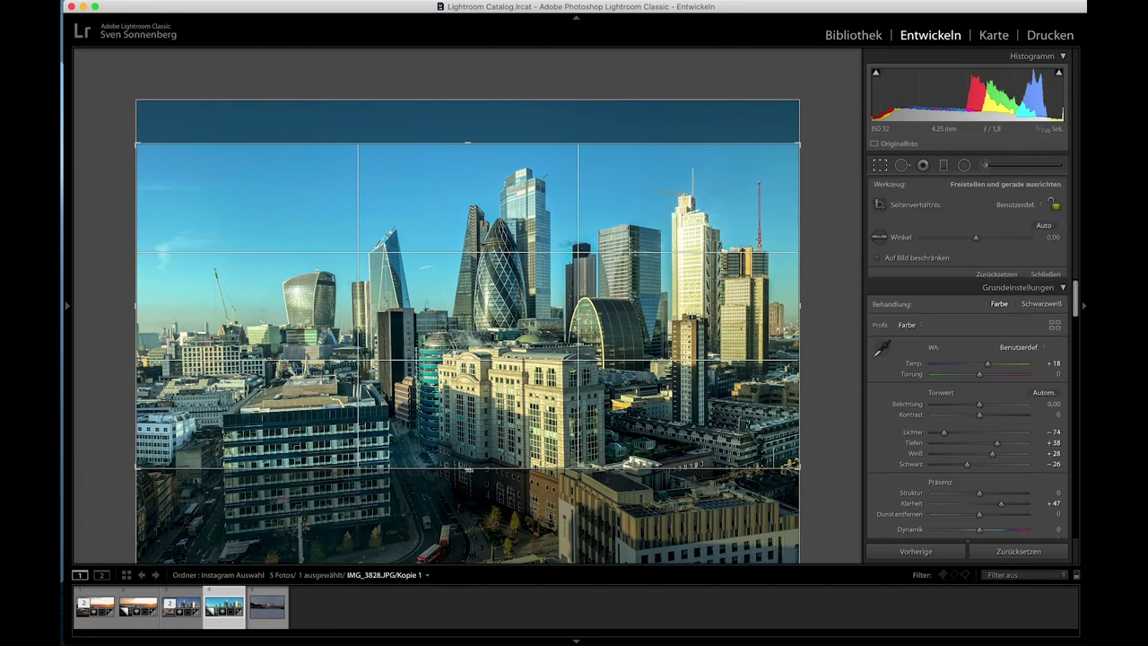
pyautogui.moveTo(467, 468); pyautogui.dragTo(470, 495)
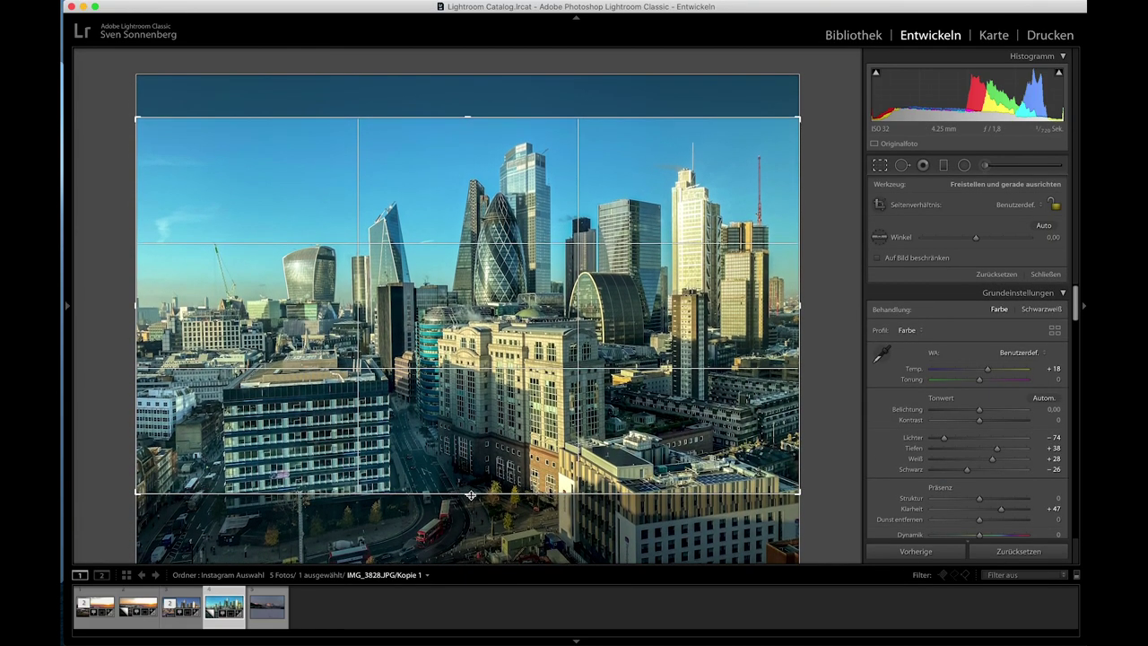
pyautogui.press('Return')
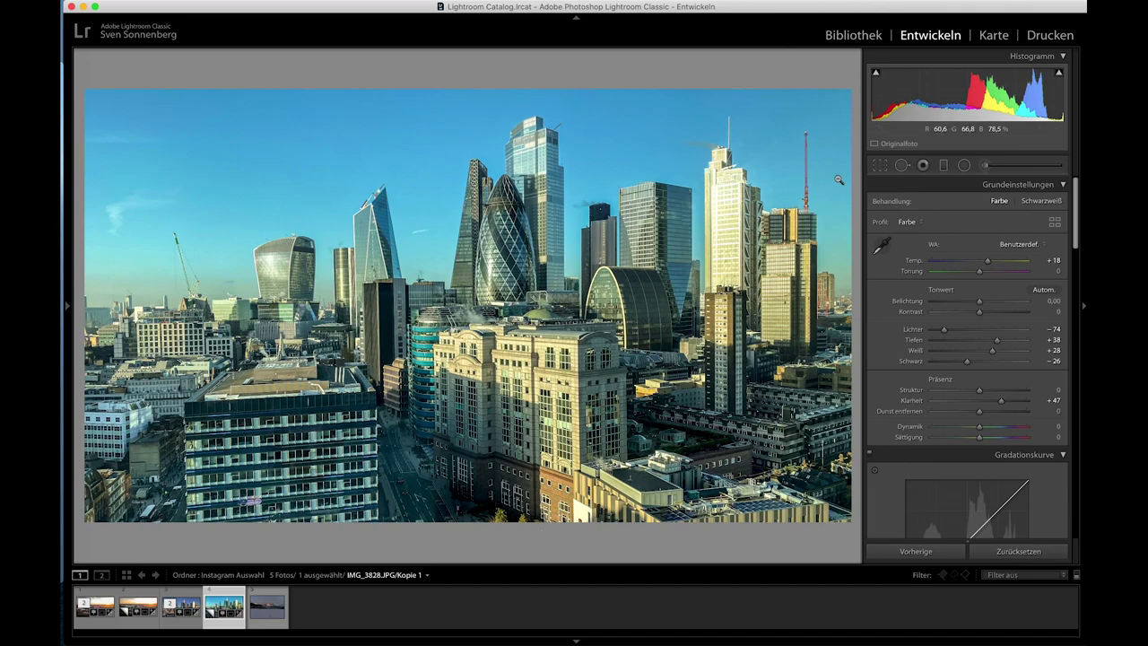
pyautogui.click(881, 165)
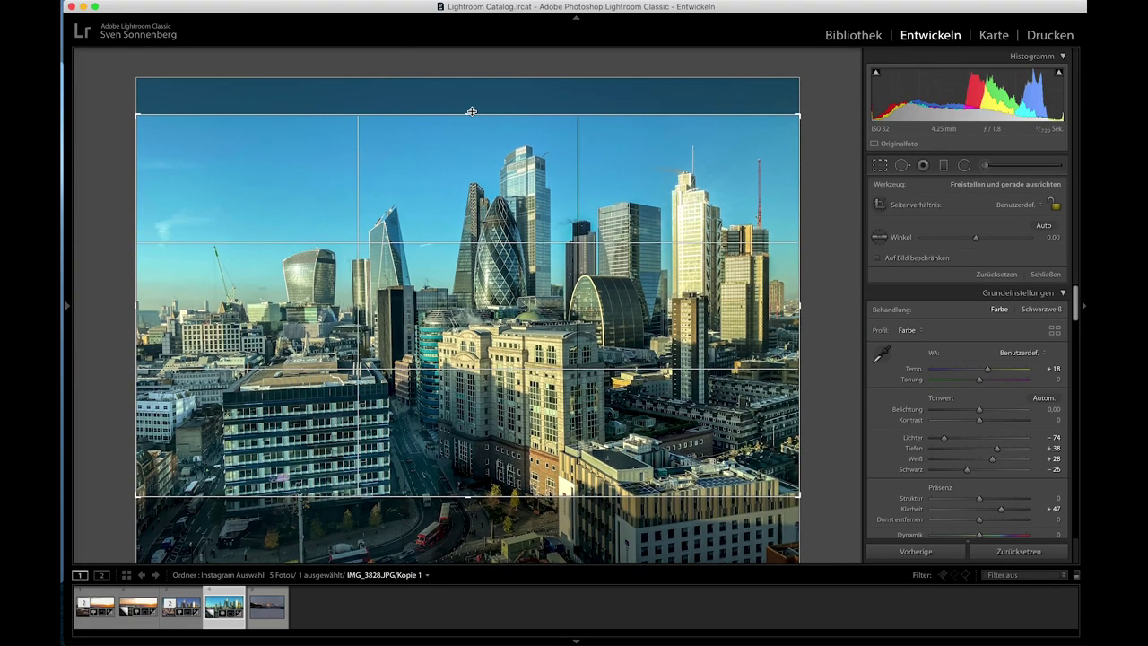
pyautogui.press('Return')
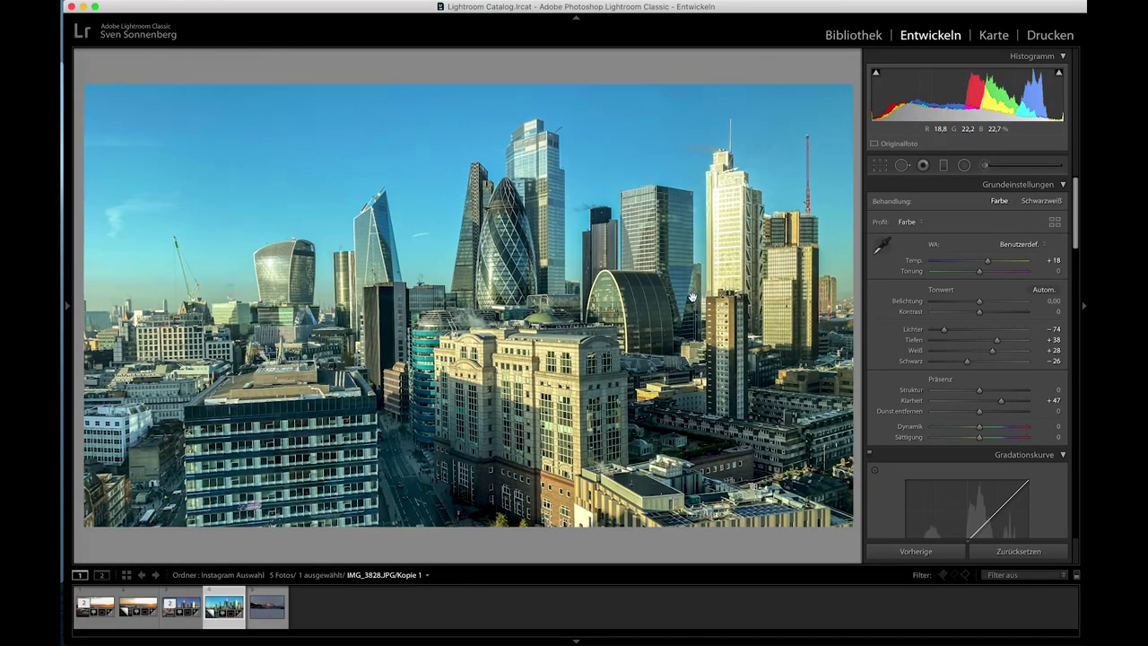
# Inspect the curved glass building at 1:1, then return to the Fit view of the whole photo.
pyautogui.click(693, 298)
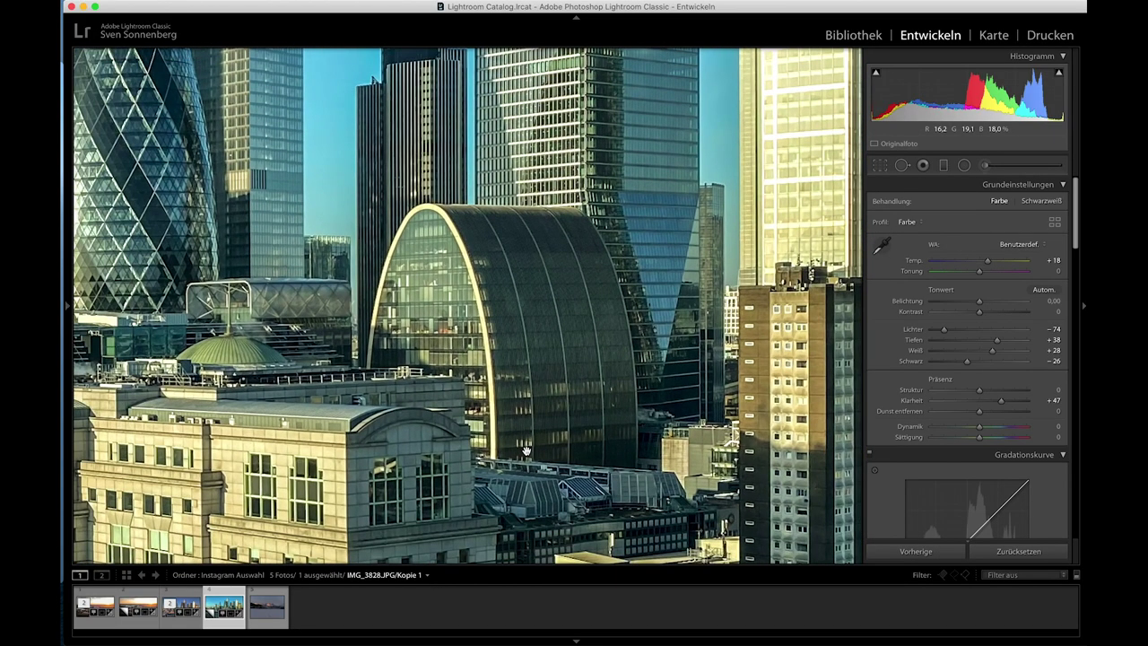
pyautogui.click(527, 450)
pyautogui.press('super+minus')
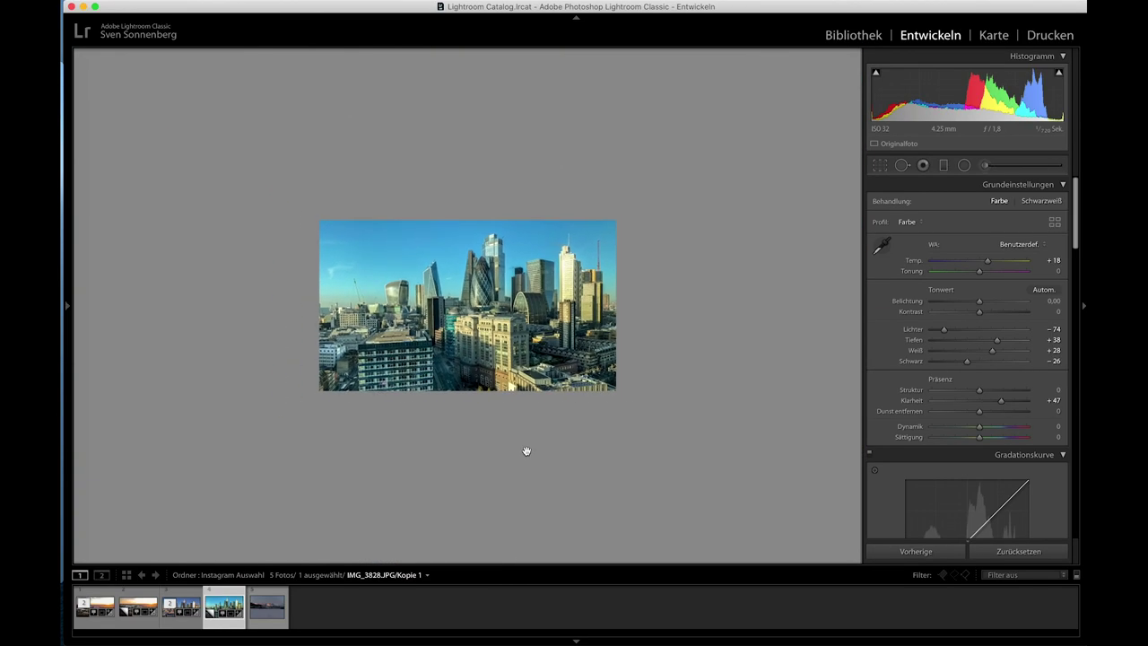
pyautogui.press('super+equal')
pyautogui.press('super+equal')
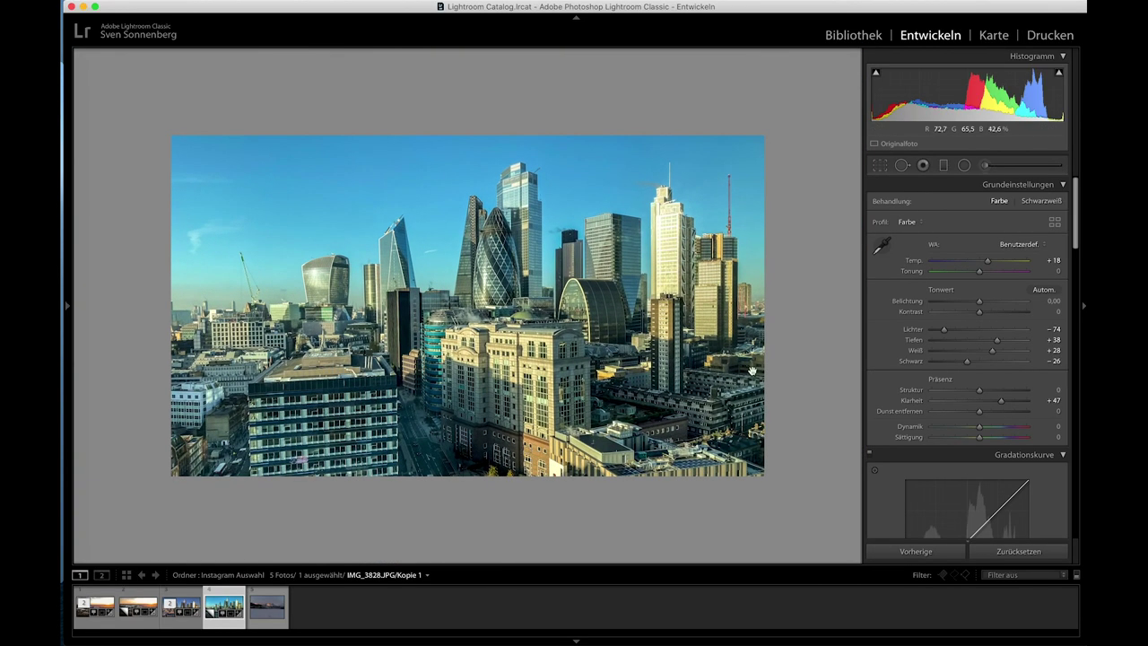
pyautogui.scroll(-5, 953, 378)
# Brighten orange luminance, then set saturation to orange +35, yellow +16, purple and magenta −100.
pyautogui.scroll(-5, 954, 378)
pyautogui.scroll(-5, 953, 378)
pyautogui.scroll(-1, 964, 363)
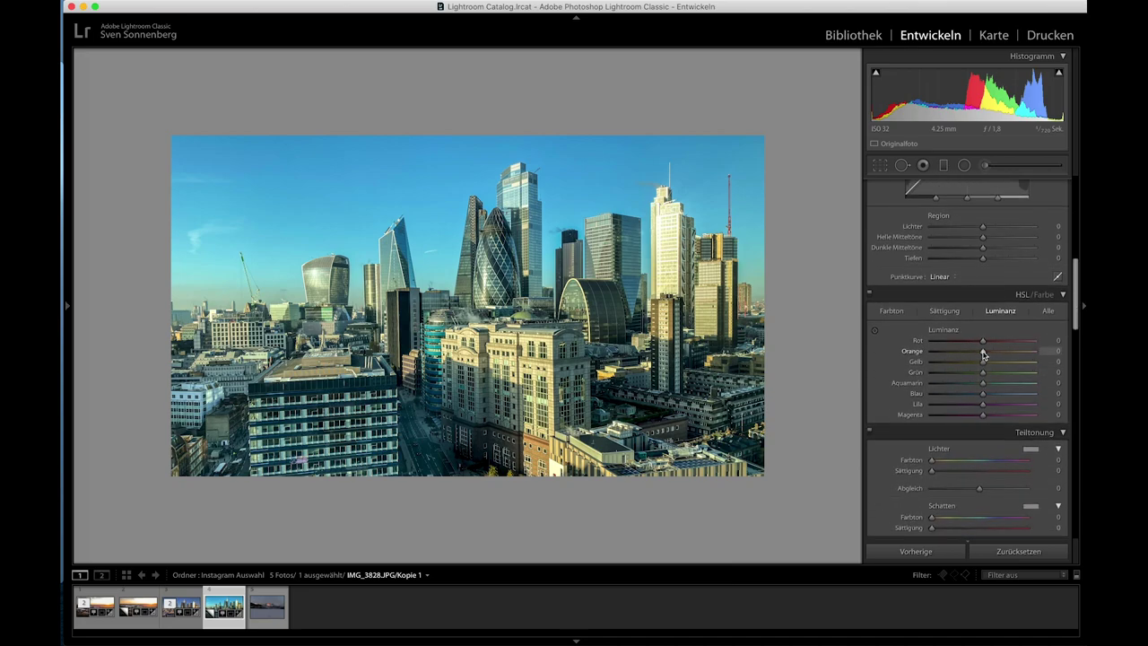
pyautogui.moveTo(983, 355)
pyautogui.mouseDown()
pyautogui.moveTo(1016, 353)
pyautogui.moveTo(960, 357)
pyautogui.moveTo(1009, 363)
pyautogui.moveTo(969, 366)
pyautogui.moveTo(1001, 352)
pyautogui.moveTo(988, 366)
pyautogui.mouseUp()
pyautogui.click(946, 311)
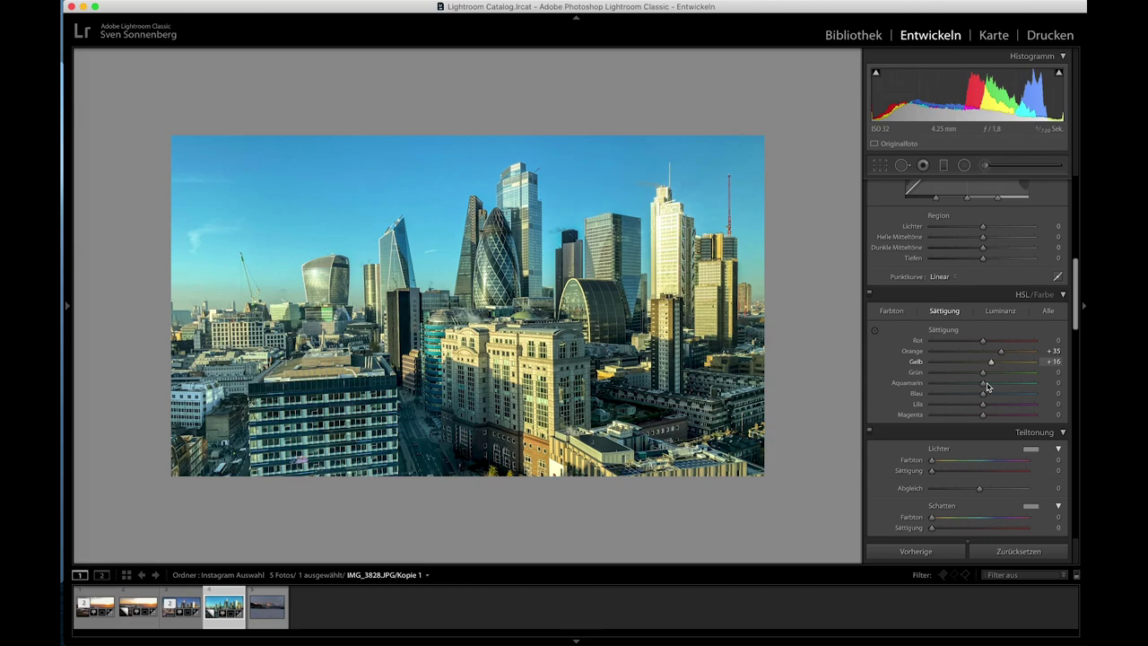
pyautogui.moveTo(984, 405)
pyautogui.mouseDown()
pyautogui.moveTo(928, 405)
pyautogui.moveTo(913, 424)
pyautogui.mouseUp()
pyautogui.scroll(-3, 924, 427)
# Add a slight dehaze to the skyline photo.
pyautogui.scroll(-3, 937, 430)
pyautogui.scroll(-3, 950, 433)
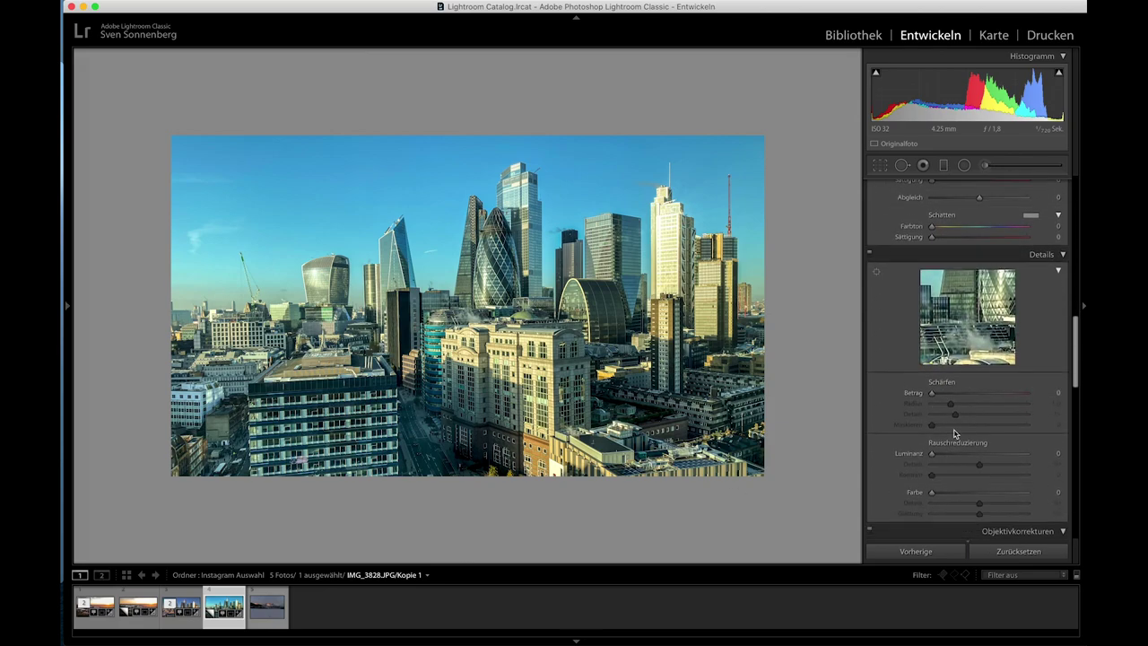
pyautogui.scroll(3, 973, 399)
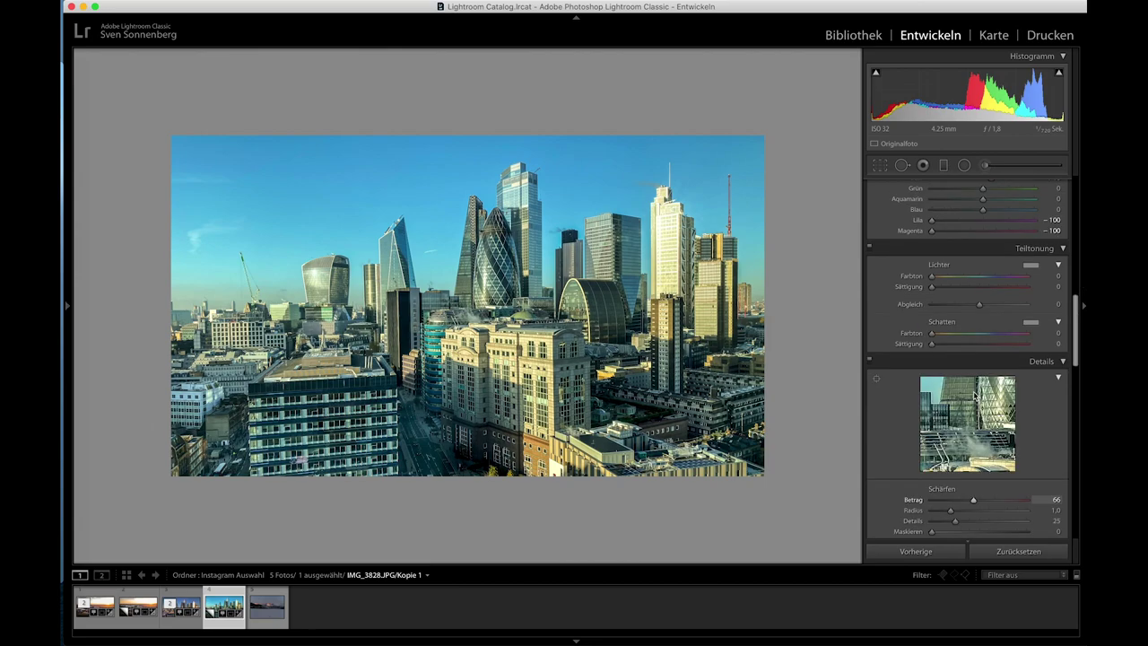
pyautogui.scroll(10, 975, 397)
pyautogui.scroll(-1, 978, 399)
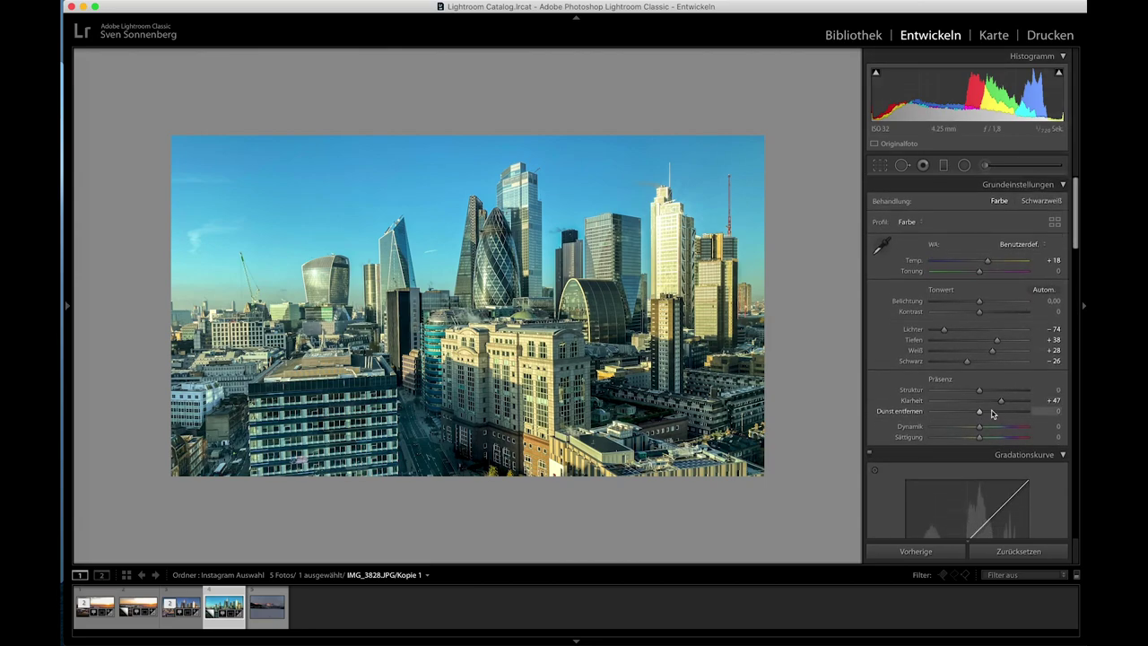
pyautogui.moveTo(992, 414); pyautogui.dragTo(981, 415)
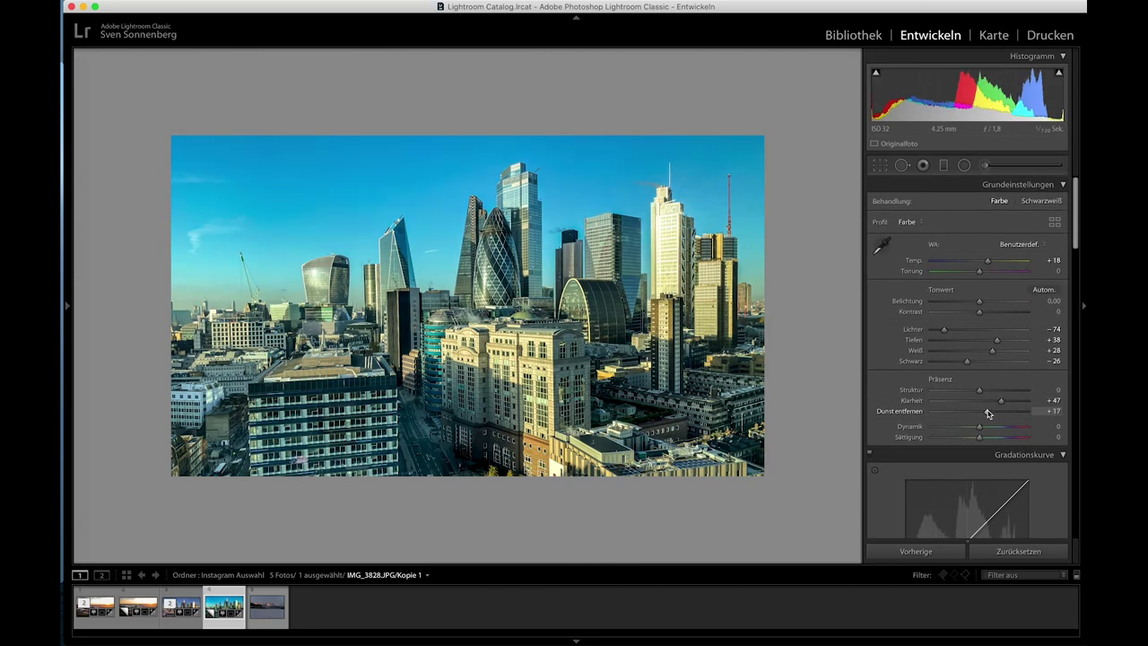
# Set the Calibration blue primary hue to +5.
pyautogui.scroll(-5, 981, 414)
pyautogui.scroll(-5, 981, 414)
pyautogui.scroll(-5, 981, 414)
pyautogui.scroll(-5, 982, 414)
pyautogui.scroll(-5, 987, 422)
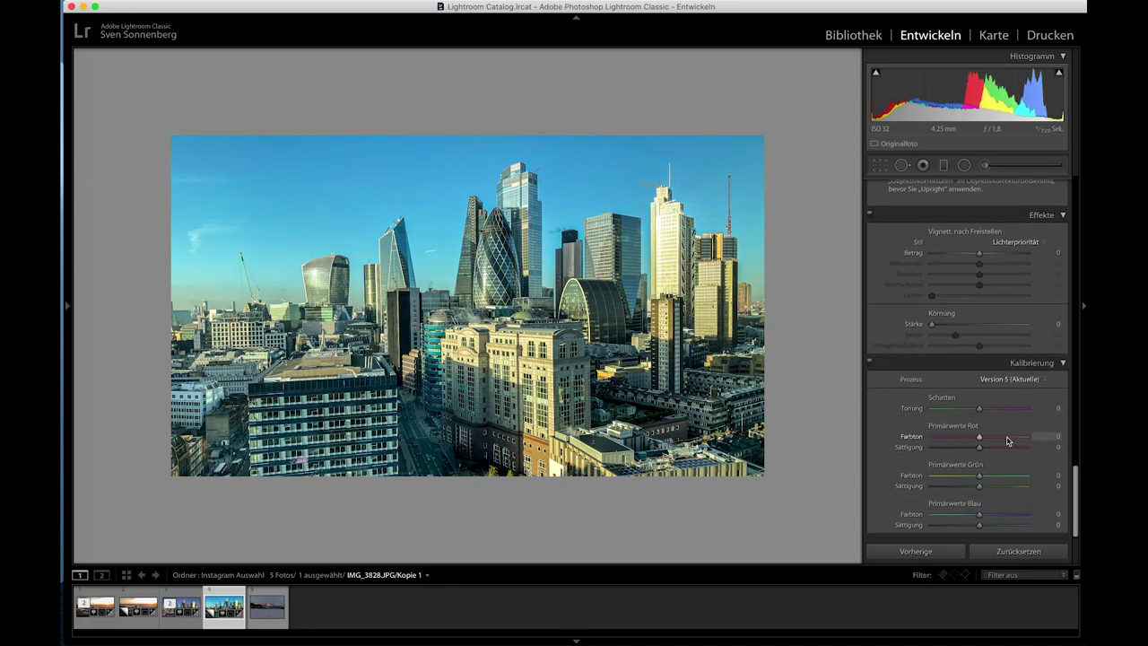
pyautogui.moveTo(978, 519); pyautogui.dragTo(965, 522)
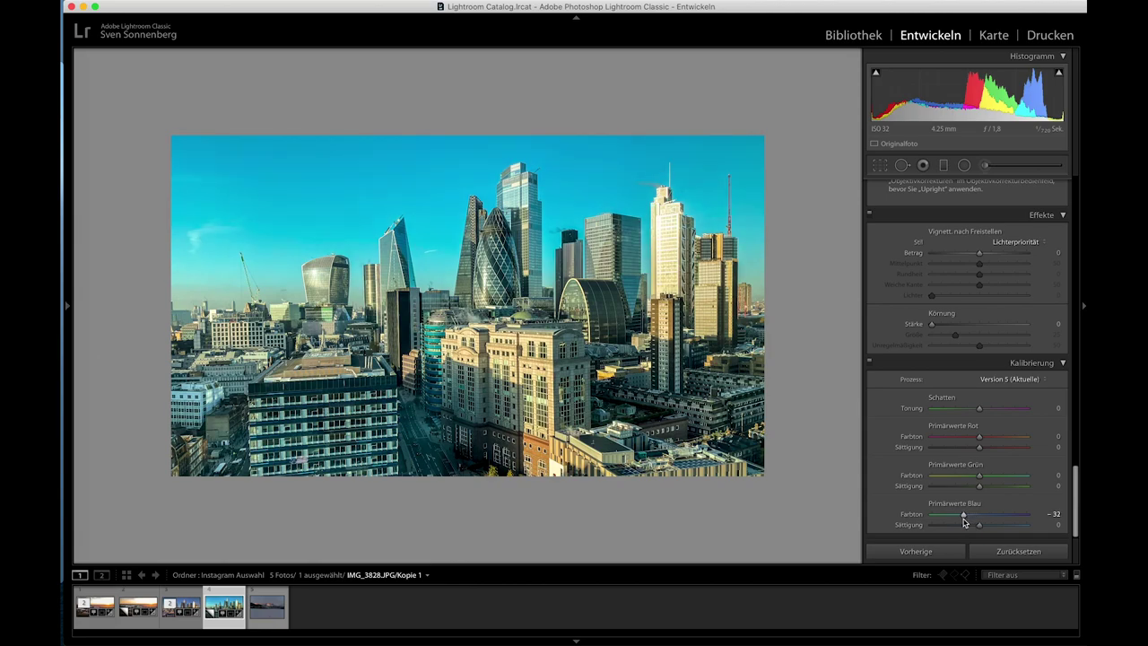
pyautogui.moveTo(965, 521); pyautogui.dragTo(976, 519)
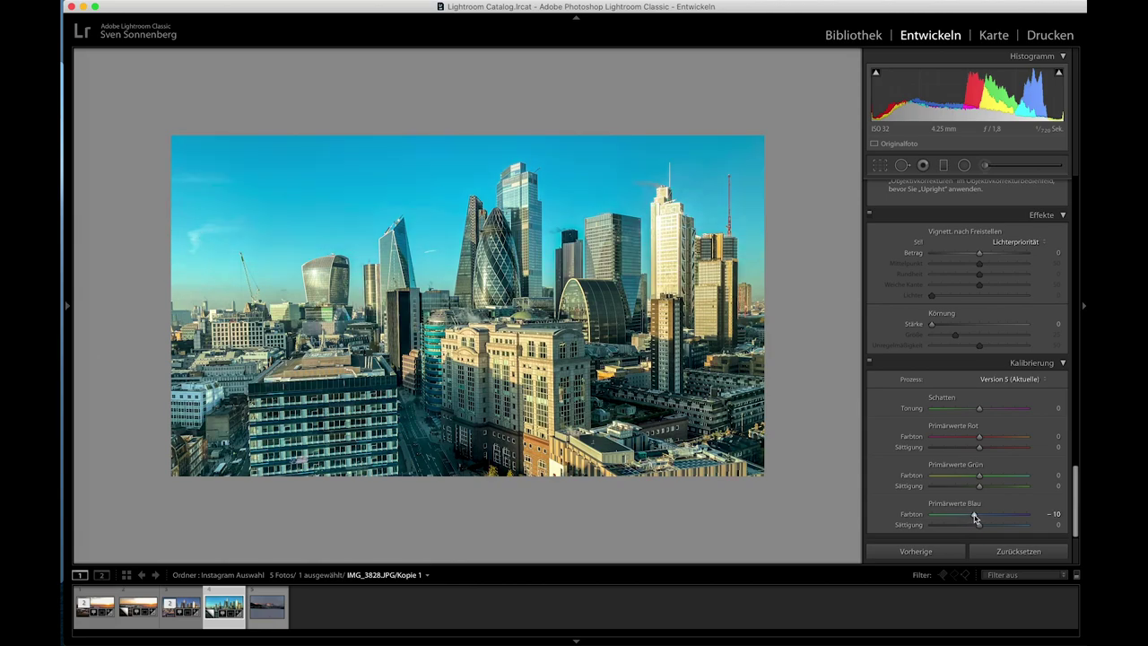
pyautogui.moveTo(983, 518); pyautogui.dragTo(981, 518)
# Raise the Calibration red primary hue to +3.
pyautogui.scroll(2, 1002, 489)
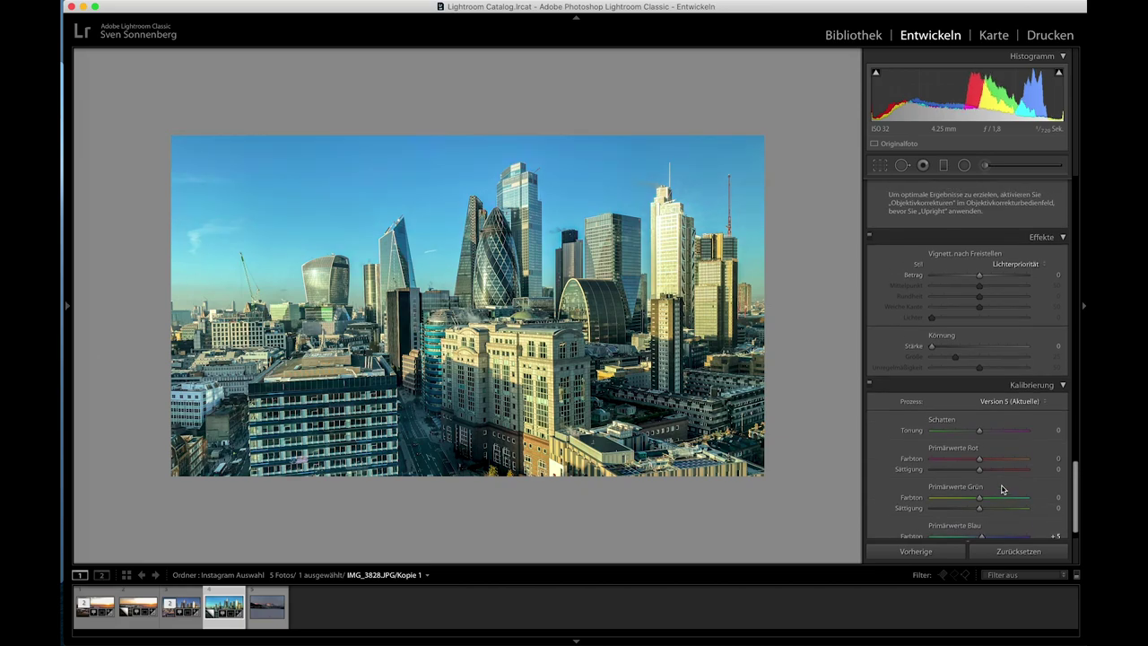
pyautogui.scroll(1, 1000, 488)
pyautogui.scroll(1, 987, 479)
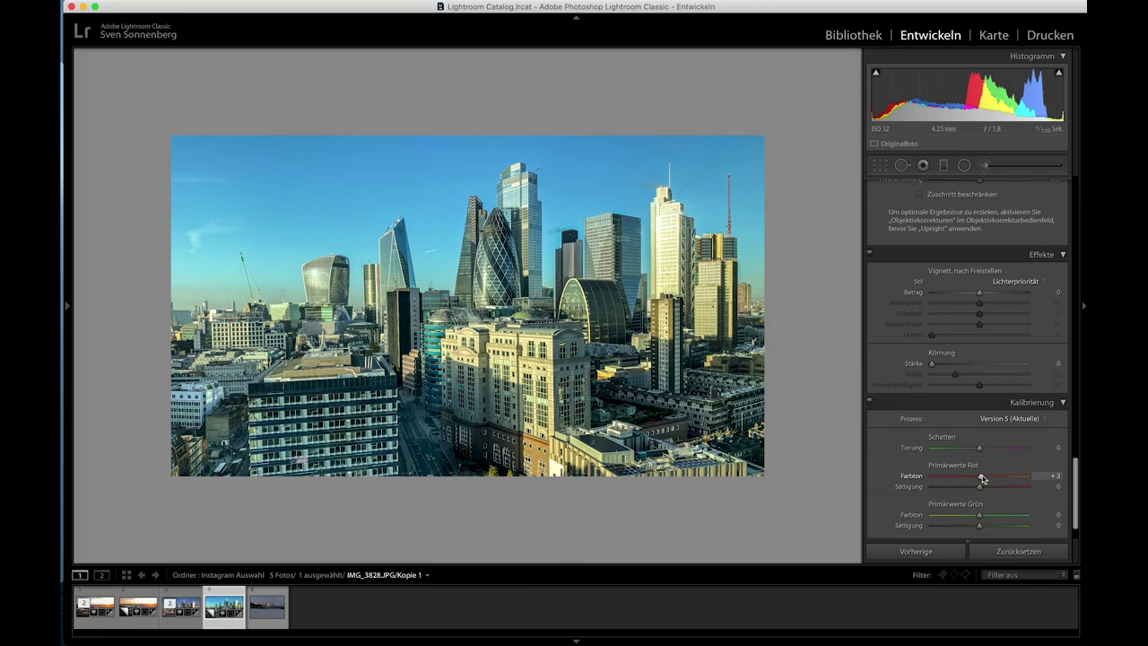
pyautogui.moveTo(982, 478); pyautogui.dragTo(981, 483)
# Lower yellow HSL saturation and rebalance the orange saturation.
pyautogui.scroll(3, 981, 483)
pyautogui.scroll(3, 981, 483)
pyautogui.scroll(3, 982, 483)
pyautogui.scroll(3, 981, 482)
pyautogui.scroll(3, 981, 482)
pyautogui.scroll(3, 981, 482)
pyautogui.scroll(3, 981, 483)
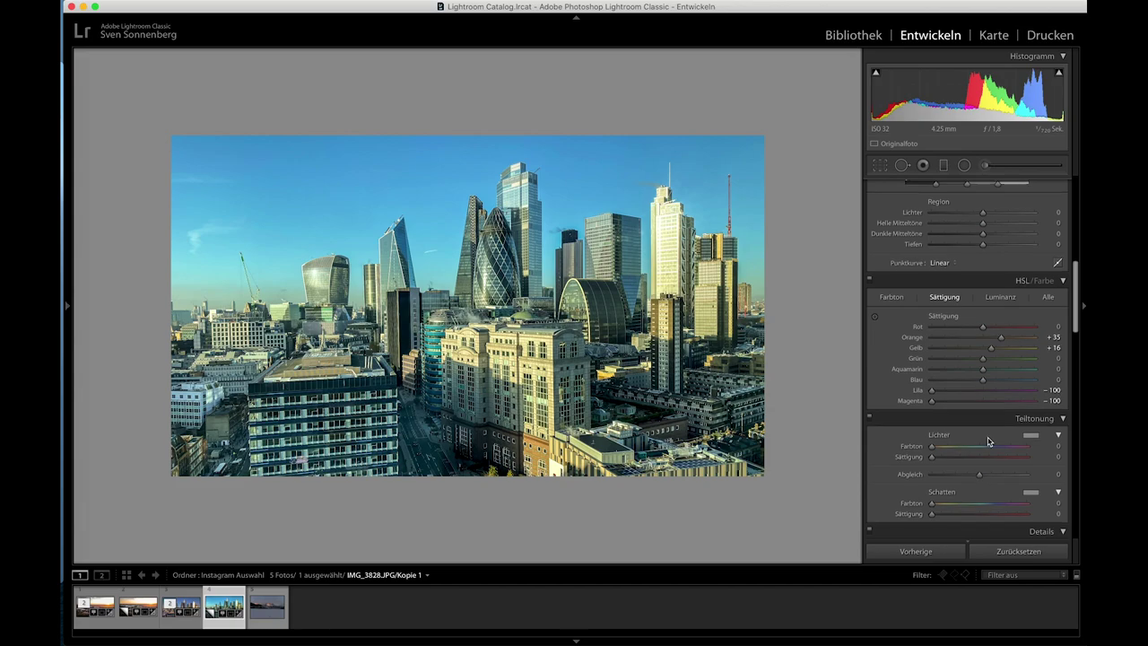
pyautogui.scroll(3, 990, 443)
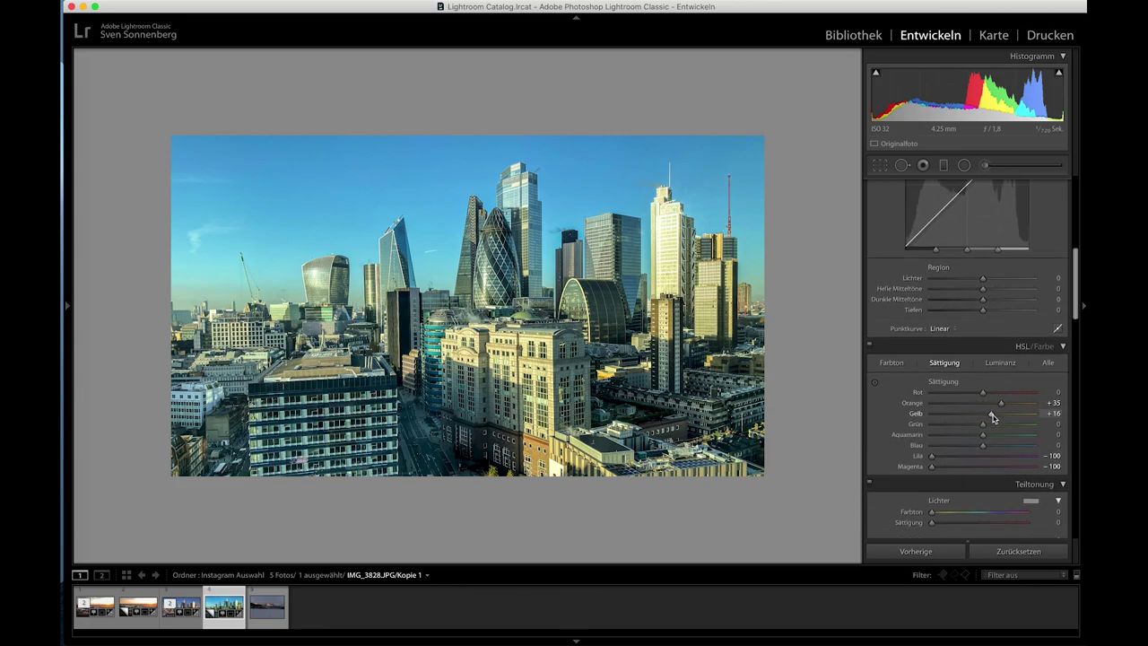
pyautogui.moveTo(992, 418)
pyautogui.mouseDown()
pyautogui.moveTo(972, 421)
pyautogui.moveTo(996, 421)
pyautogui.mouseUp()
pyautogui.moveTo(988, 407); pyautogui.dragTo(962, 409)
# Darken the luminance of orange to −7 and yellow to −9.
pyautogui.click(997, 363)
pyautogui.moveTo(991, 404); pyautogui.dragTo(976, 413)
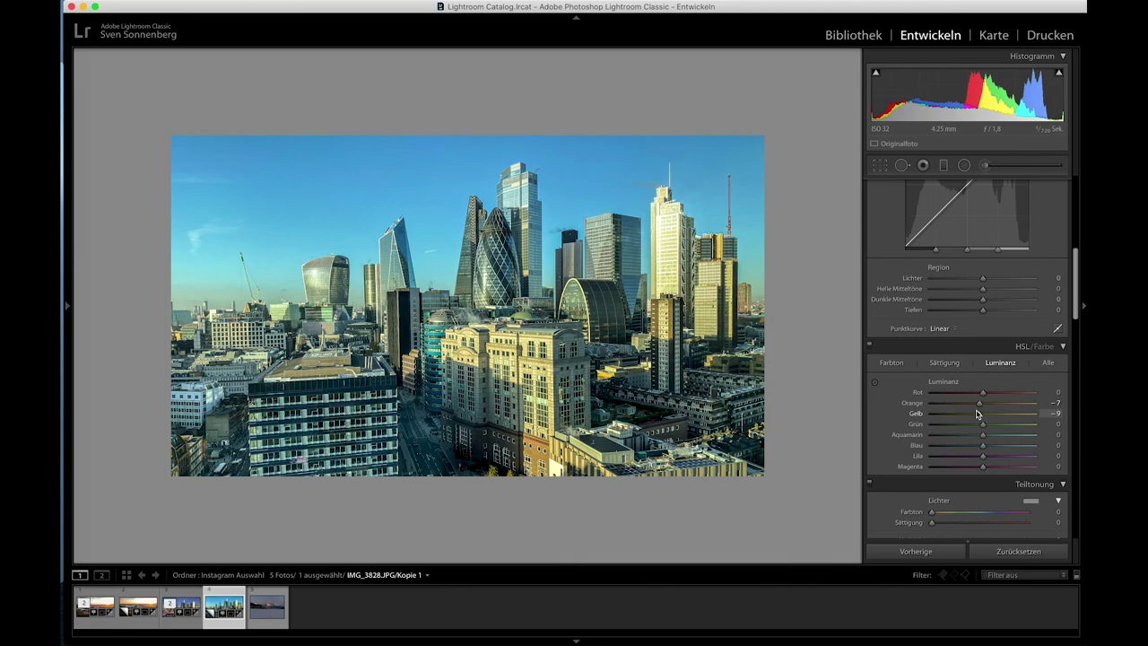
pyautogui.scroll(3, 948, 381)
pyautogui.scroll(3, 945, 382)
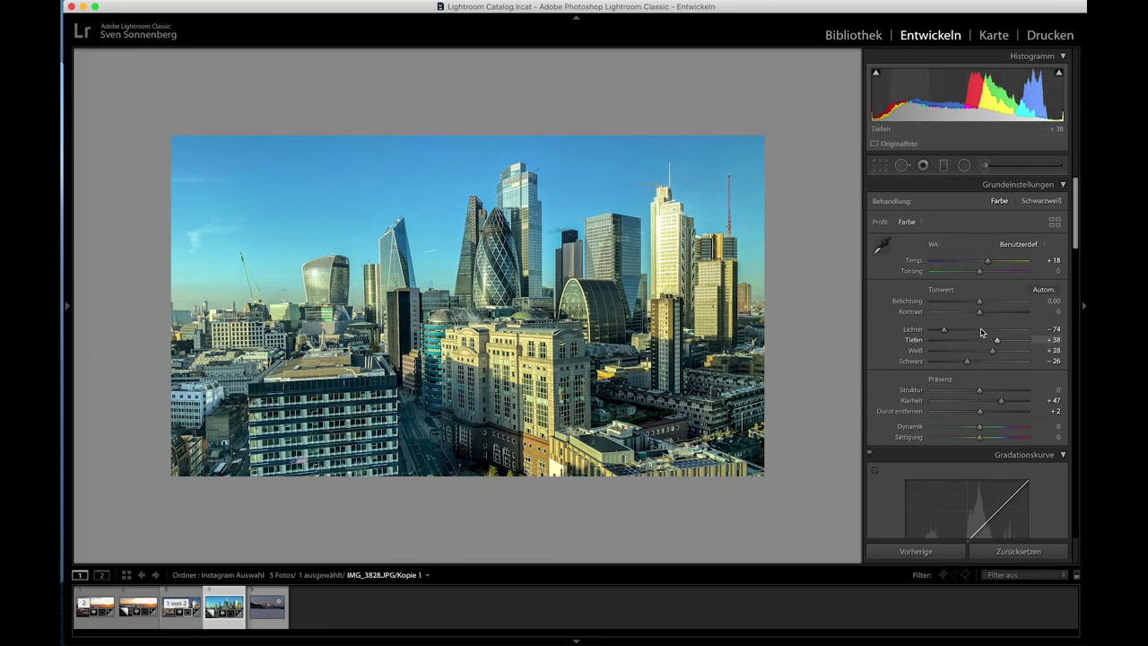
# Try warmer Temp values, leaving it at +18, and set Dehaze to +15.
pyautogui.moveTo(987, 262); pyautogui.dragTo(988, 262)
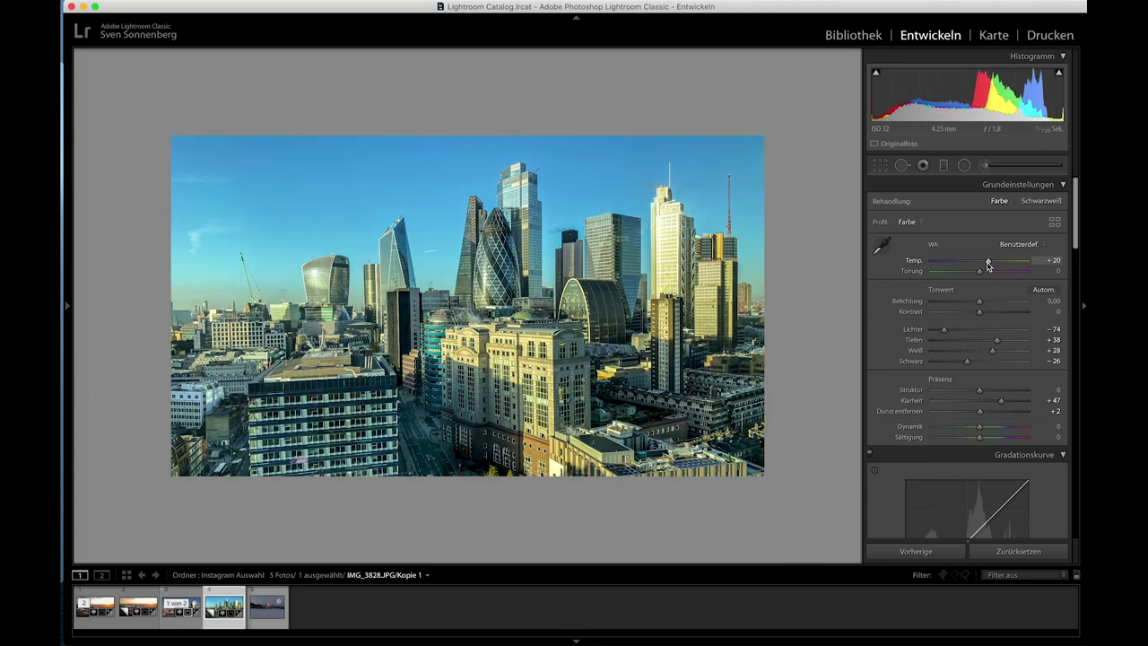
pyautogui.moveTo(990, 265); pyautogui.dragTo(983, 269)
pyautogui.click(990, 412)
pyautogui.moveTo(991, 415); pyautogui.dragTo(987, 416)
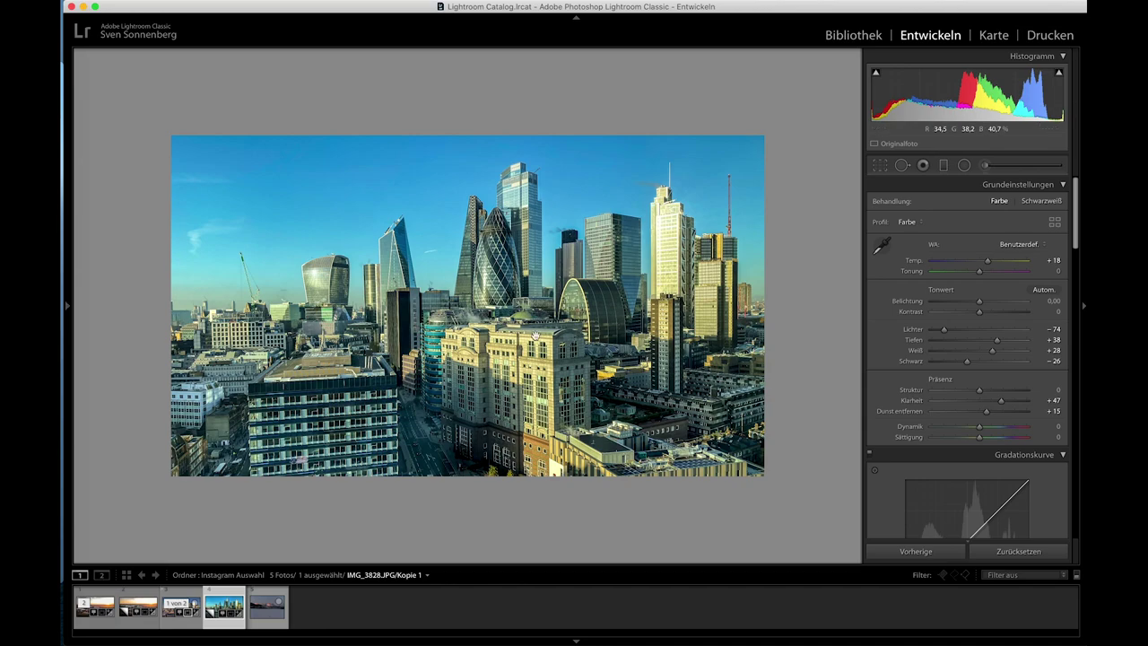
pyautogui.scroll(-5, 931, 391)
# Set Details sharpening Amount to 67 with Masking 62.
pyautogui.scroll(-2, 933, 392)
pyautogui.scroll(-2, 942, 396)
pyautogui.scroll(-2, 951, 399)
pyautogui.scroll(-2, 959, 403)
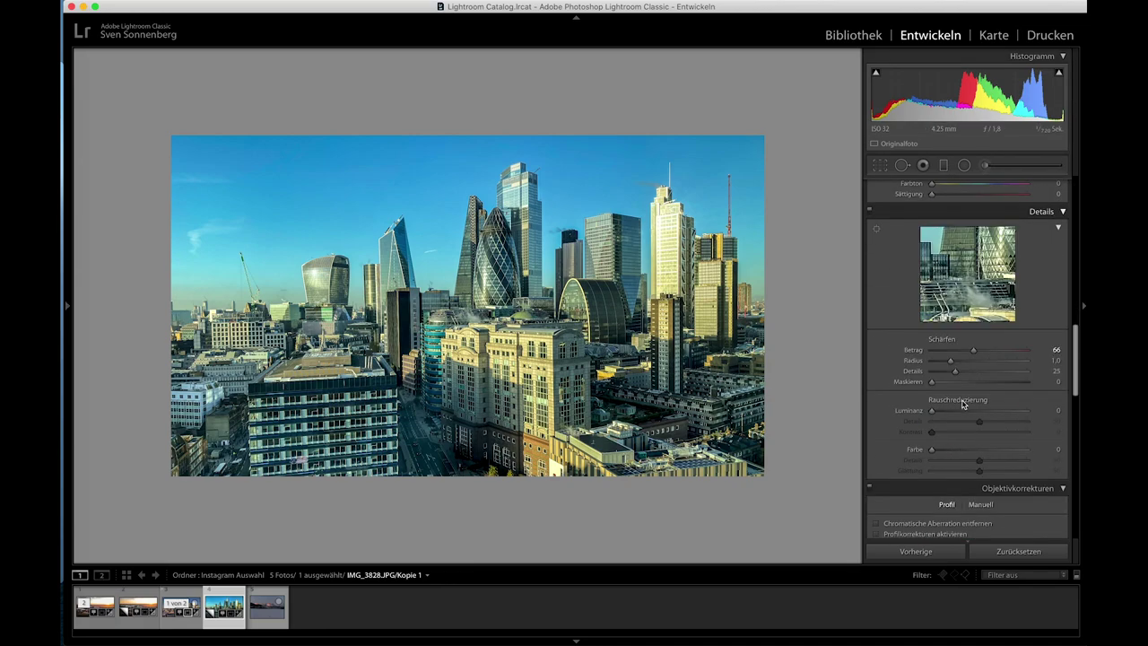
pyautogui.moveTo(973, 351); pyautogui.dragTo(981, 351)
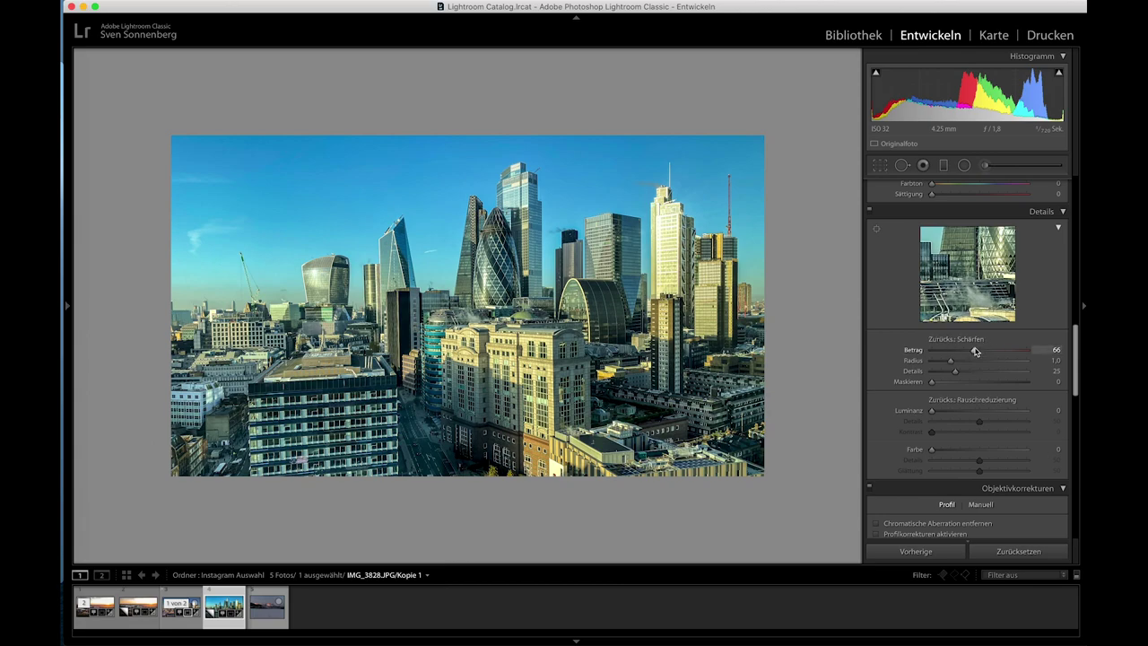
pyautogui.moveTo(975, 350); pyautogui.dragTo(975, 351)
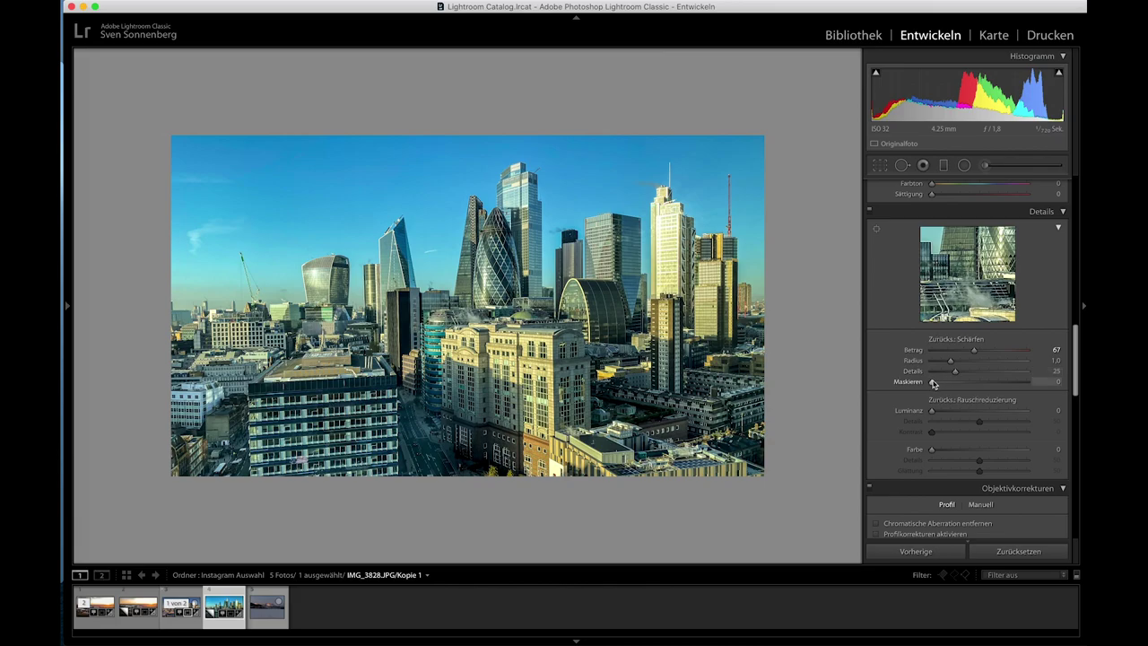
pyautogui.moveTo(933, 383); pyautogui.dragTo(991, 384)
# Set luminance noise reduction to 10 and check the glass building at 1:1.
pyautogui.moveTo(932, 410); pyautogui.dragTo(952, 410)
pyautogui.scroll(-1, 933, 416)
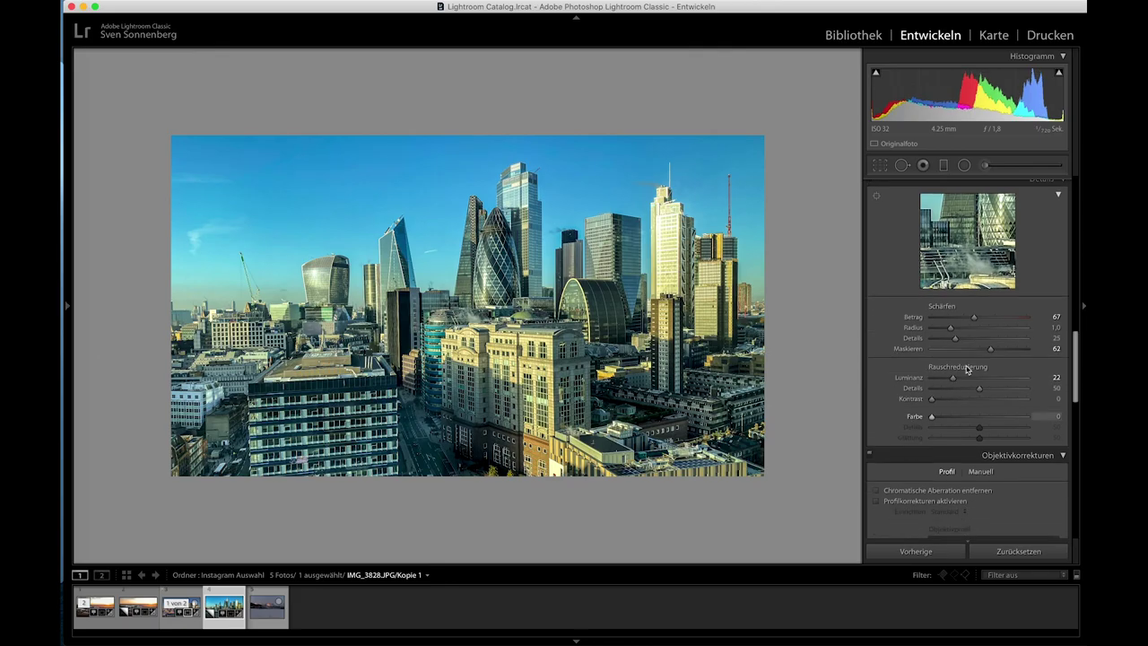
pyautogui.moveTo(949, 378); pyautogui.dragTo(941, 378)
pyautogui.click(539, 306)
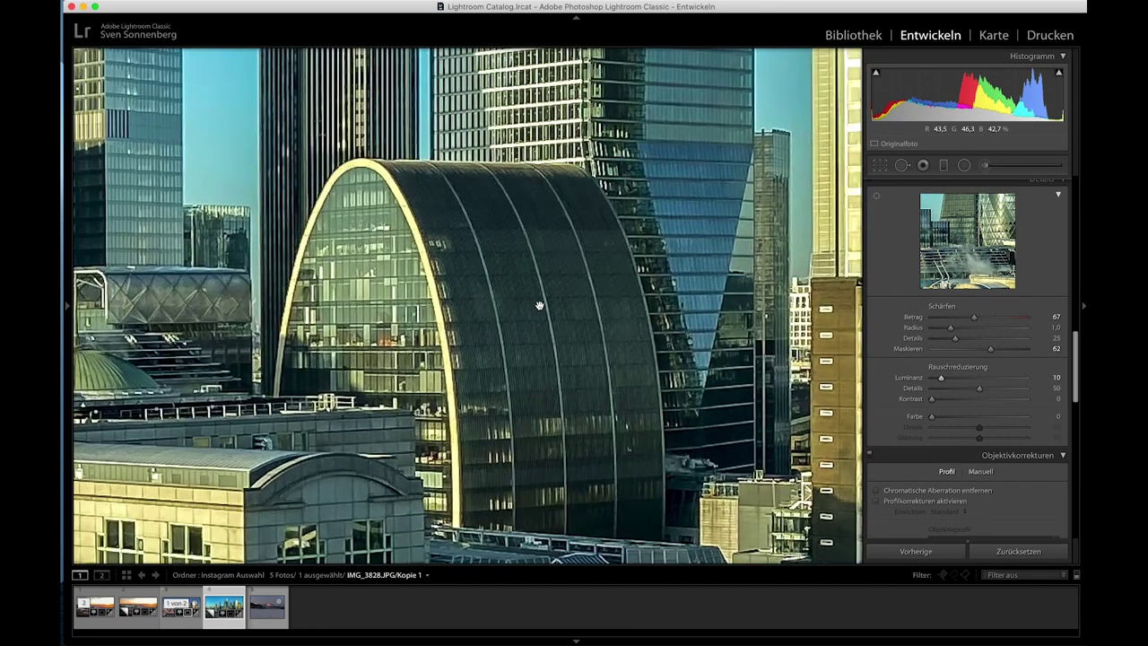
pyautogui.click(539, 306)
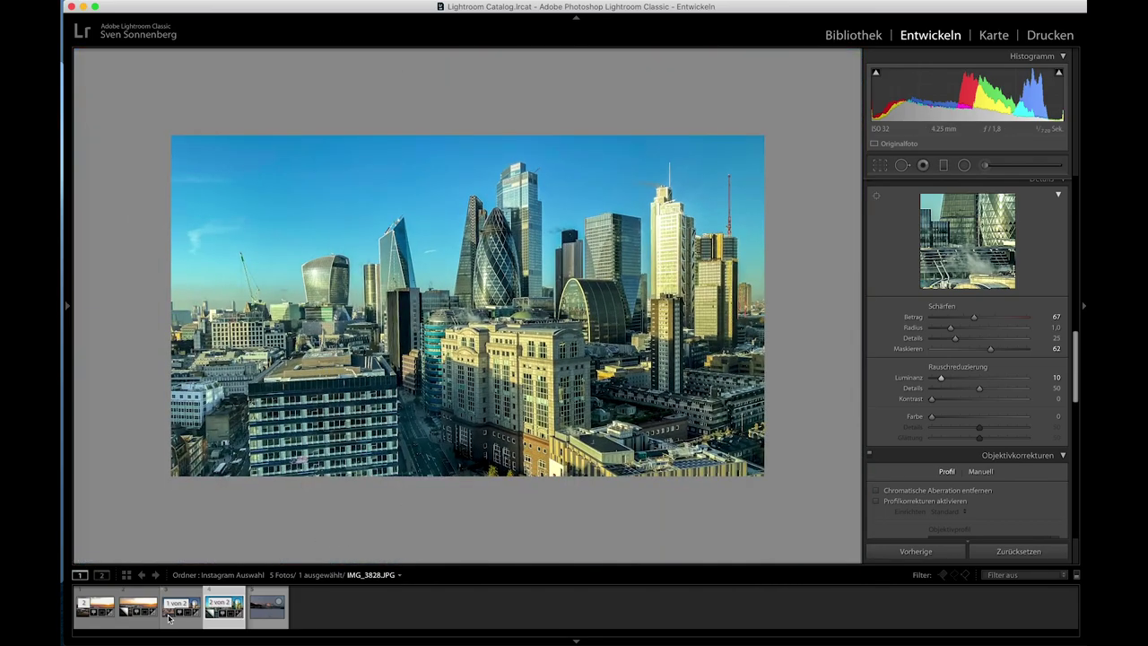
# Give the Split Toning shadows a warm tint: hue 21, saturation 28.
pyautogui.scroll(-3, 966, 400)
pyautogui.scroll(-5, 965, 399)
pyautogui.scroll(-5, 966, 404)
pyautogui.scroll(-3, 966, 403)
pyautogui.scroll(-5, 967, 404)
pyautogui.scroll(-2, 966, 404)
pyautogui.scroll(9, 966, 403)
pyautogui.scroll(3, 966, 404)
pyautogui.scroll(2, 966, 403)
pyautogui.scroll(4, 966, 403)
pyautogui.scroll(4, 966, 404)
pyautogui.scroll(2, 966, 403)
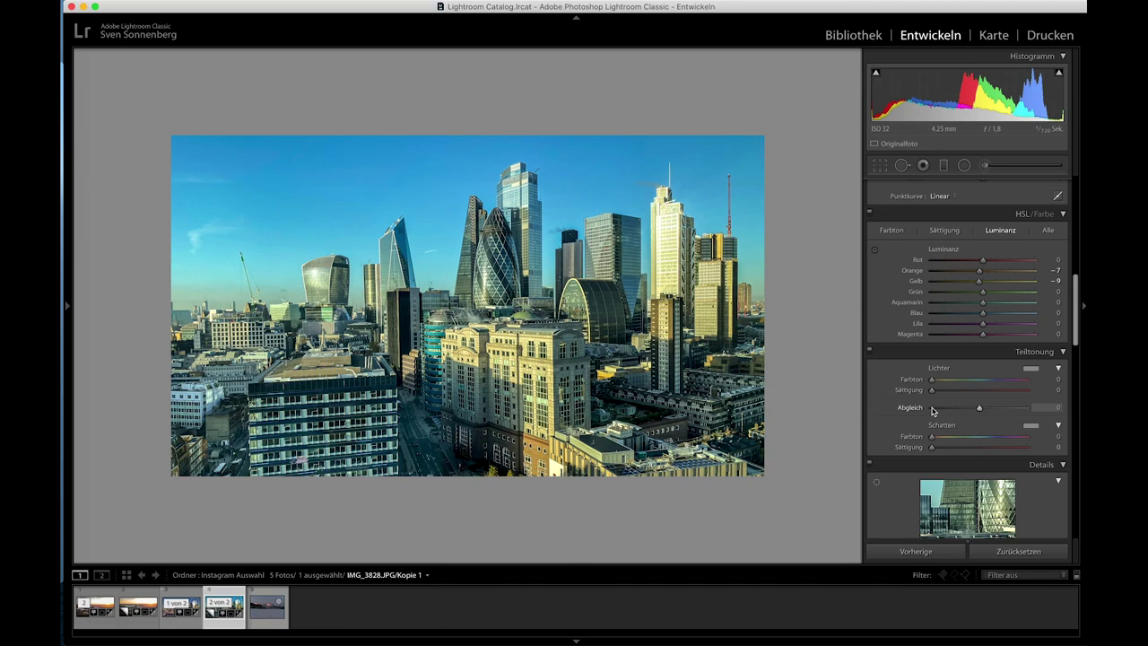
pyautogui.press('alt')
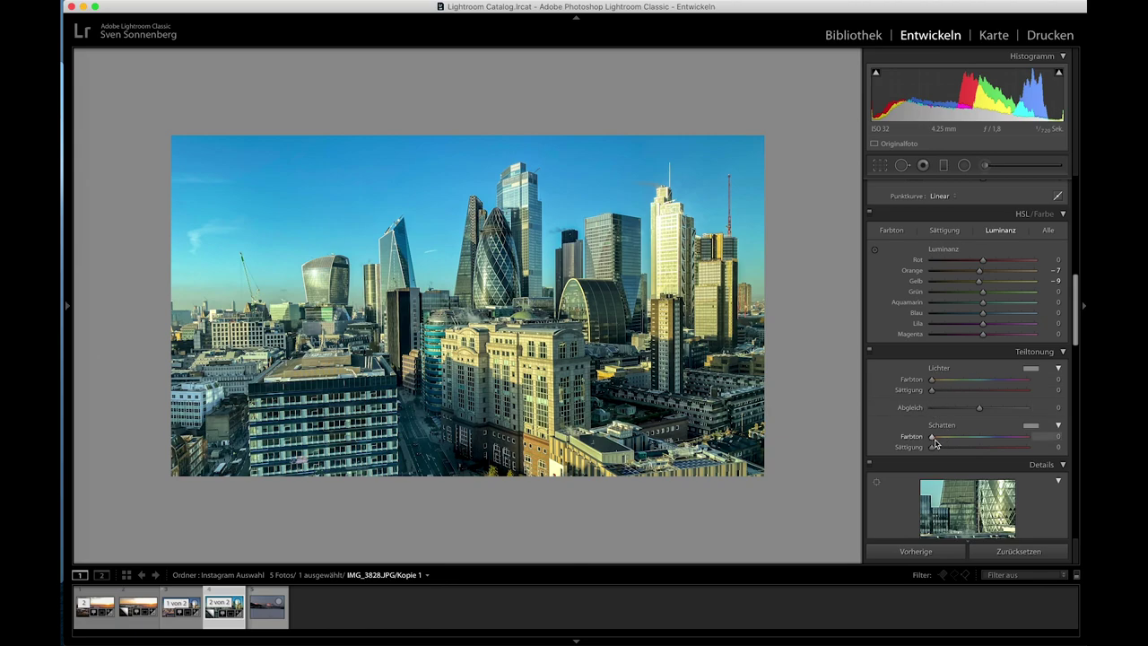
pyautogui.moveTo(932, 437); pyautogui.dragTo(955, 448)
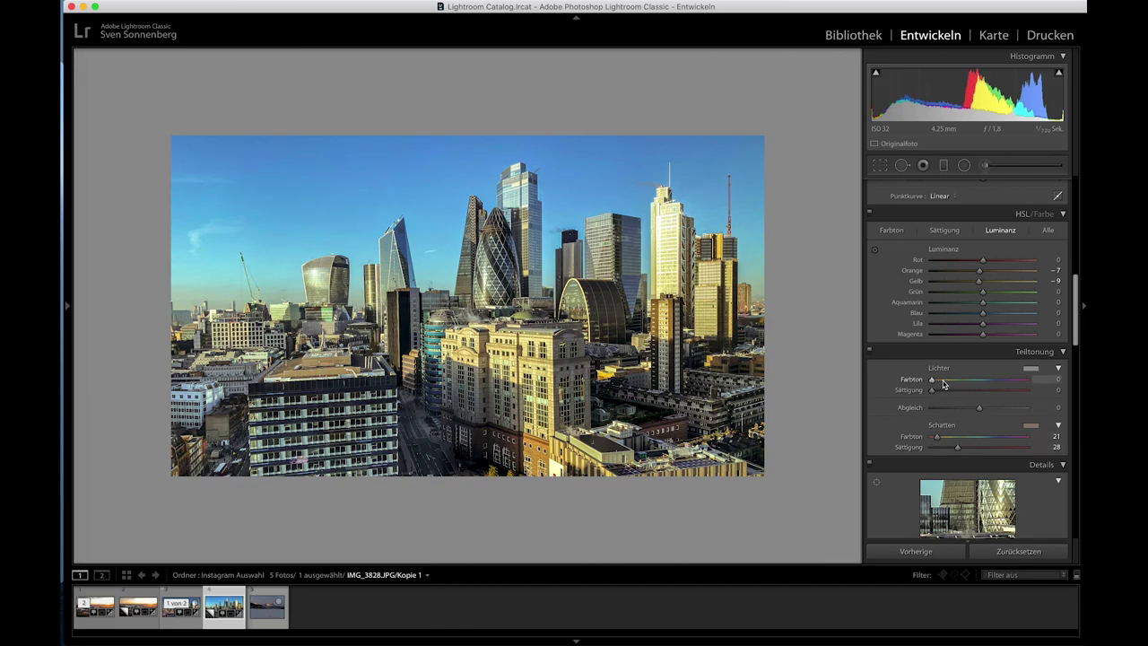
# Tint the highlights purple-blue with hue 264 and saturation 19, then compare the previous photo.
pyautogui.moveTo(942, 384); pyautogui.dragTo(1002, 384)
pyautogui.moveTo(932, 392); pyautogui.dragTo(950, 391)
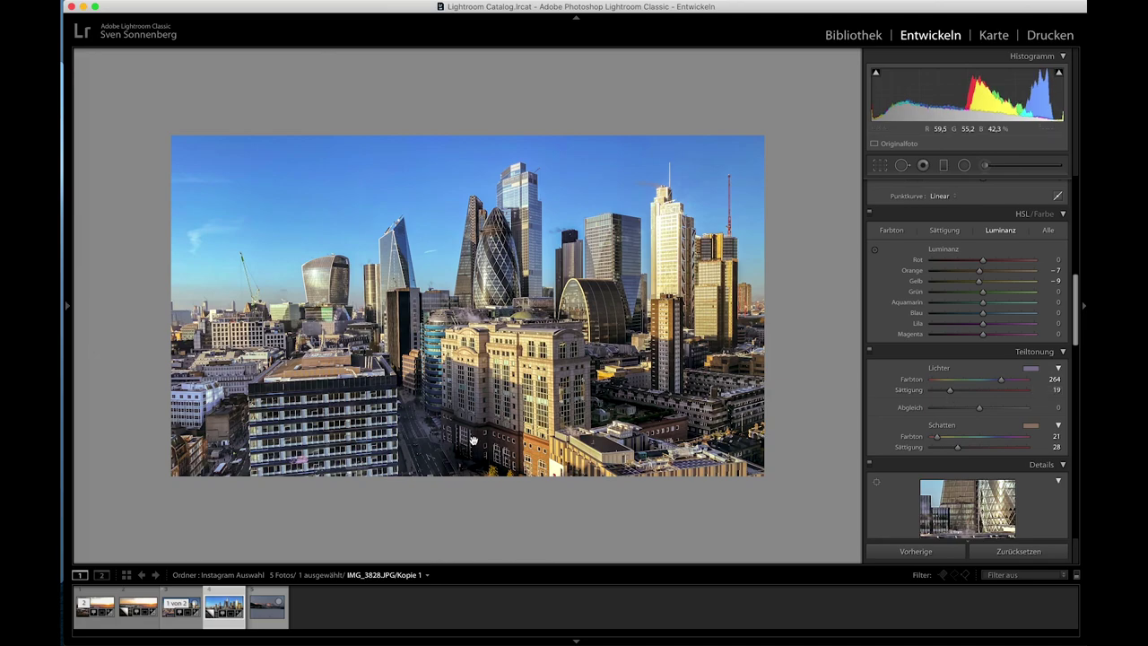
pyautogui.press('Left')
pyautogui.press('Left')
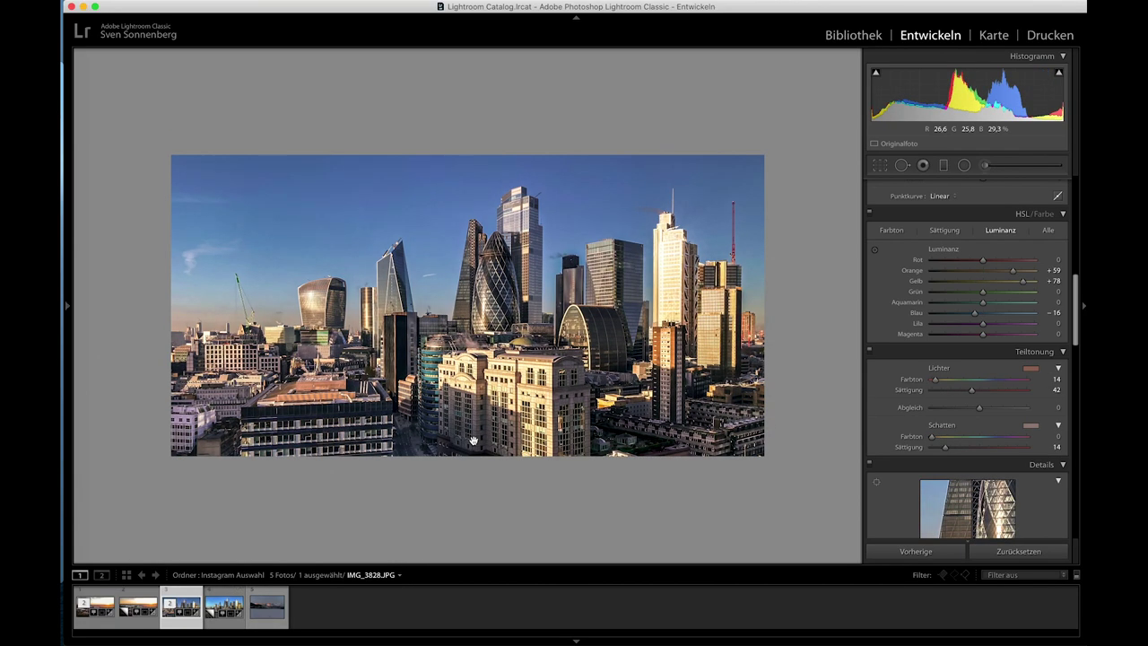
# Set purple saturation to +52 and magenta to −24, and shift the highlight hue to 238.
pyautogui.press('Right')
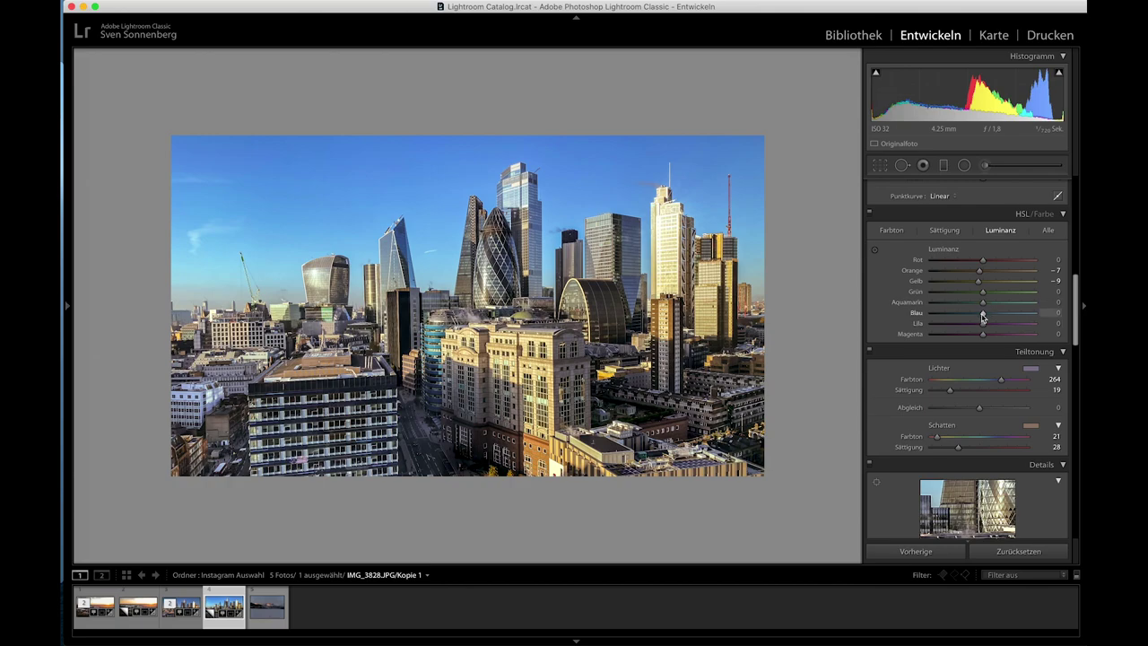
pyautogui.moveTo(983, 324)
pyautogui.mouseDown()
pyautogui.moveTo(1011, 324)
pyautogui.moveTo(929, 324)
pyautogui.moveTo(1002, 334)
pyautogui.mouseUp()
pyautogui.click(943, 229)
pyautogui.moveTo(932, 336)
pyautogui.mouseDown()
pyautogui.moveTo(1006, 335)
pyautogui.moveTo(971, 335)
pyautogui.mouseUp()
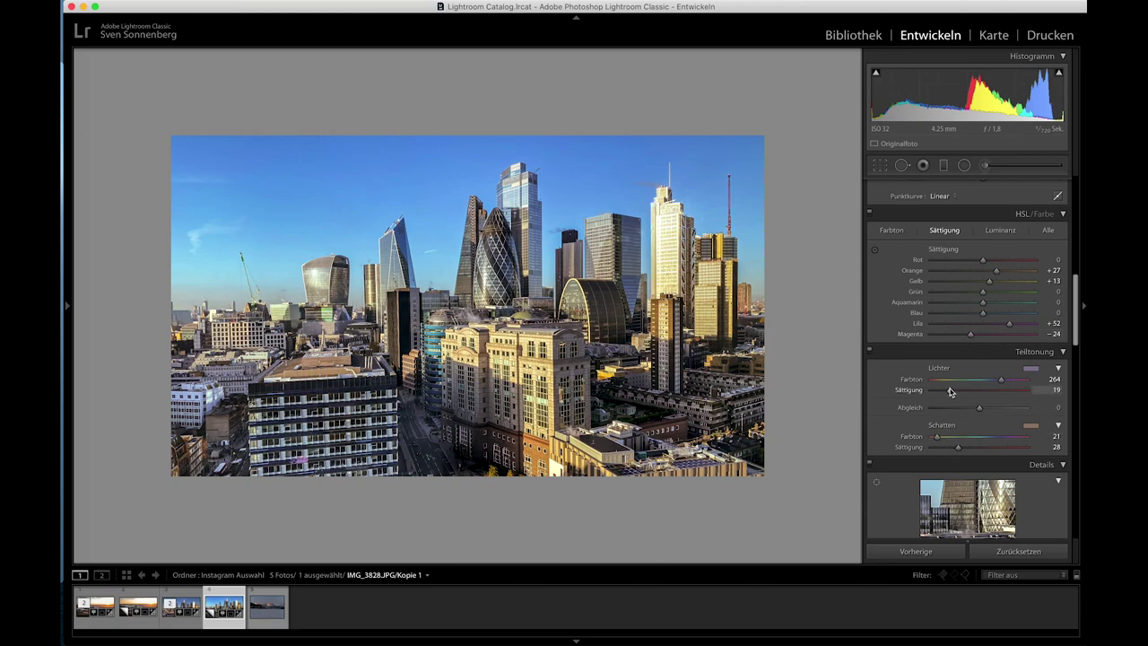
pyautogui.moveTo(1002, 381); pyautogui.dragTo(994, 381)
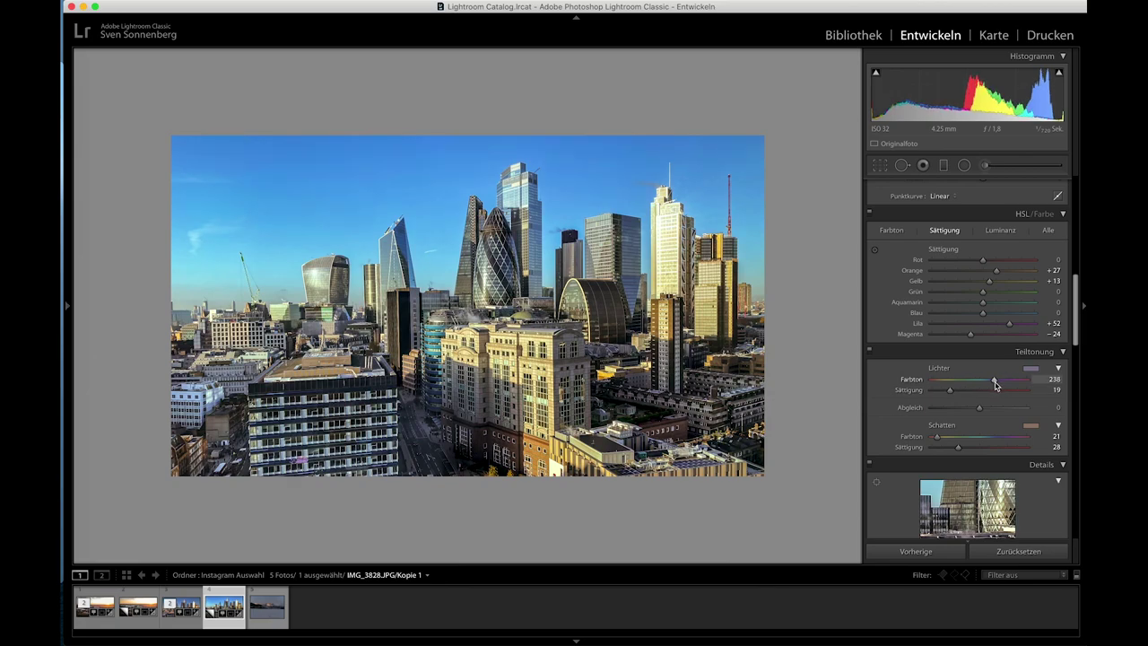
# Set the shadow tint to hue 299, saturation 11, and compare with the original IMG_3828.JPG.
pyautogui.moveTo(1006, 440); pyautogui.dragTo(1010, 439)
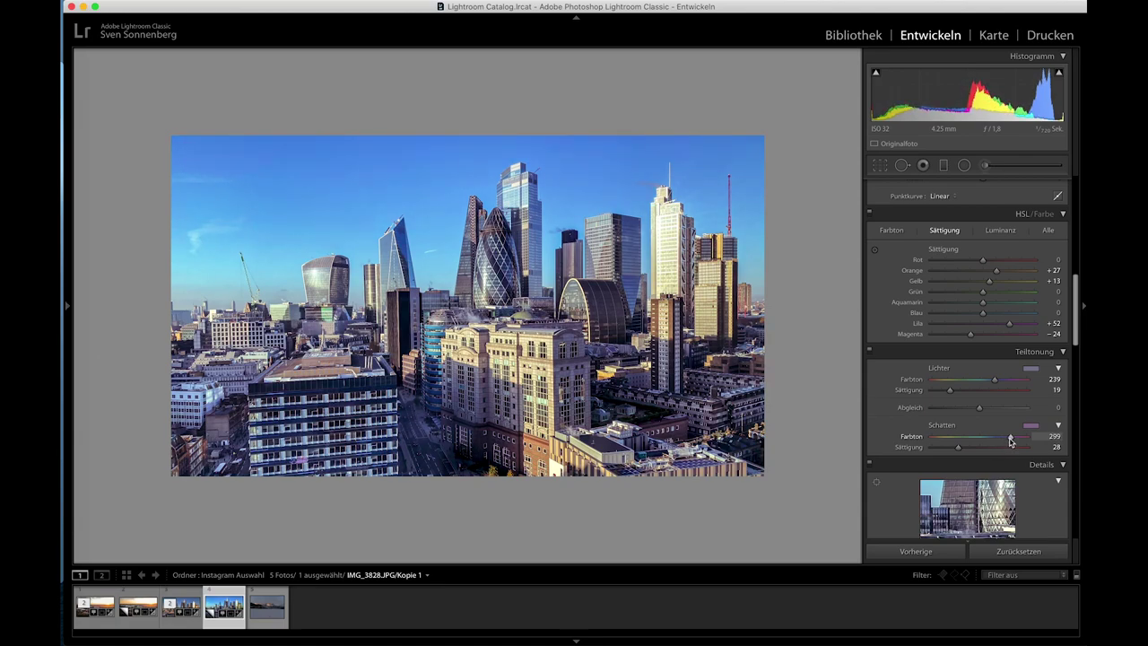
pyautogui.moveTo(959, 448)
pyautogui.mouseDown()
pyautogui.moveTo(935, 447)
pyautogui.moveTo(946, 449)
pyautogui.mouseUp()
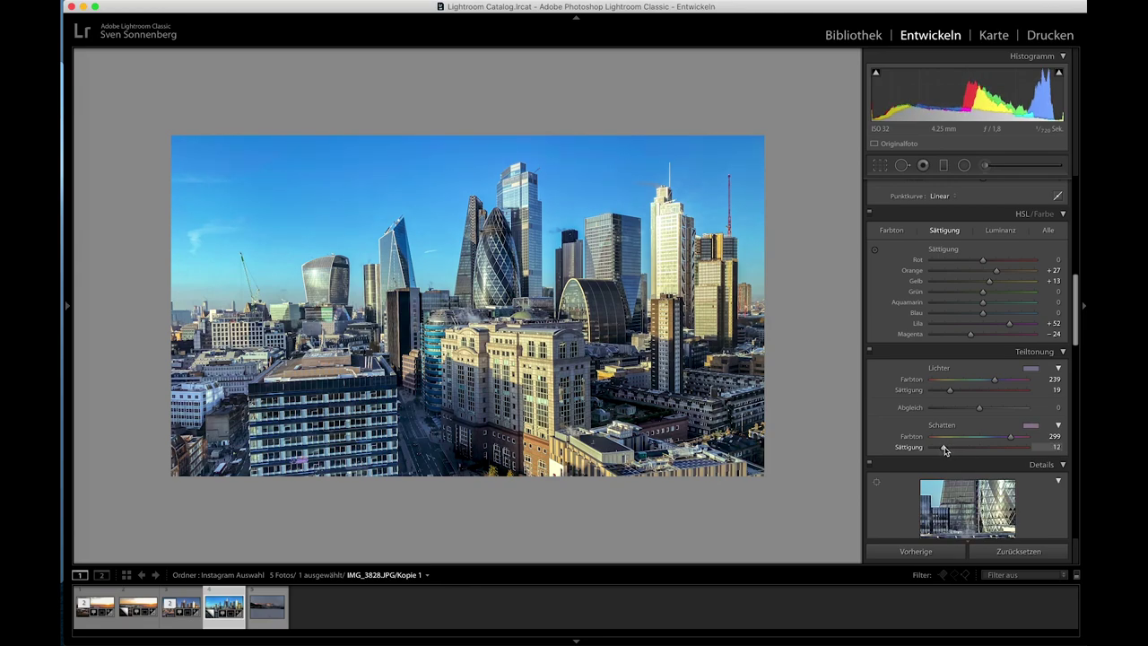
pyautogui.moveTo(944, 450); pyautogui.dragTo(941, 450)
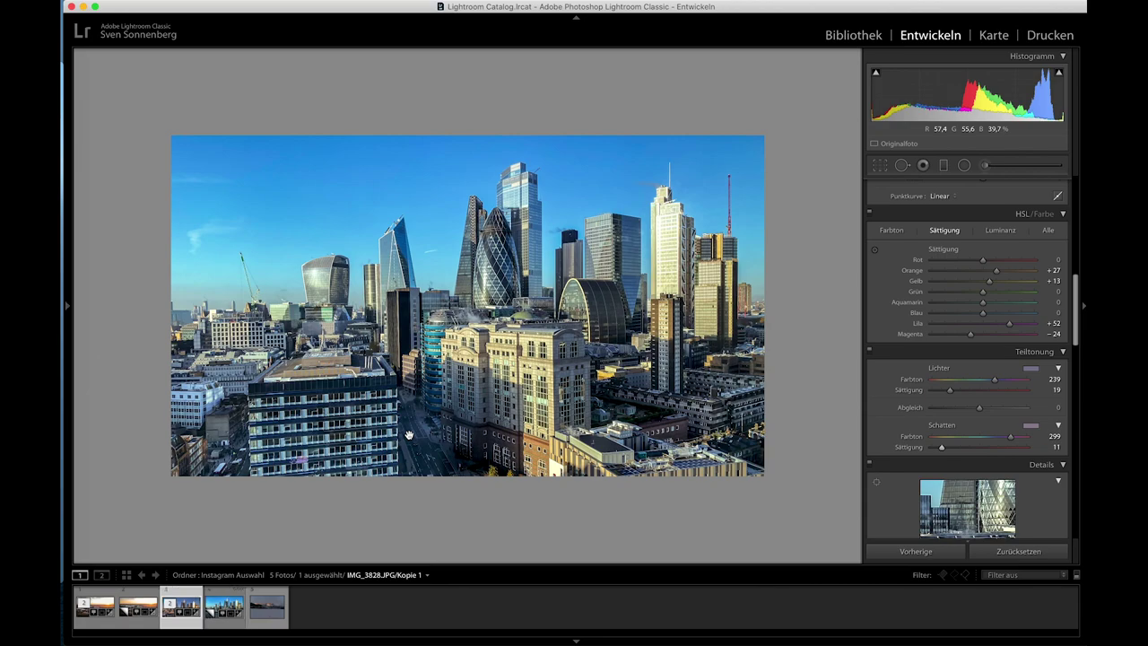
pyautogui.press('Left')
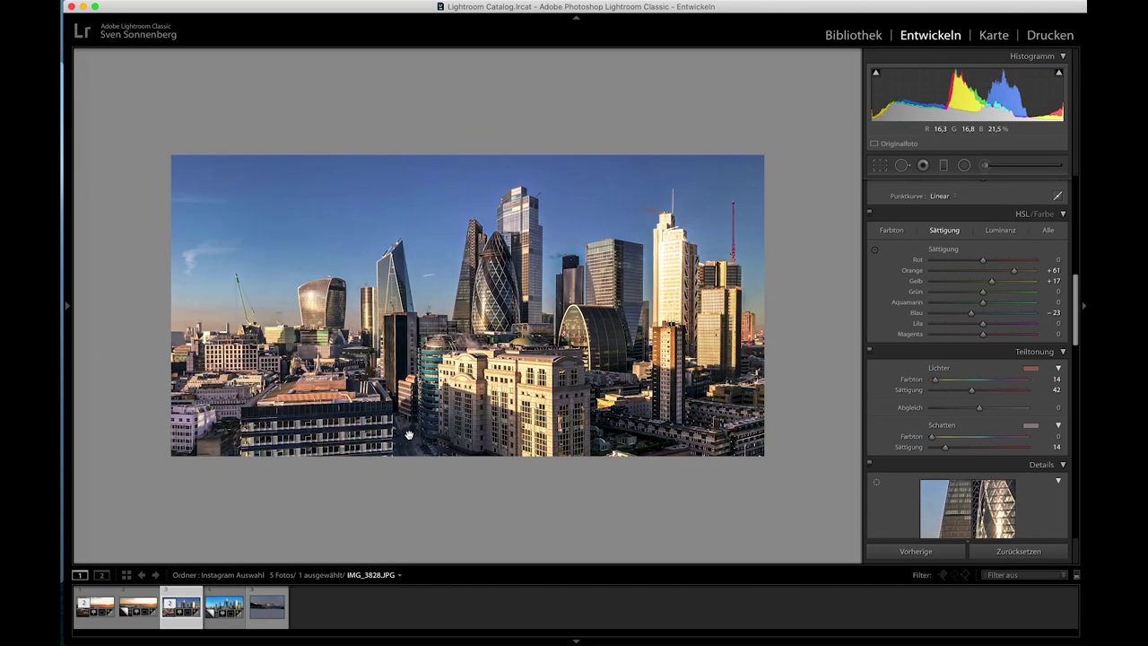
pyautogui.press('Right')
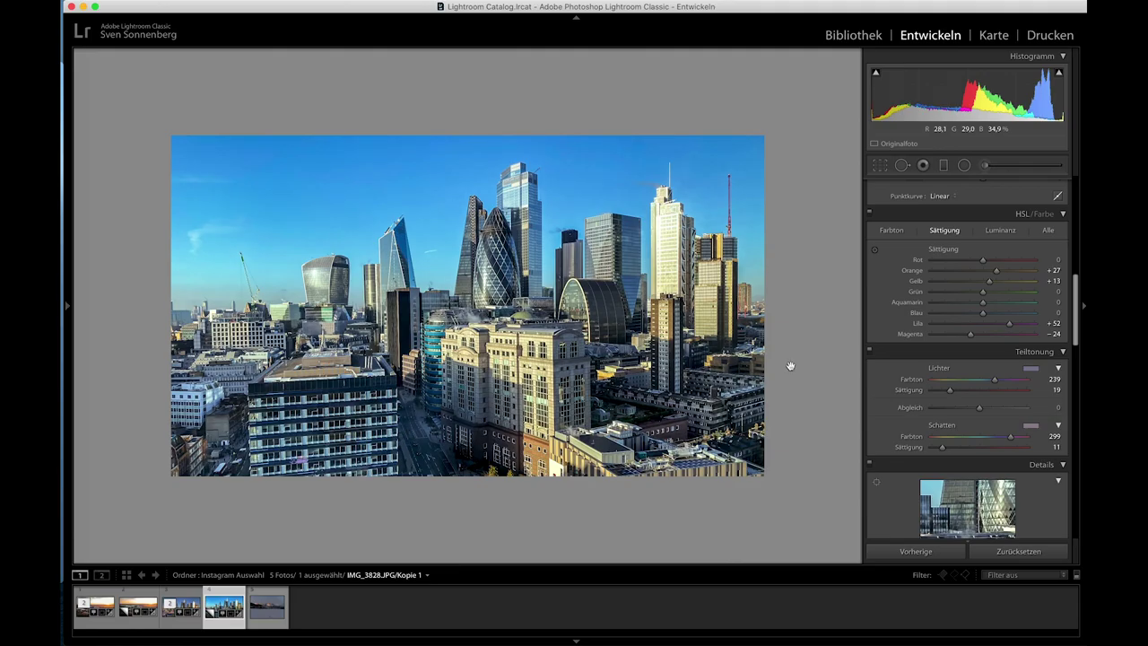
# Back in the full Lightroom window, warm the temperature to +36.
pyautogui.hotkey('ctrl', 'Up')
pyautogui.click(899, 442)
pyautogui.scroll(3, 918, 368)
pyautogui.scroll(-1, 919, 368)
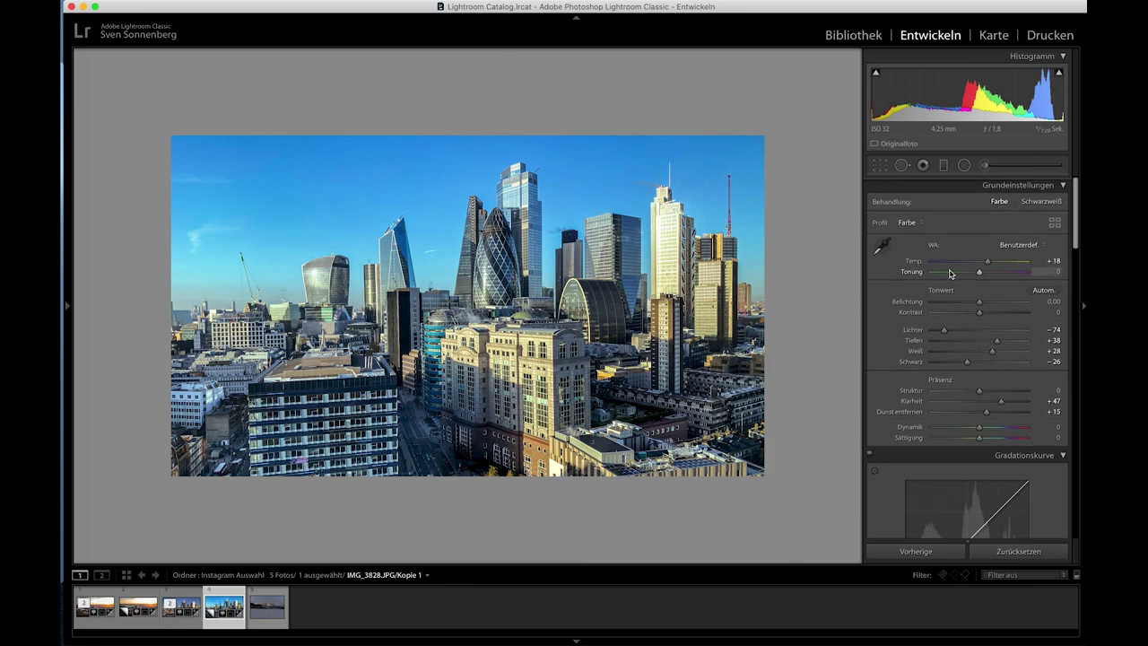
pyautogui.moveTo(991, 263); pyautogui.dragTo(996, 264)
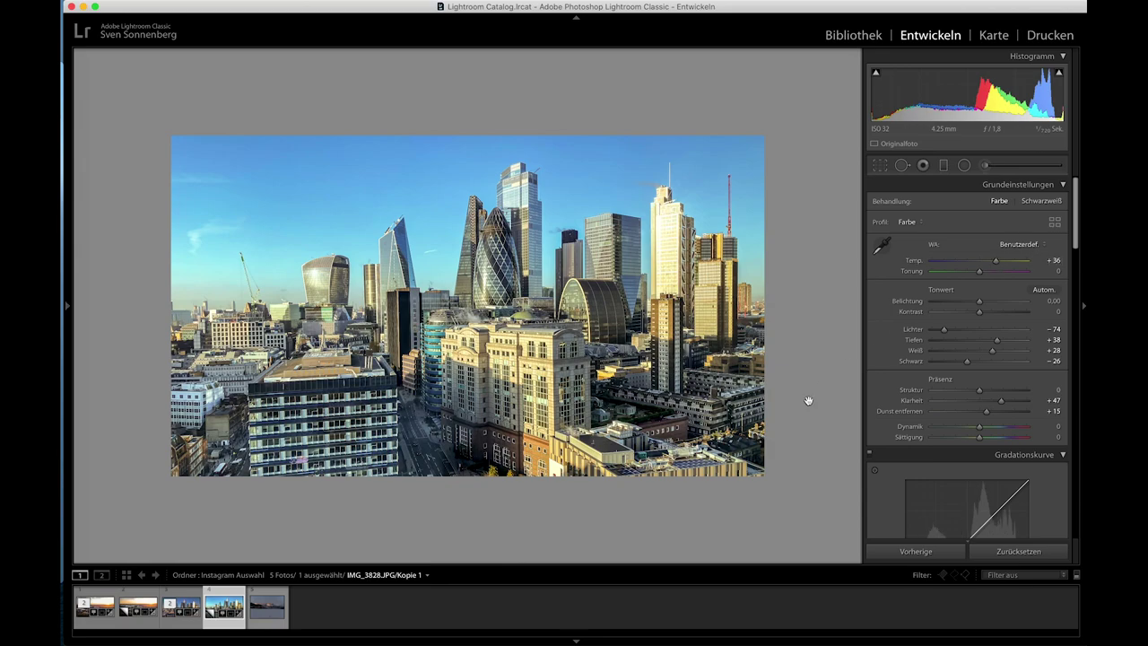
# Set Temp to +30 and Highlights to −100 after zooming in on the pale tower.
pyautogui.moveTo(994, 265); pyautogui.dragTo(993, 266)
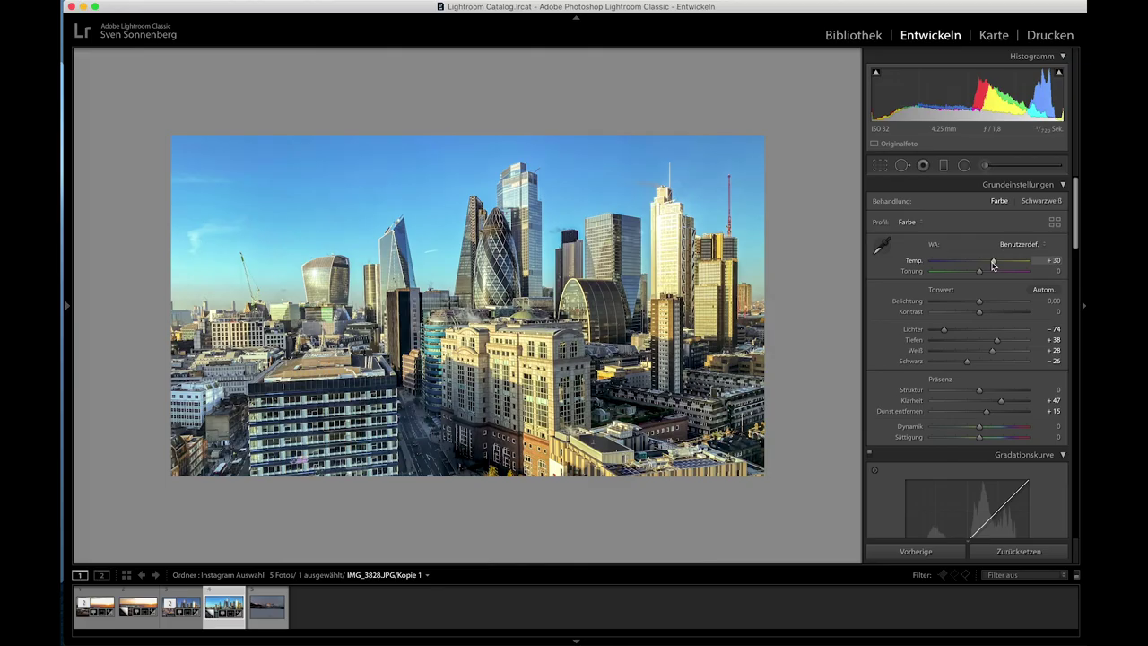
pyautogui.click(668, 235)
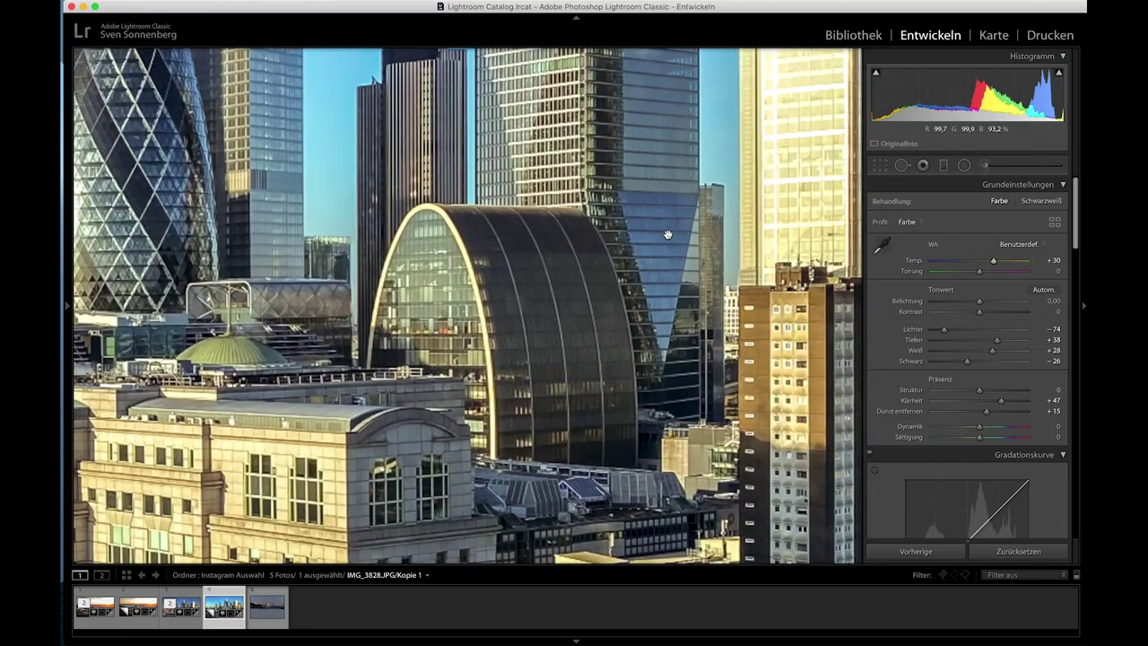
pyautogui.moveTo(668, 235); pyautogui.dragTo(577, 167)
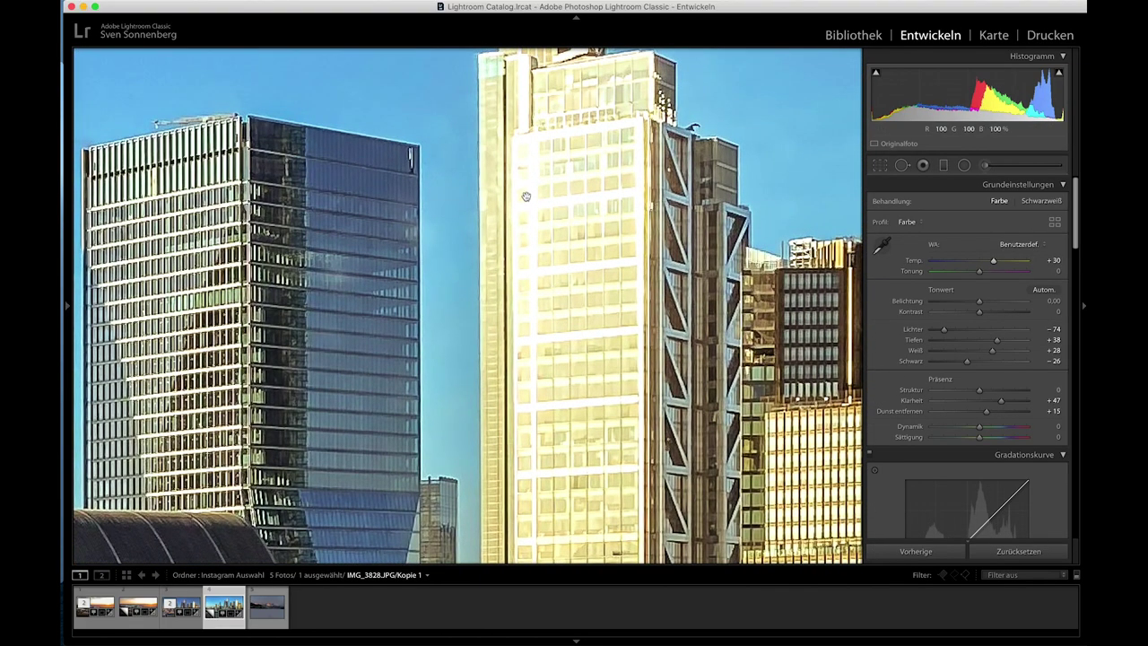
pyautogui.moveTo(944, 329); pyautogui.dragTo(929, 329)
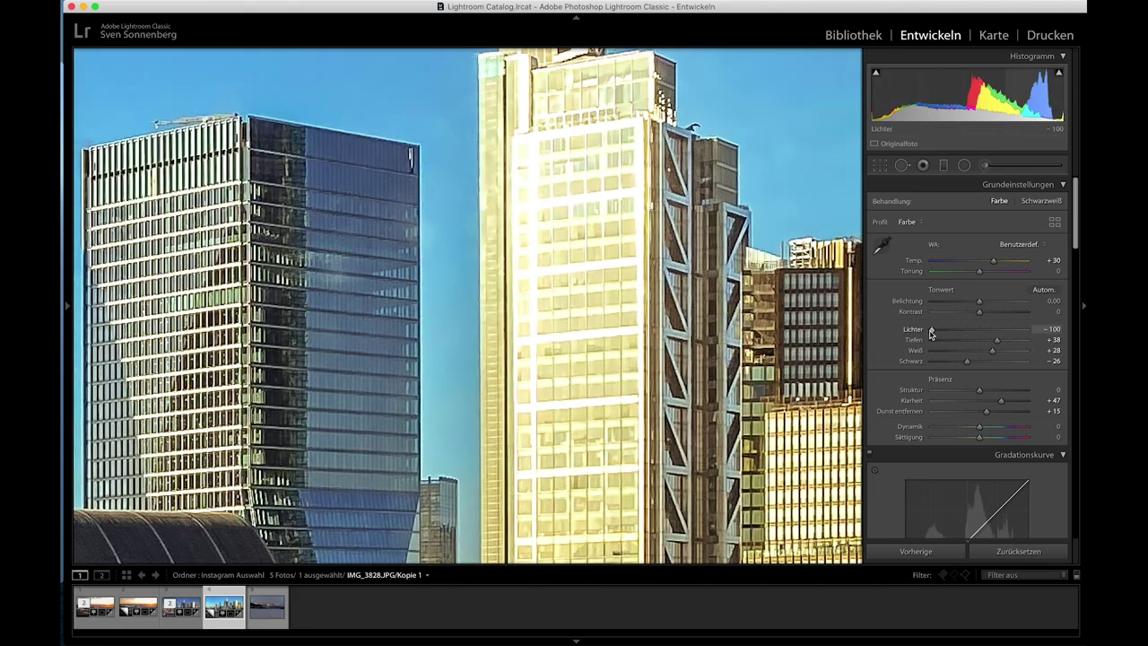
pyautogui.click(516, 344)
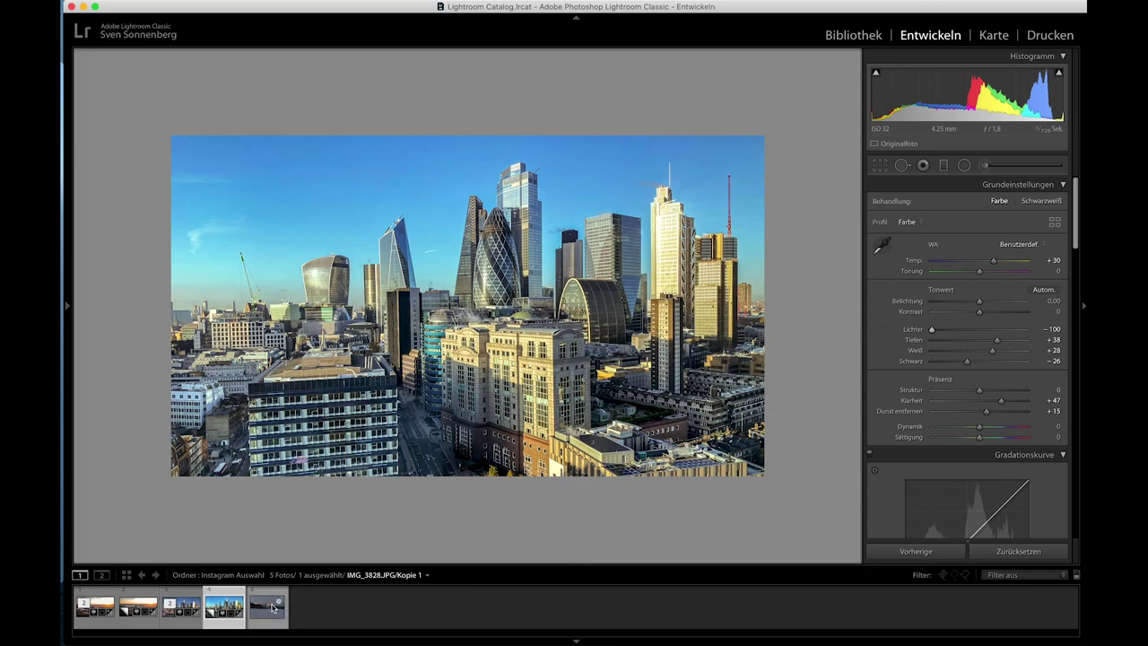
pyautogui.moveTo(267, 607)
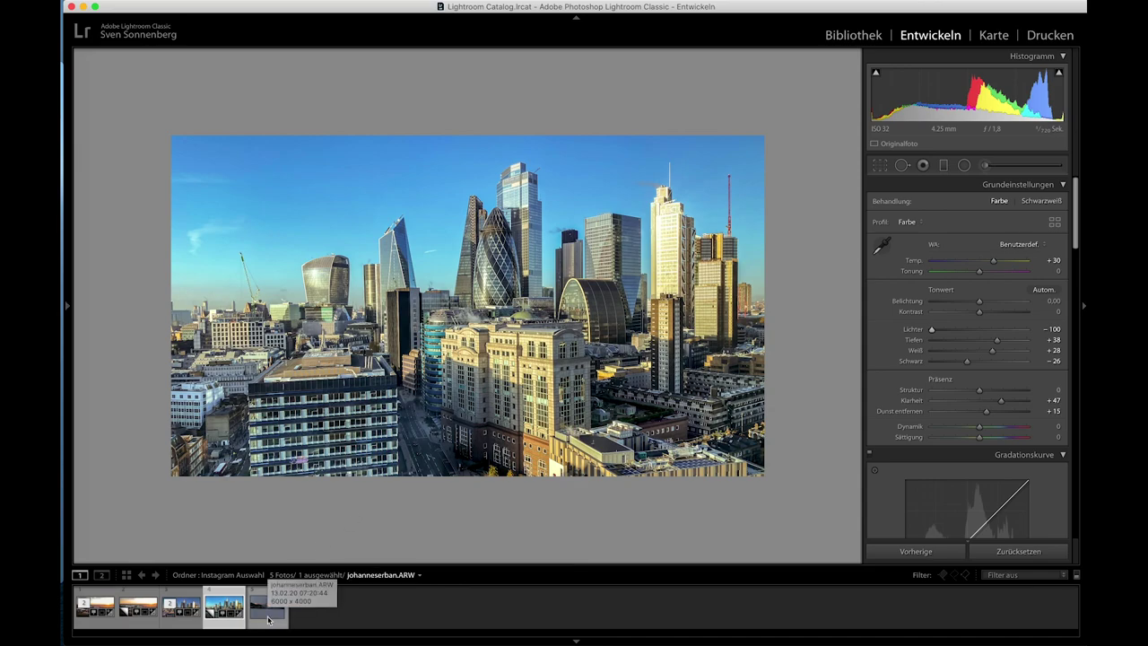
pyautogui.click(268, 619)
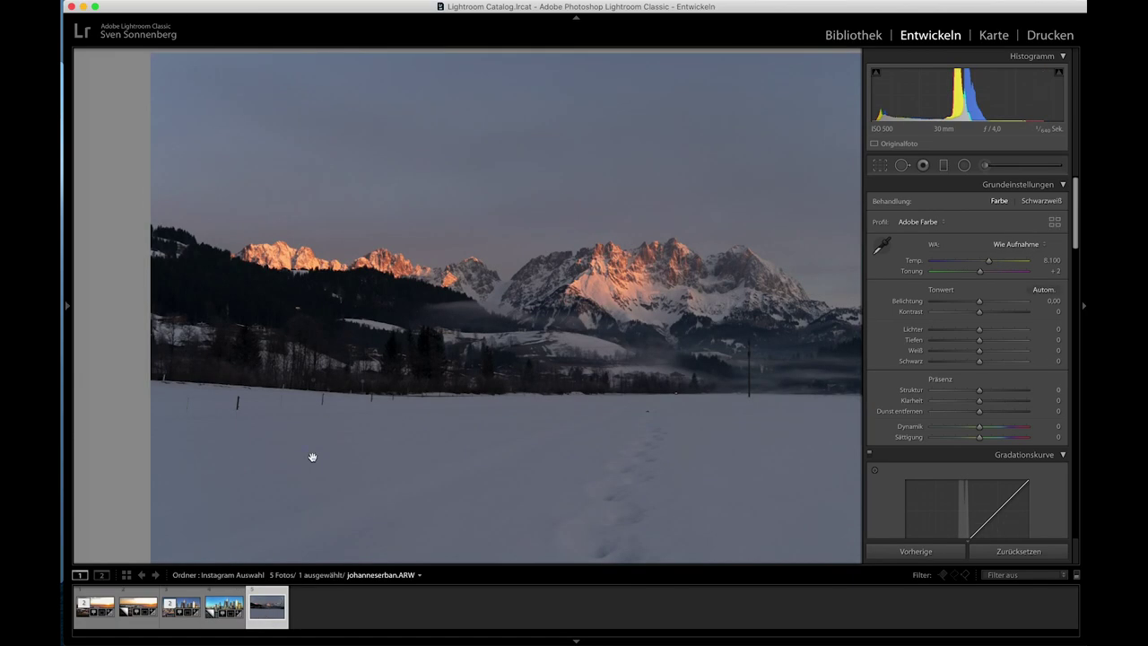
# Zoom in on the snowy mountain photo's sunlit peaks, then back out to the whole image.
pyautogui.click(683, 321)
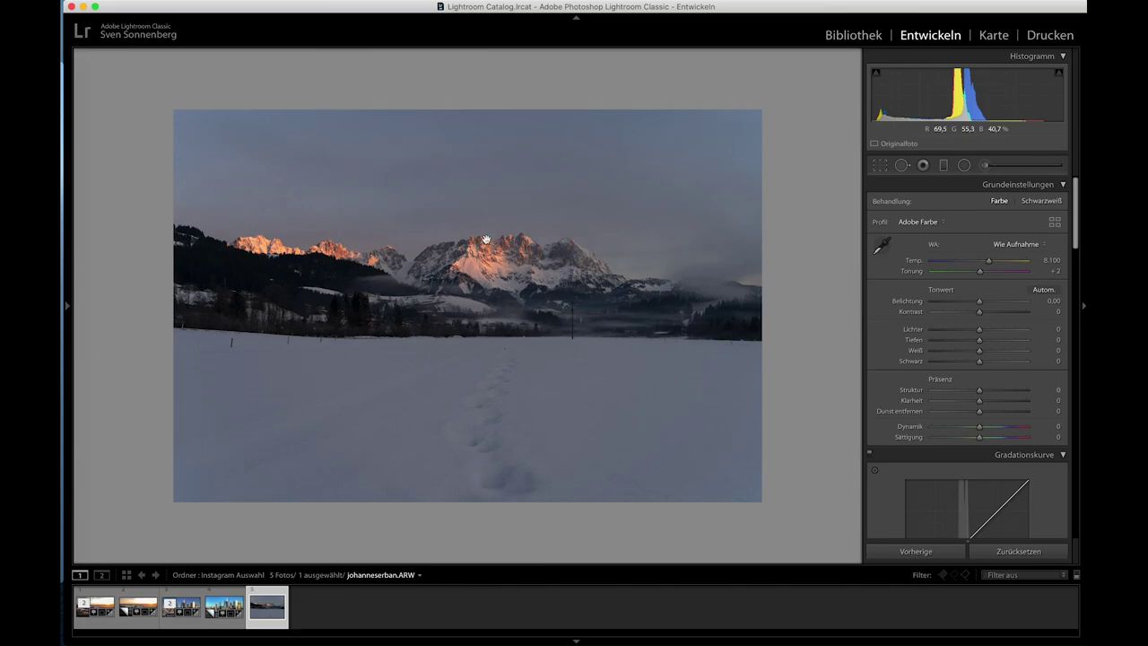
pyautogui.click(555, 280)
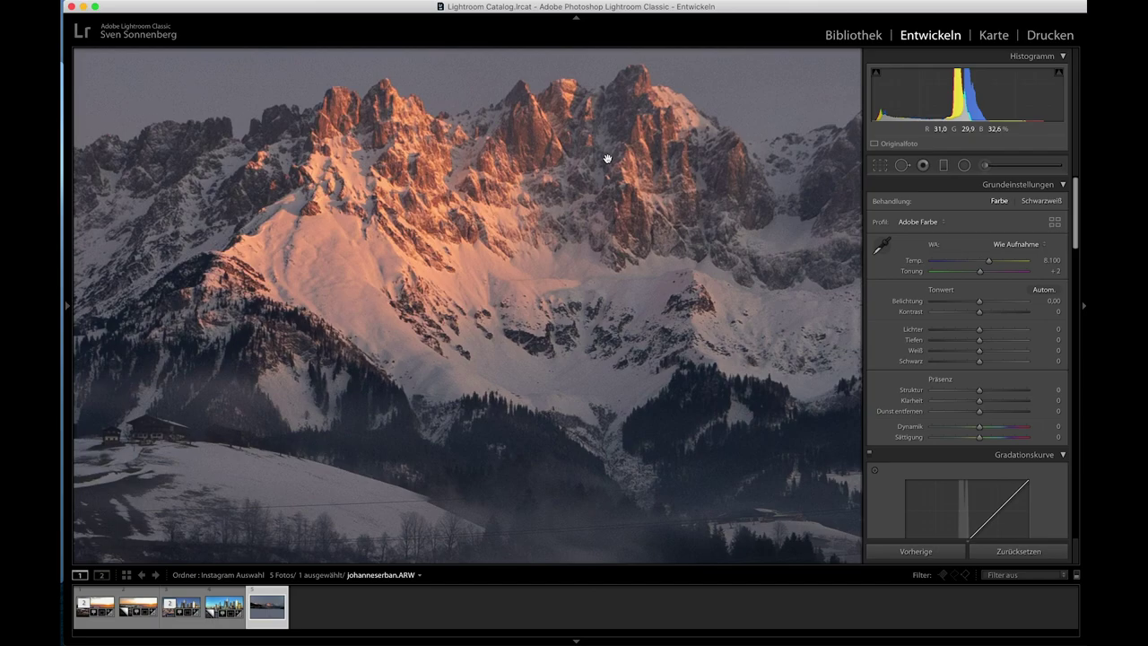
pyautogui.click(608, 158)
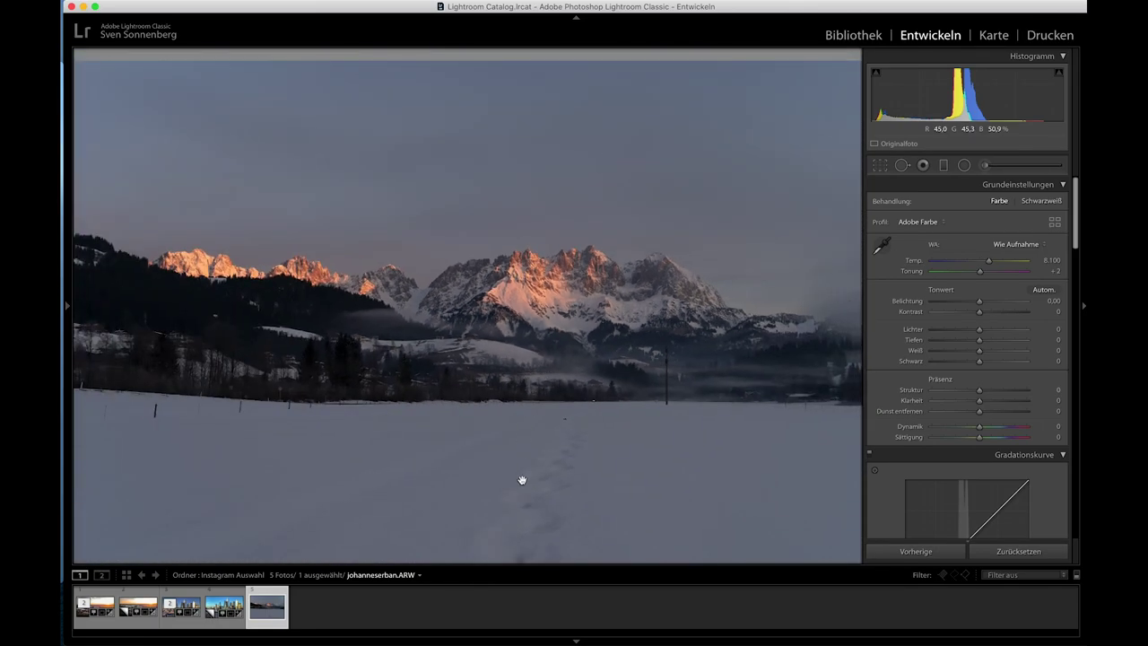
pyautogui.press('super+minus')
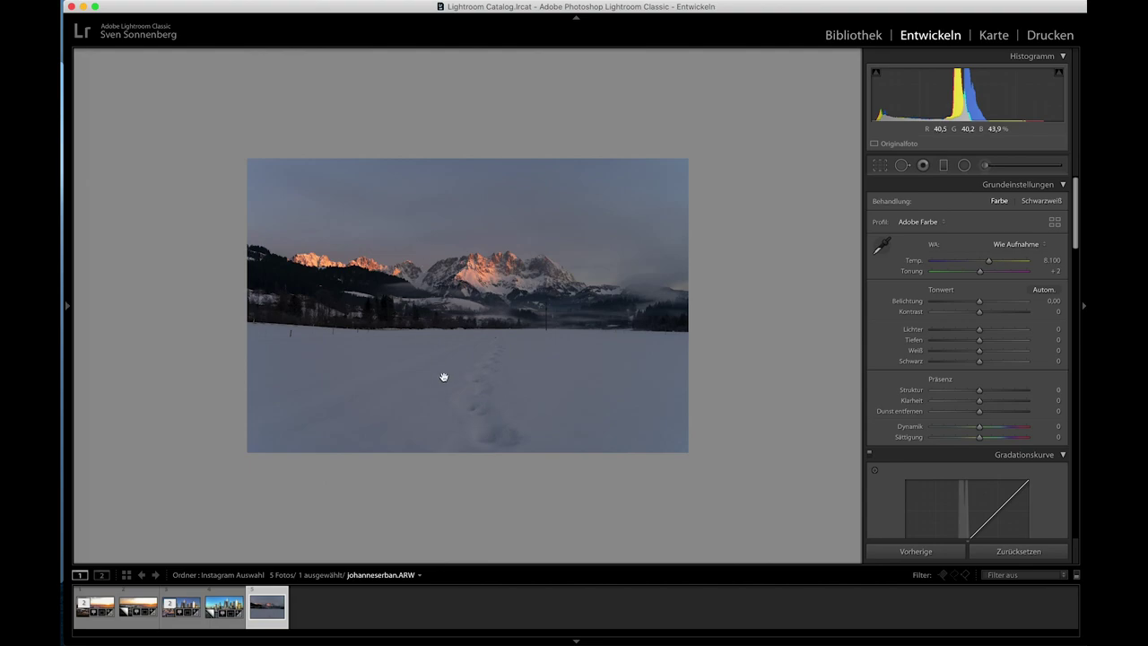
pyautogui.press('super+plus')
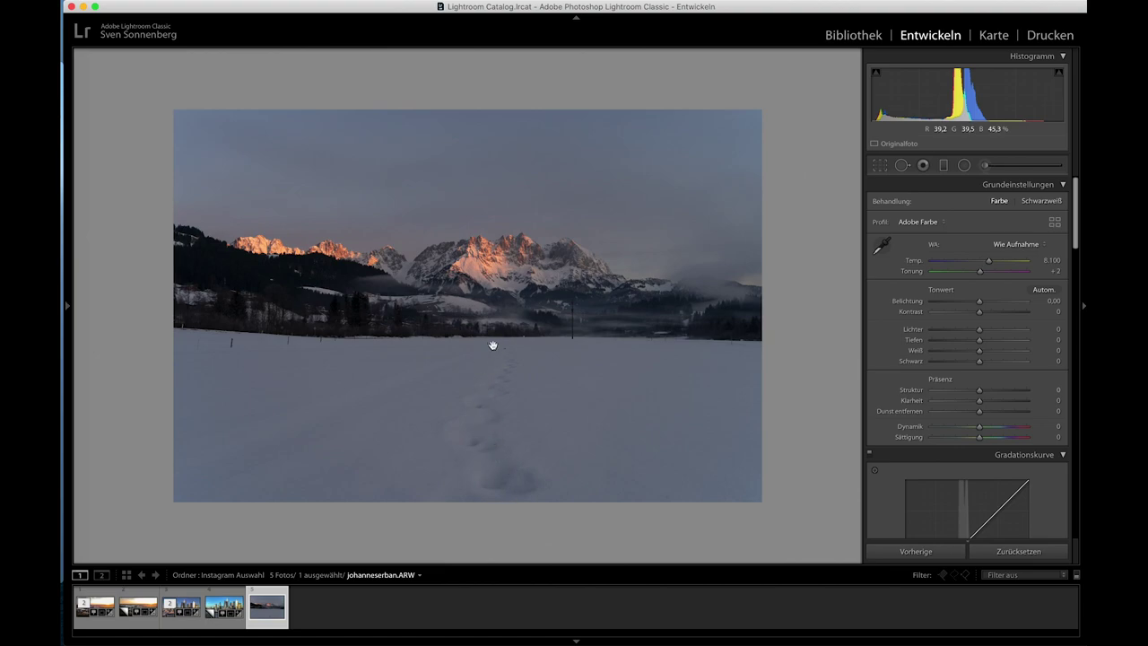
# Magnify the snow footprints up close, then return to the whole landscape.
pyautogui.click(501, 399)
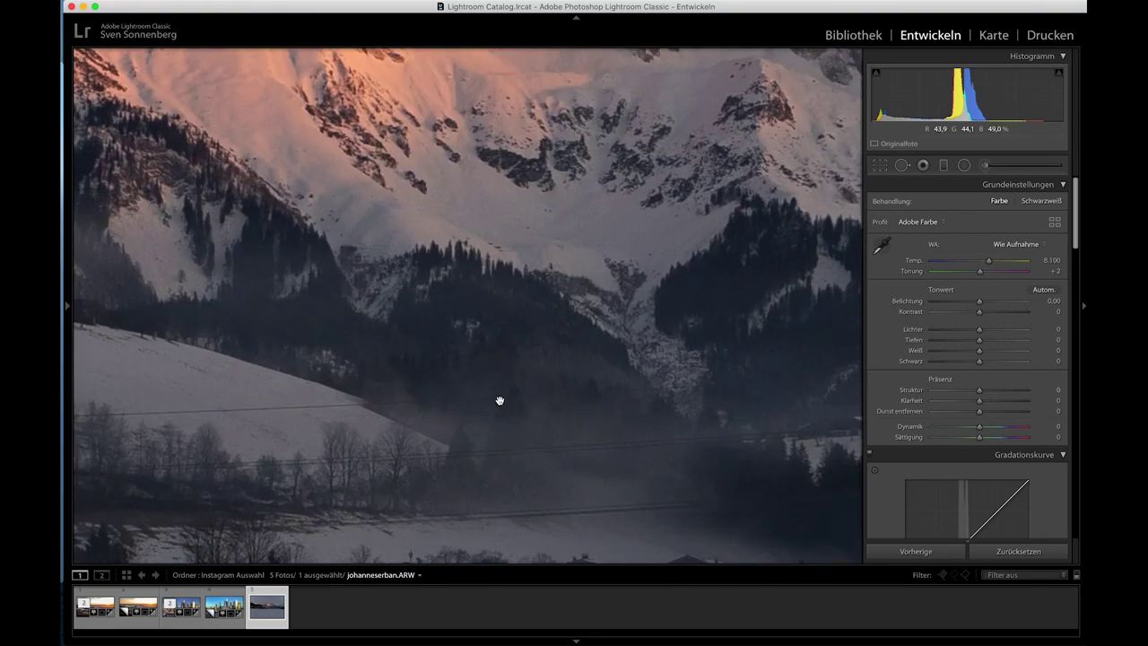
pyautogui.press('super+equal')
pyautogui.scroll(-5, 510, 373)
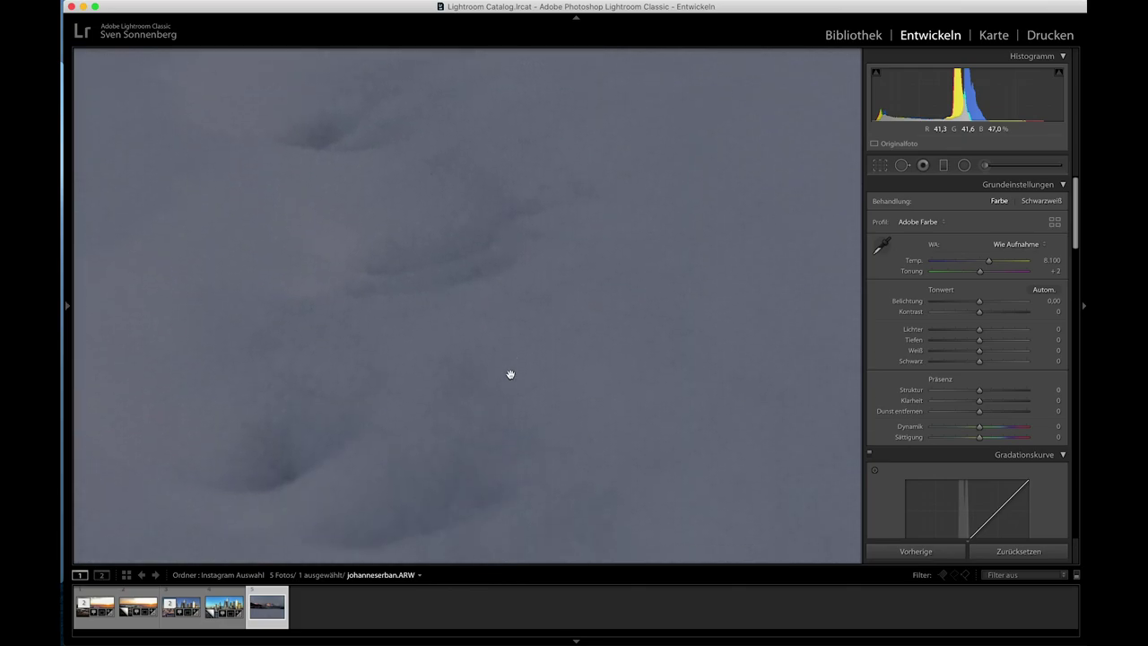
pyautogui.click(480, 345)
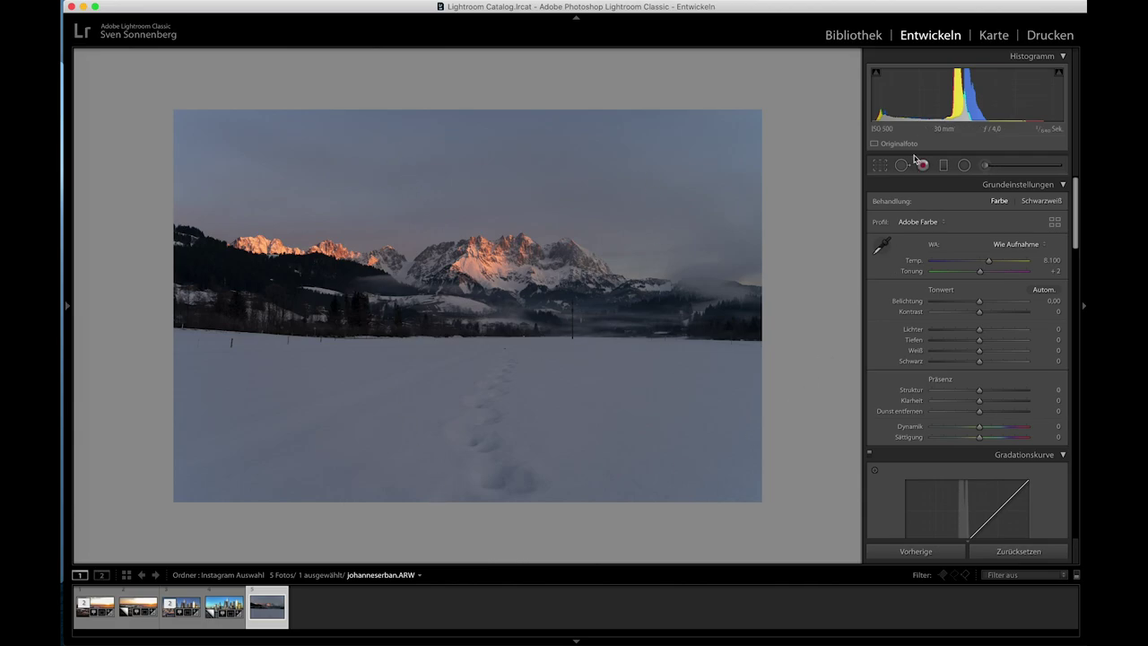
pyautogui.click(880, 165)
# Try a locked 4 x 5 crop ratio and position the photo inside it.
pyautogui.click(1023, 204)
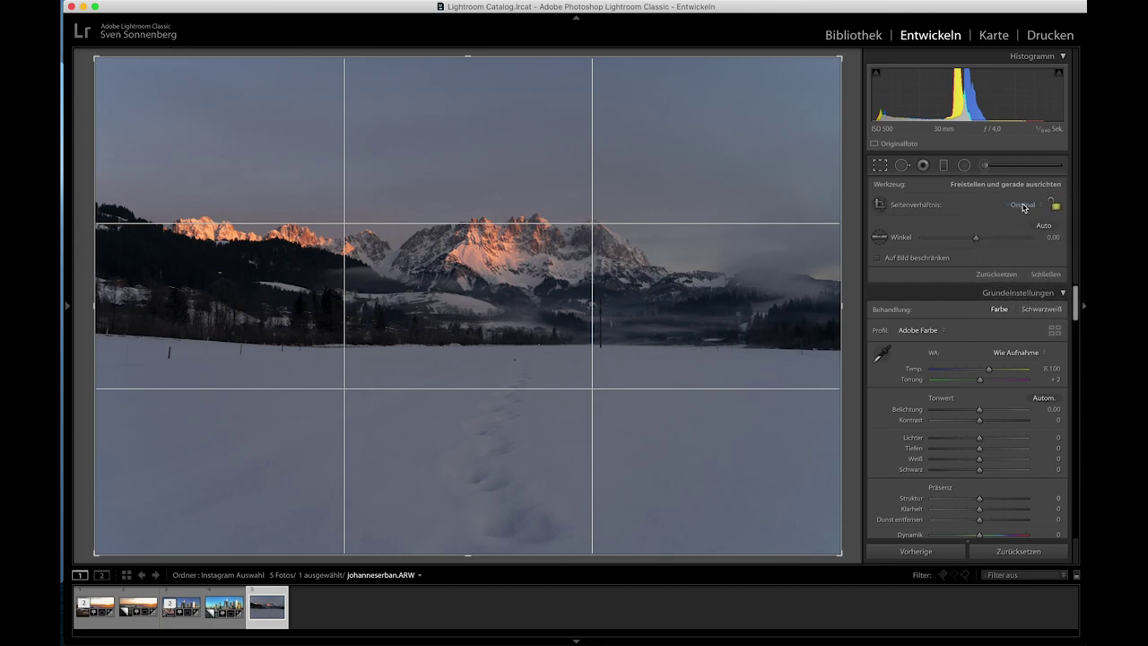
pyautogui.click(1024, 205)
pyautogui.click(1023, 205)
pyautogui.click(1020, 206)
pyautogui.click(1019, 239)
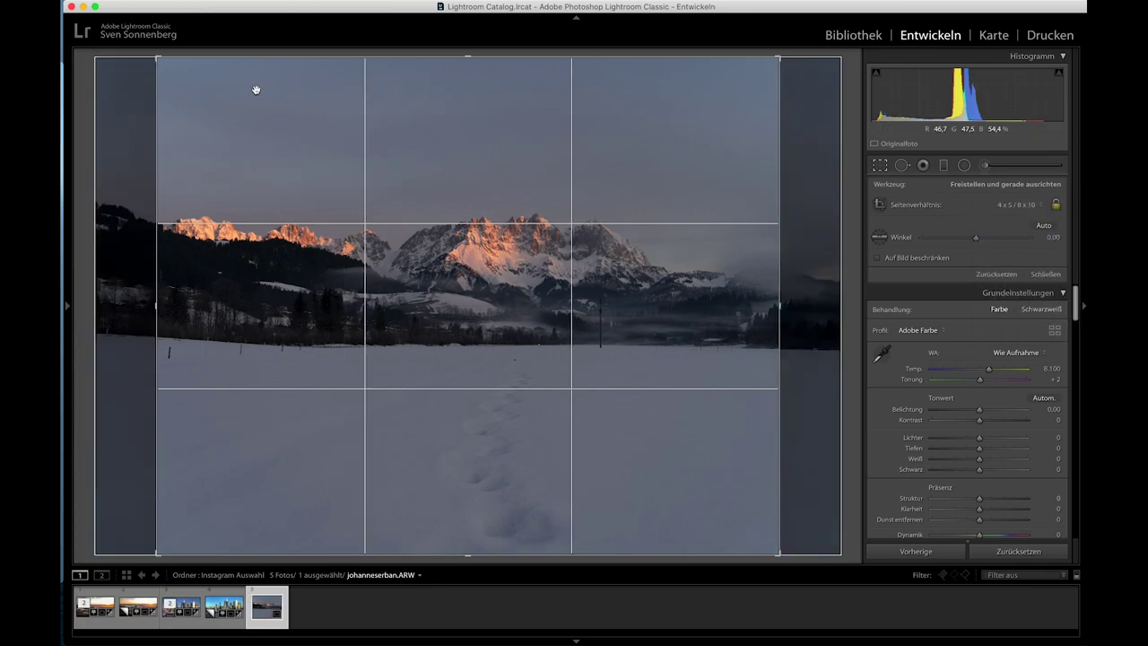
pyautogui.moveTo(155, 52); pyautogui.dragTo(218, 46)
pyautogui.moveTo(489, 316)
pyautogui.mouseDown()
pyautogui.moveTo(563, 315)
pyautogui.moveTo(550, 316)
pyautogui.mouseUp()
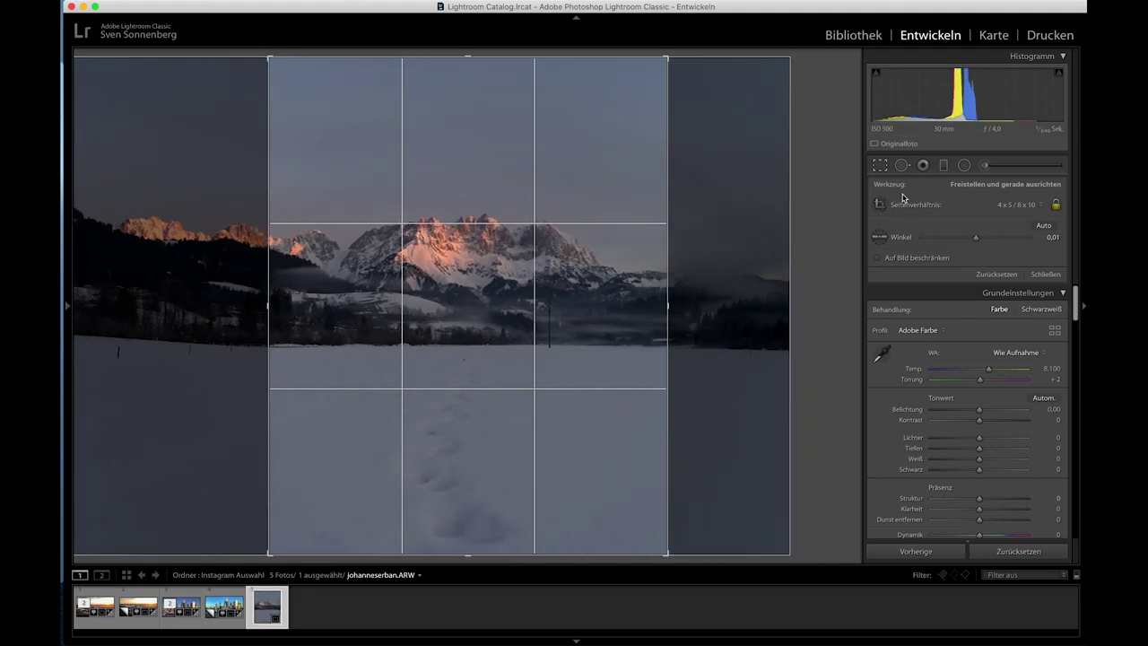
# Switch to a landscape 16:9 crop, widen it freely to a wide strip, and apply it.
pyautogui.click(1042, 200)
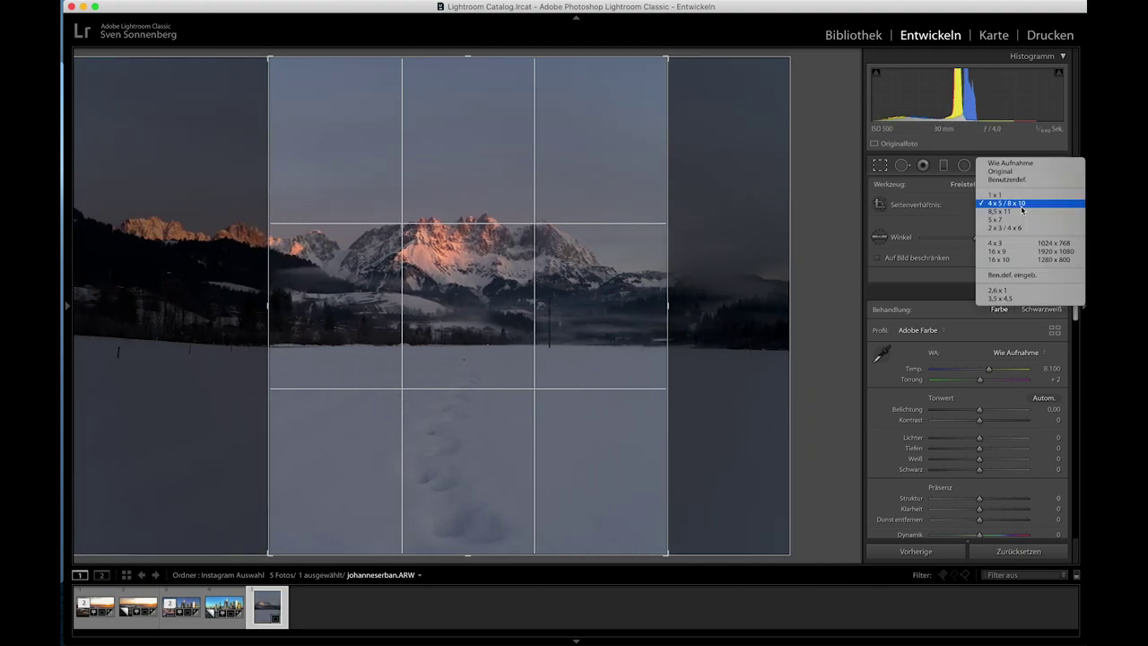
pyautogui.click(1020, 253)
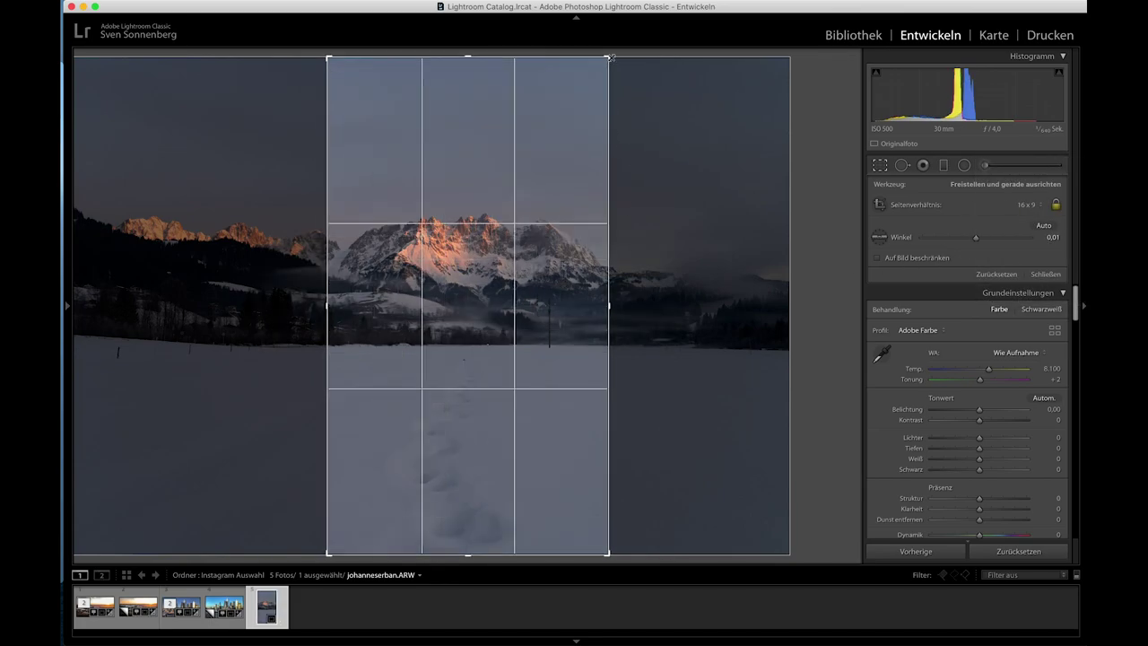
pyautogui.moveTo(609, 60); pyautogui.dragTo(580, 97)
pyautogui.press('x')
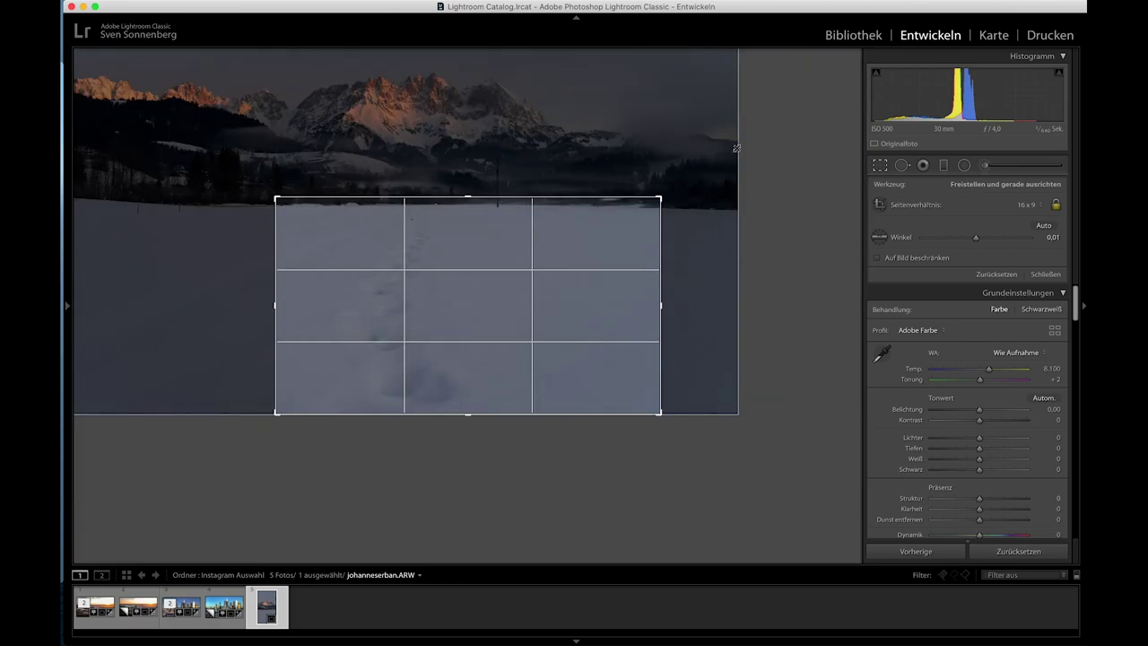
pyautogui.moveTo(296, 205); pyautogui.dragTo(550, 392)
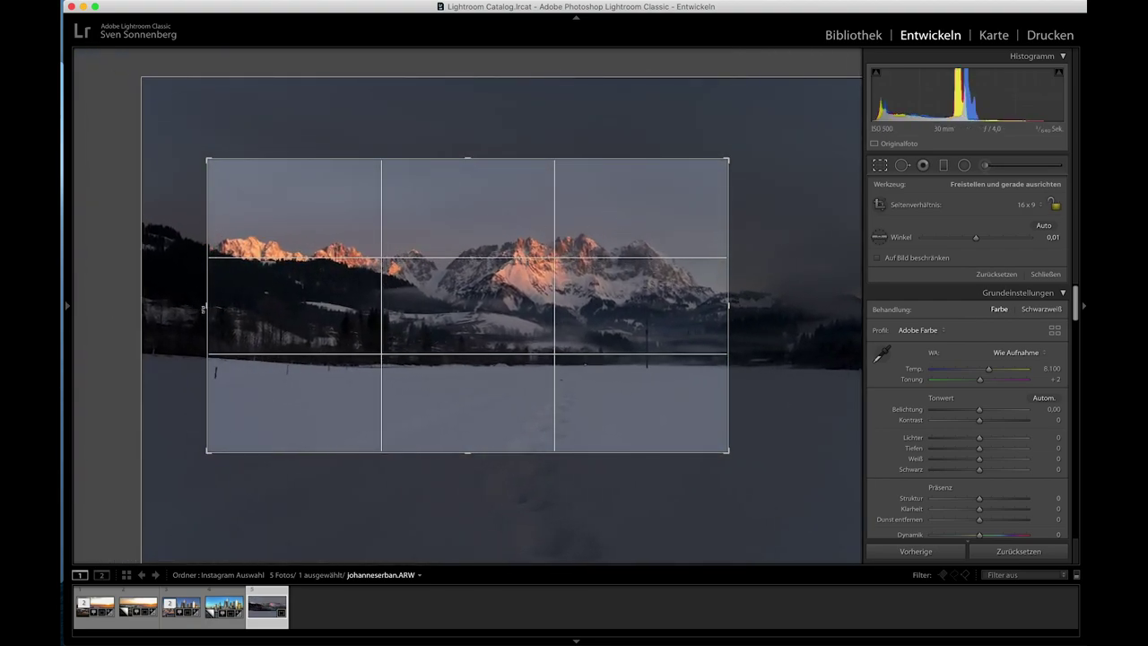
pyautogui.moveTo(204, 309); pyautogui.dragTo(115, 287)
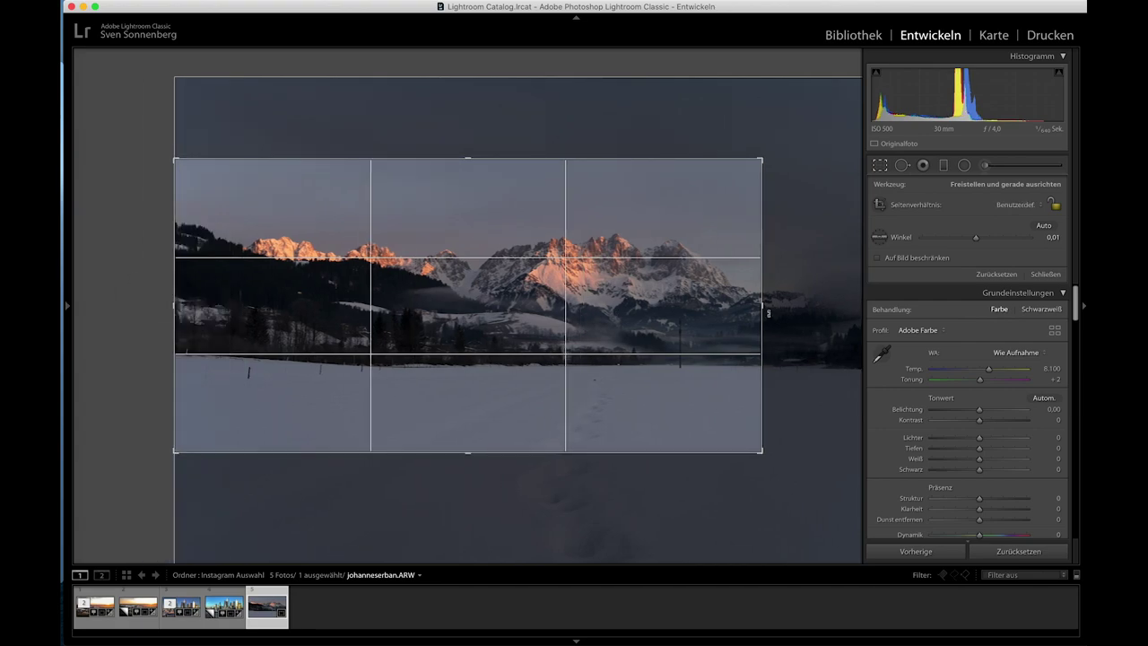
pyautogui.moveTo(764, 306); pyautogui.dragTo(857, 306)
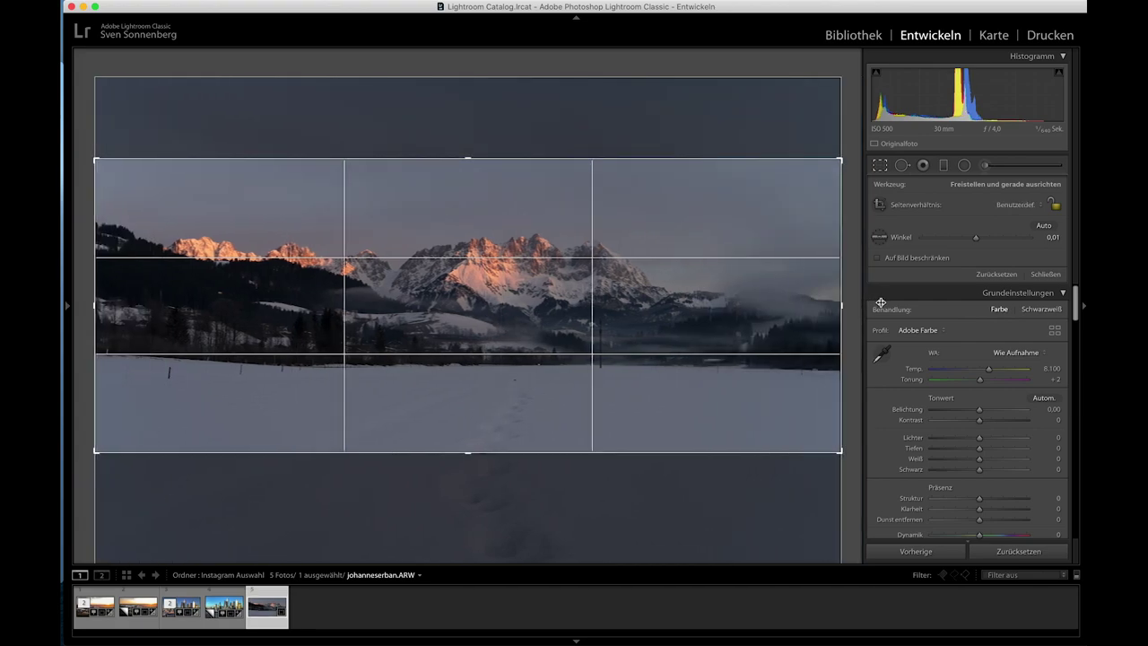
pyautogui.moveTo(541, 305); pyautogui.dragTo(505, 305)
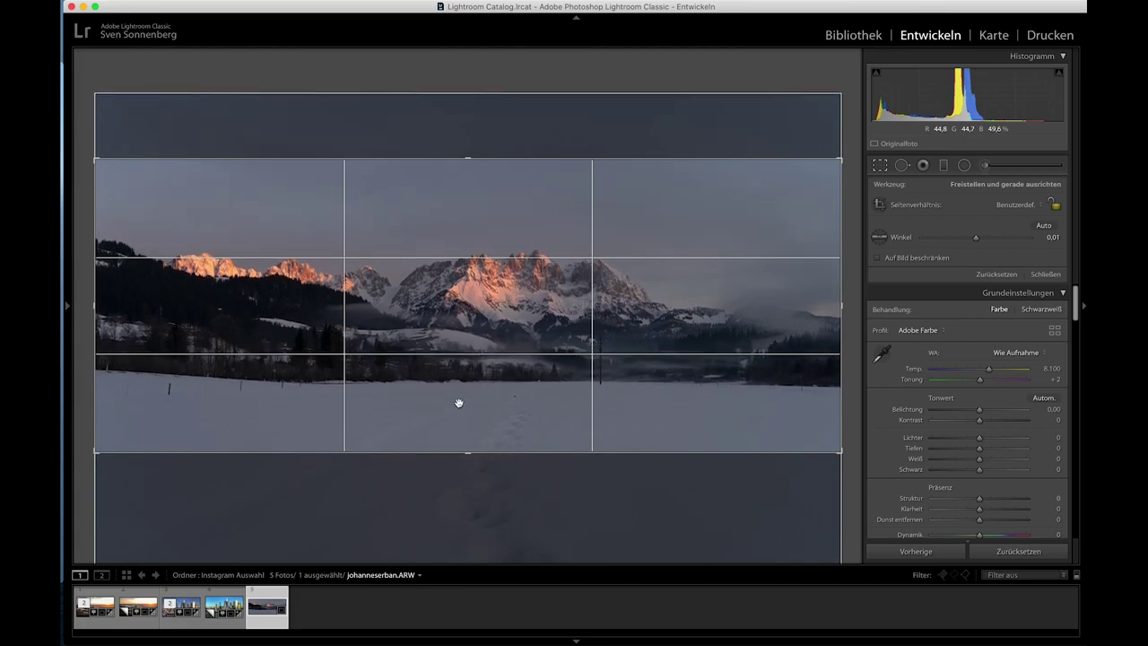
pyautogui.press('Return')
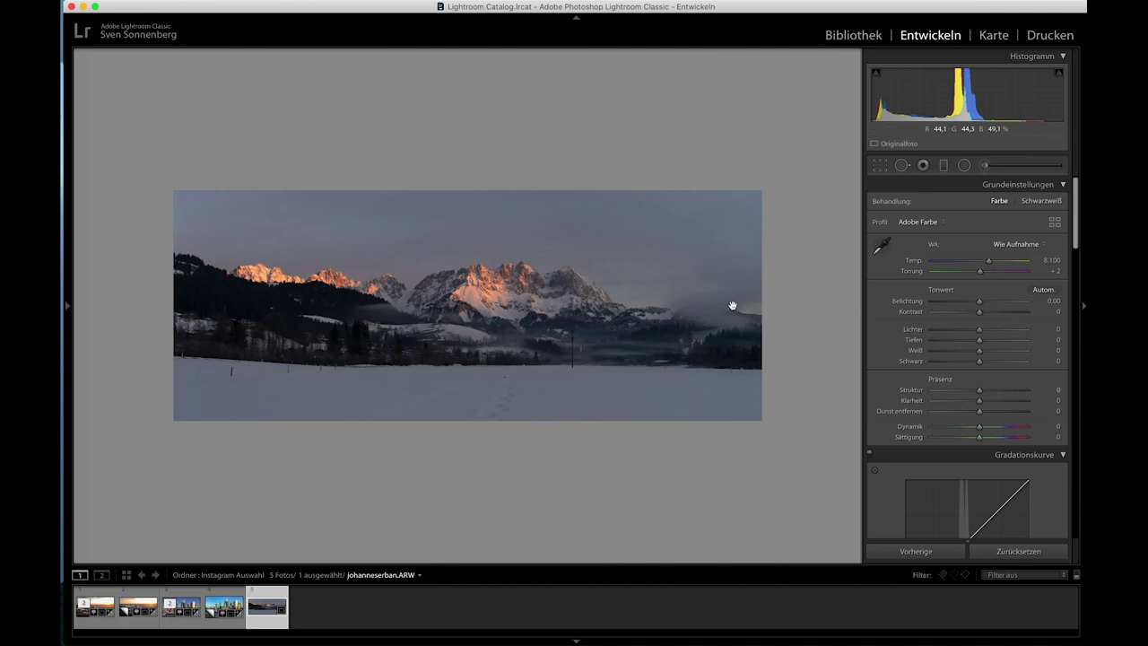
# Trim a little more off the crop's left side and reapply.
pyautogui.click(880, 165)
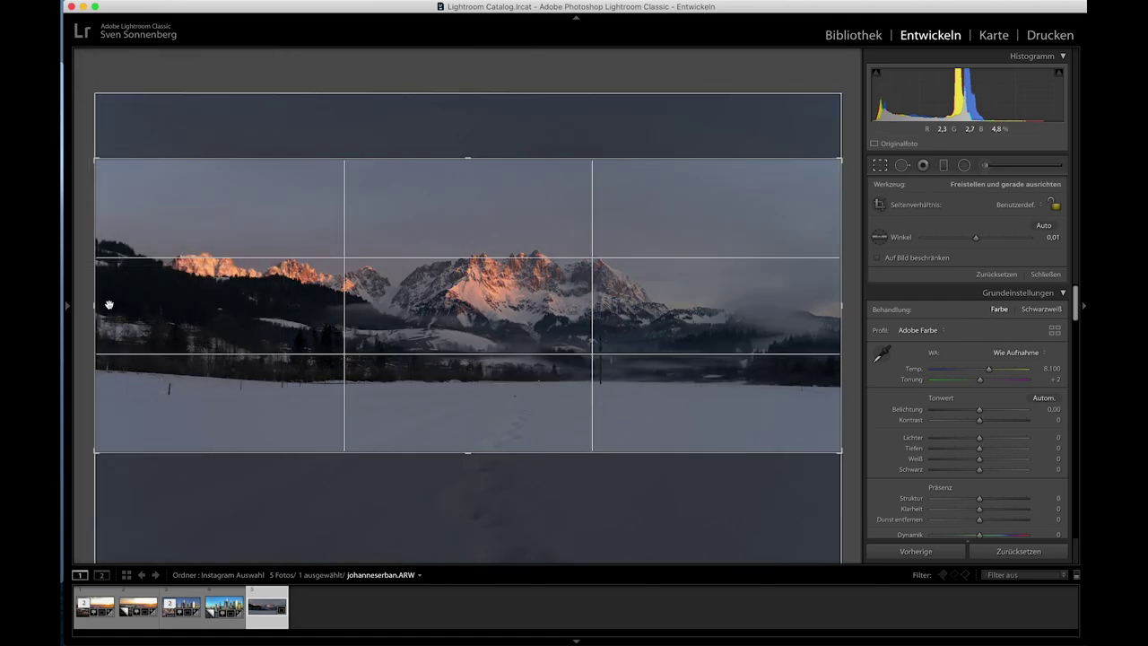
pyautogui.moveTo(110, 305); pyautogui.dragTo(111, 306)
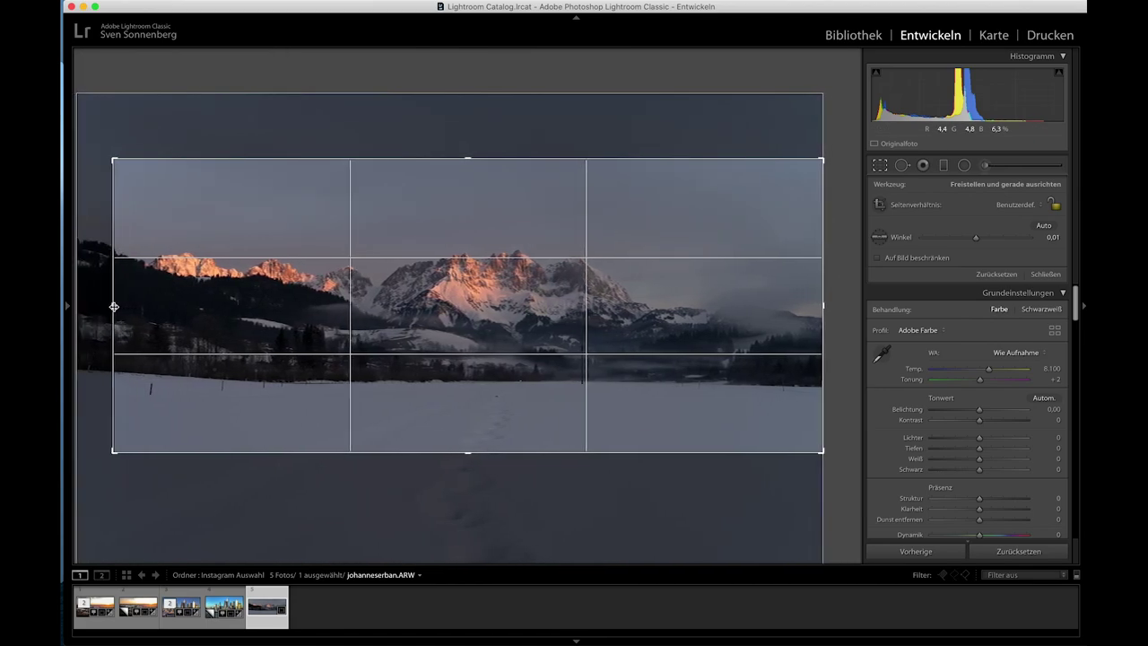
pyautogui.press('Return')
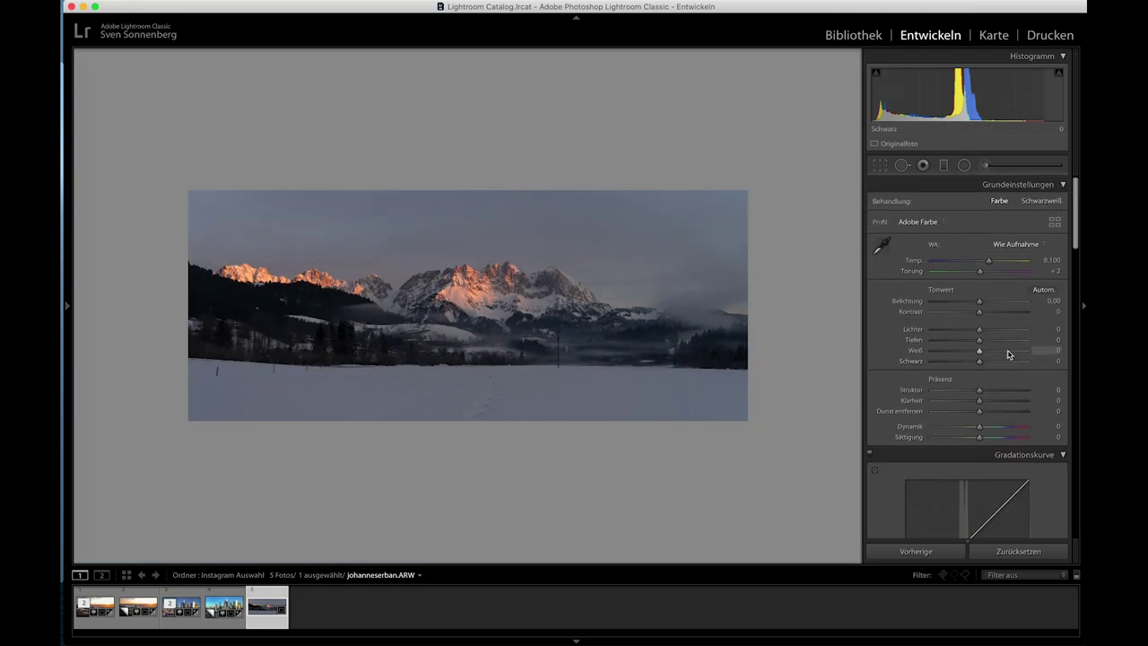
# Set exposure +1.10, whites +30, highlights −82 and shadows +63, checking the peaks zoomed in.
pyautogui.moveTo(979, 300); pyautogui.dragTo(992, 303)
pyautogui.moveTo(980, 350); pyautogui.dragTo(993, 352)
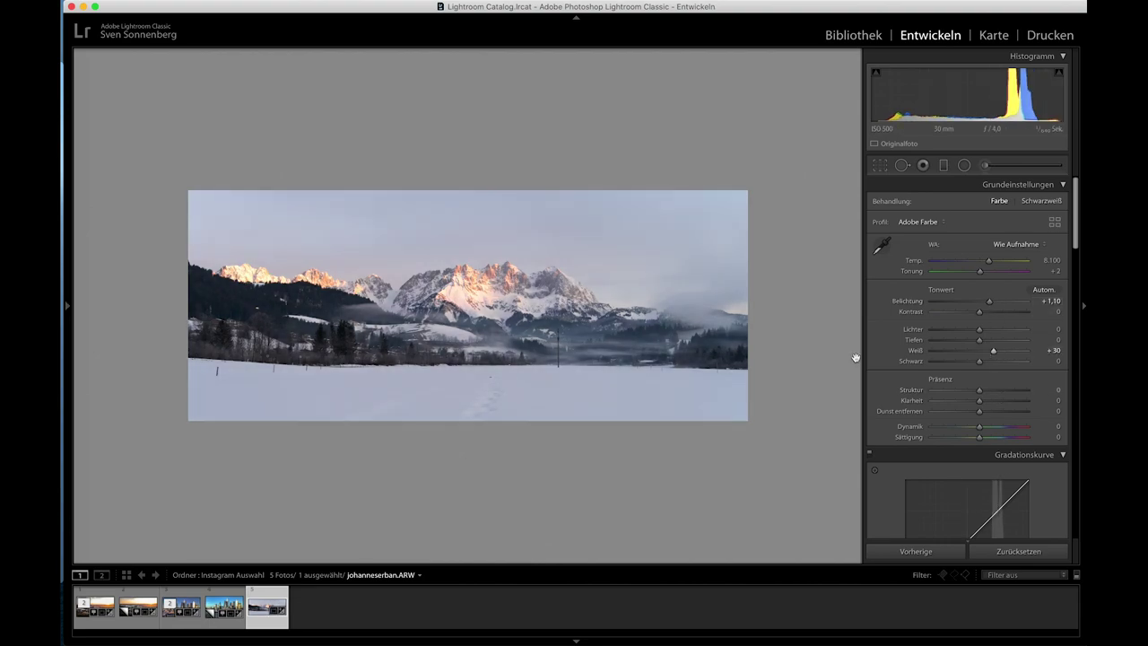
pyautogui.click(548, 315)
pyautogui.scroll(1, 544, 310)
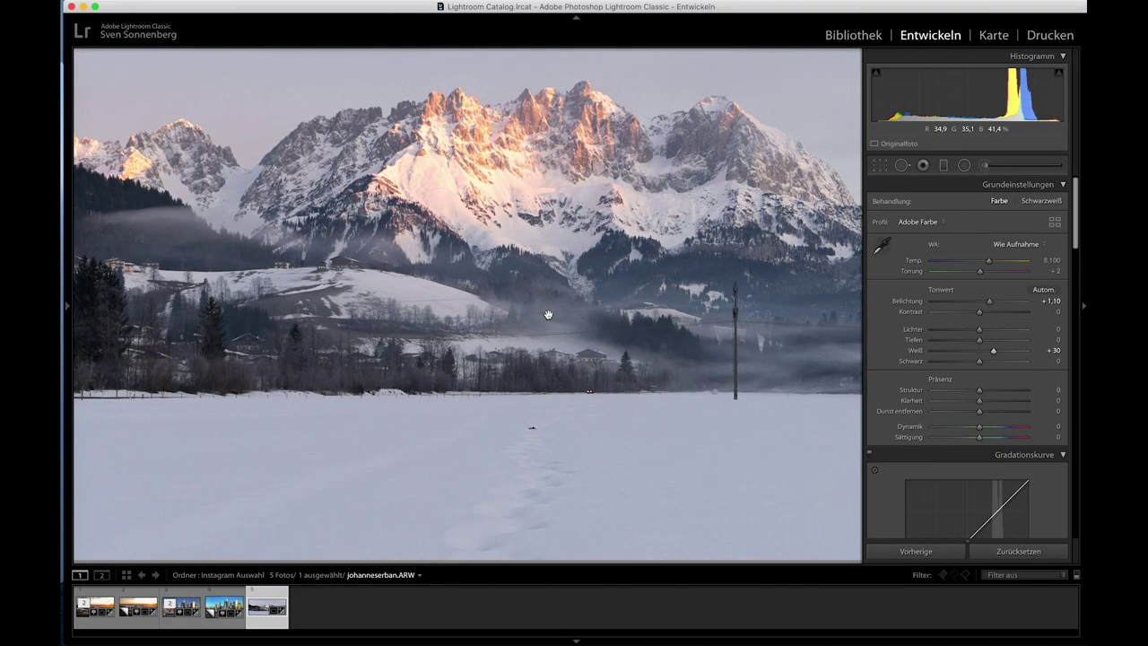
pyautogui.scroll(4, 523, 192)
pyautogui.click(504, 313)
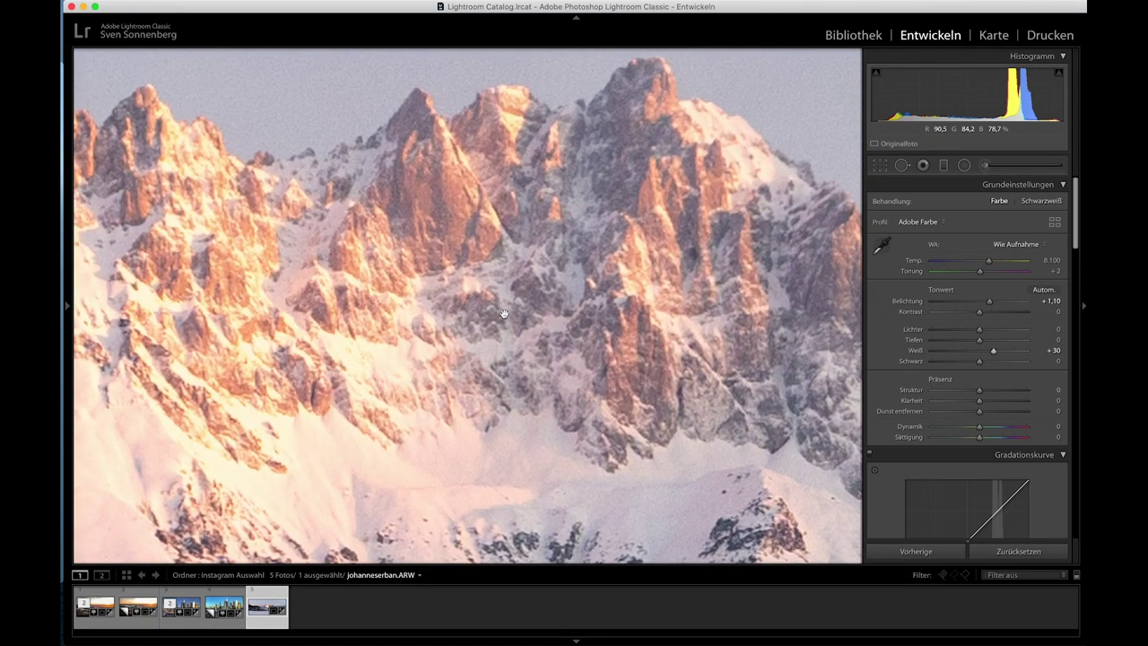
pyautogui.click(383, 308)
pyautogui.moveTo(980, 340)
pyautogui.mouseDown()
pyautogui.moveTo(1009, 340)
pyautogui.moveTo(945, 331)
pyautogui.mouseUp()
pyautogui.click(611, 342)
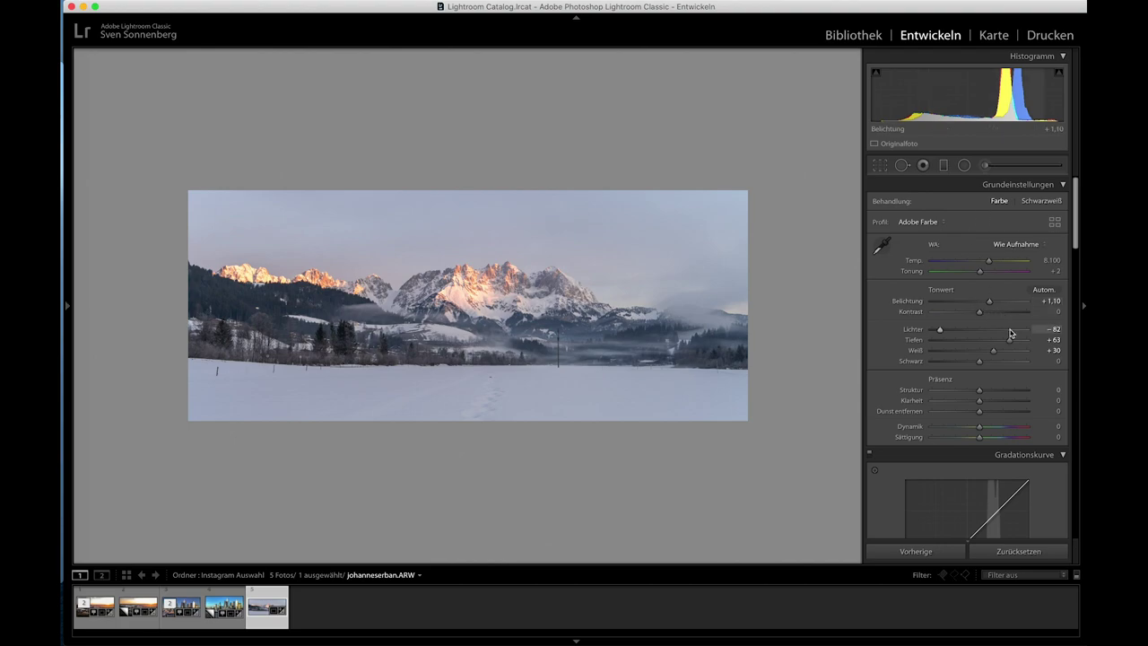
# Set clarity to +56, dehaze to +25 and blacks to −25.
pyautogui.moveTo(993, 400); pyautogui.dragTo(998, 403)
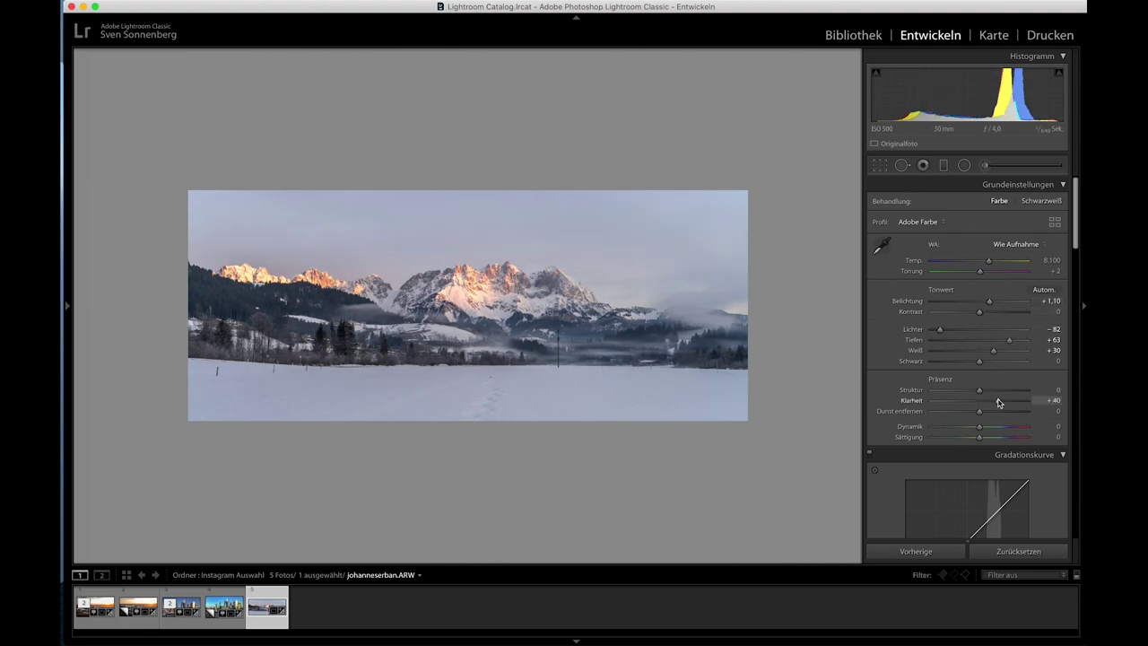
pyautogui.moveTo(979, 361); pyautogui.dragTo(964, 362)
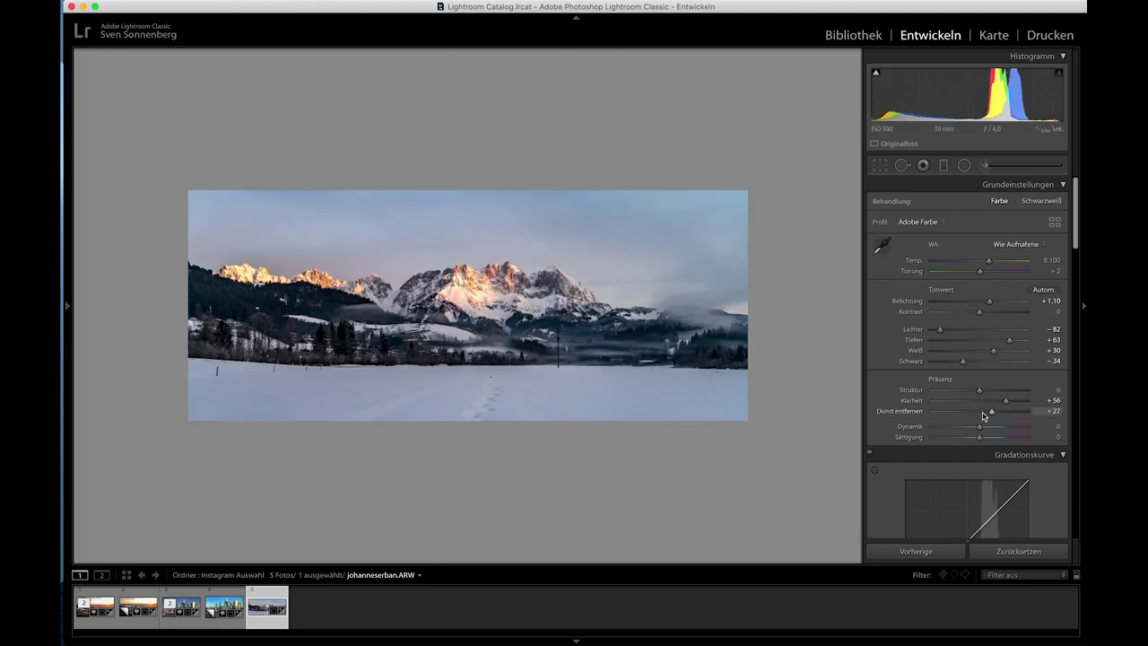
pyautogui.moveTo(979, 411); pyautogui.dragTo(992, 411)
pyautogui.moveTo(963, 361); pyautogui.dragTo(968, 362)
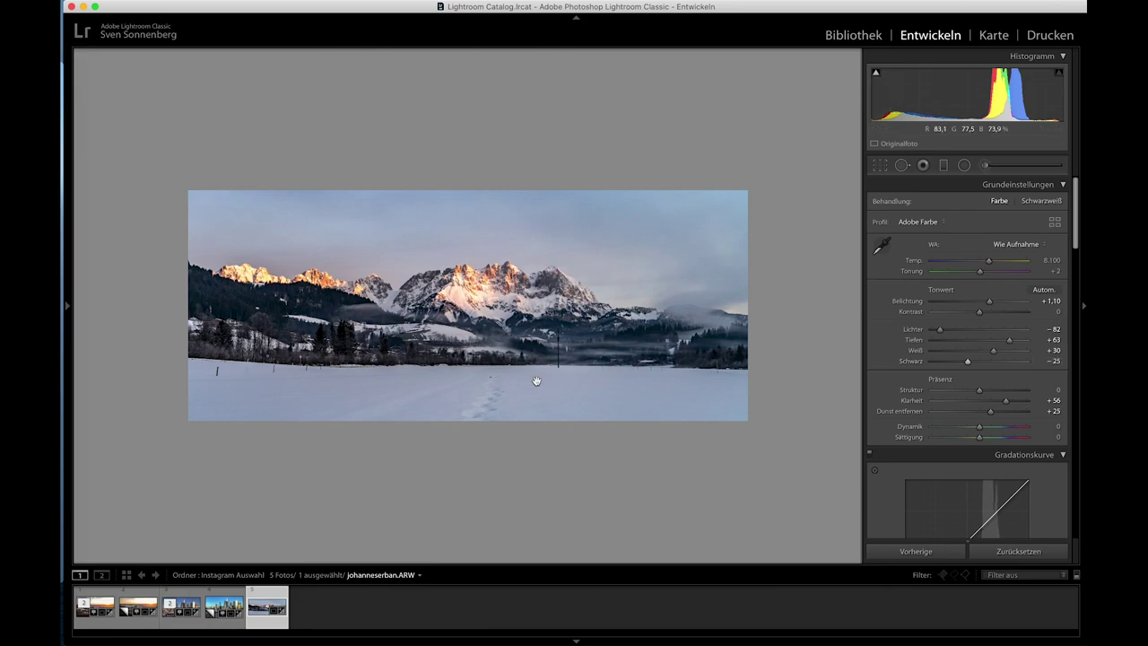
# Set vibrance to +6 and warm the temperature slightly to 8,880.
pyautogui.scroll(-3, 942, 377)
pyautogui.click(989, 384)
pyautogui.moveTo(984, 386); pyautogui.dragTo(979, 386)
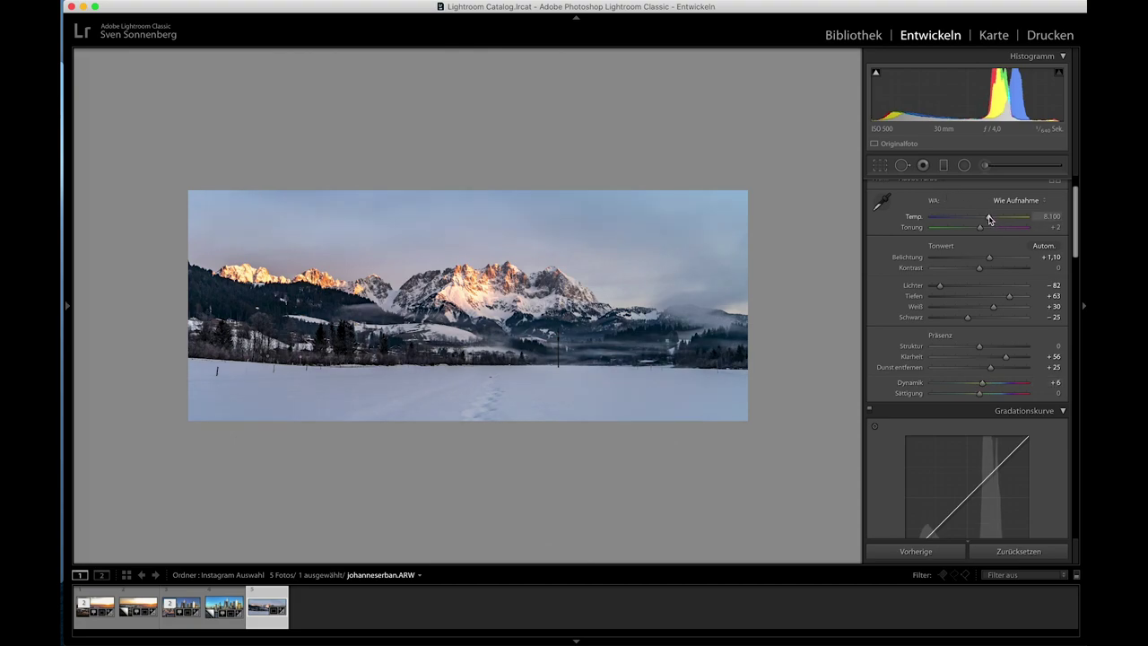
pyautogui.moveTo(990, 219); pyautogui.dragTo(991, 220)
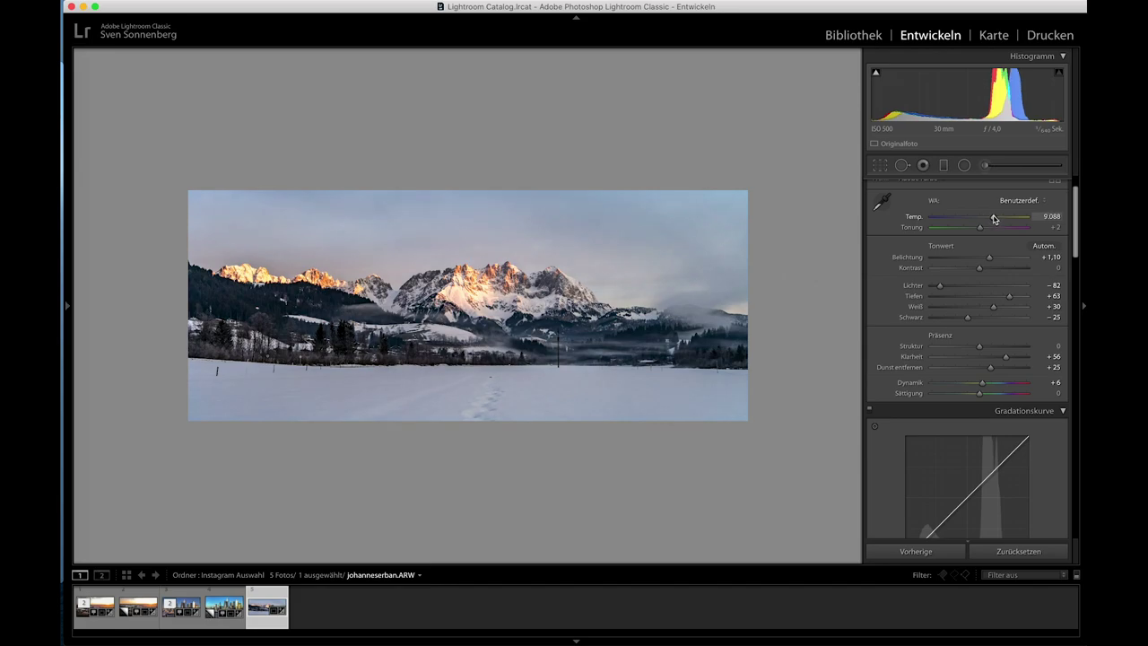
pyautogui.scroll(-3, 930, 339)
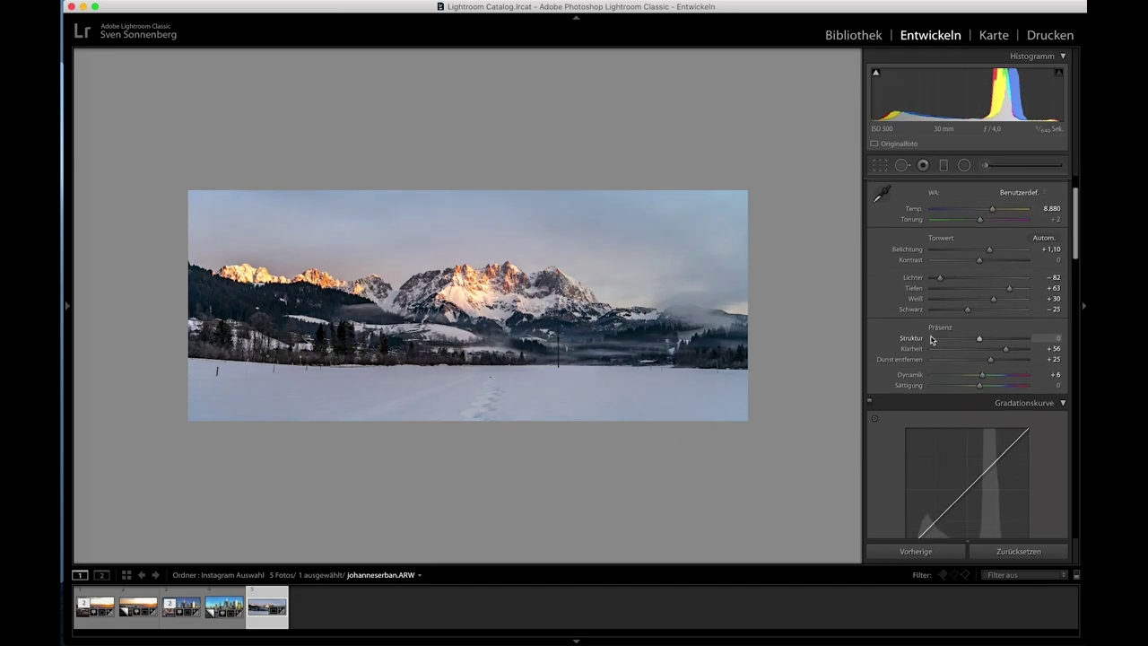
pyautogui.click(985, 165)
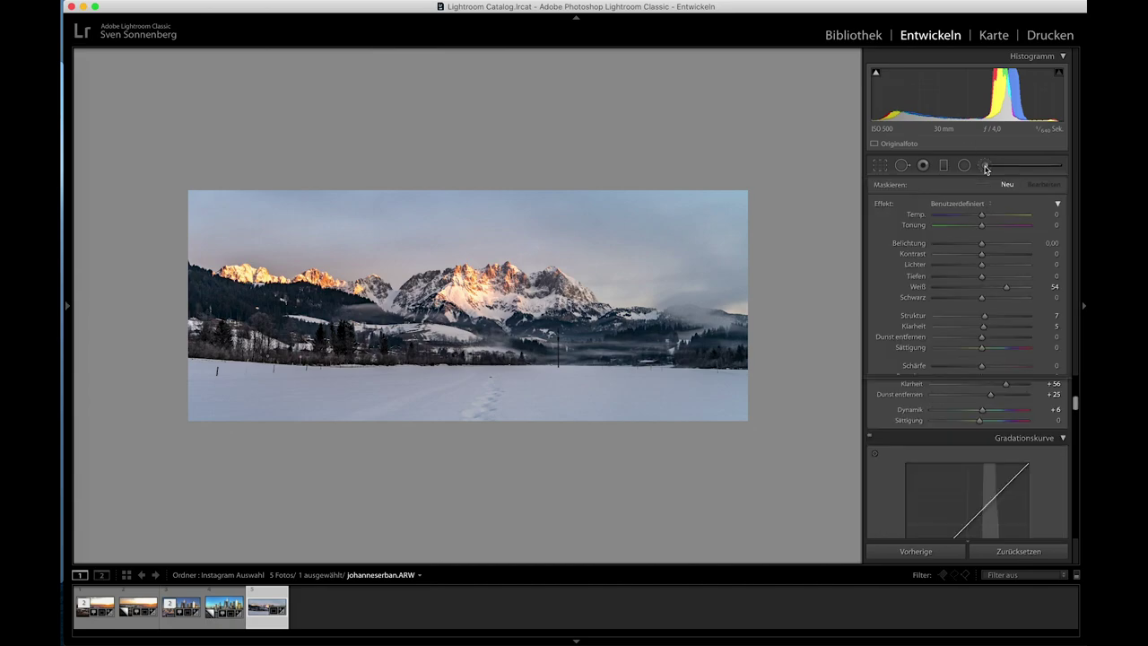
# Paint the Whites +54 brush over the snow, sky and haze, using a smaller brush along the ridge.
pyautogui.scroll(3, 336, 403)
pyautogui.scroll(1, 335, 404)
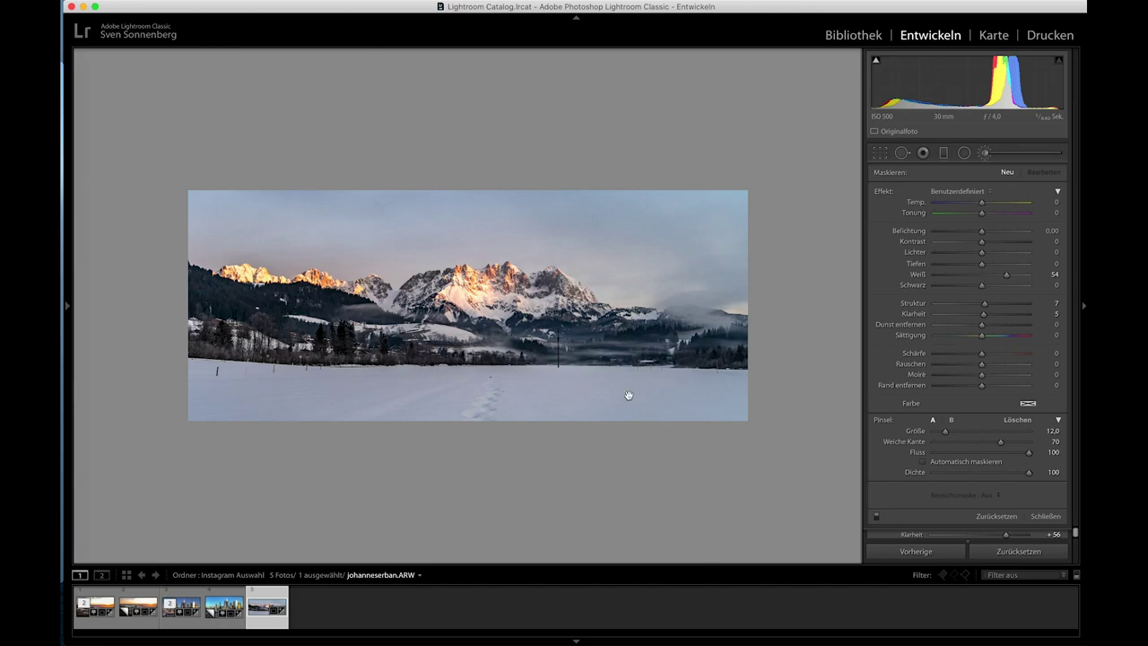
pyautogui.moveTo(587, 391)
pyautogui.mouseDown()
pyautogui.moveTo(188, 384)
pyautogui.moveTo(478, 399)
pyautogui.mouseUp()
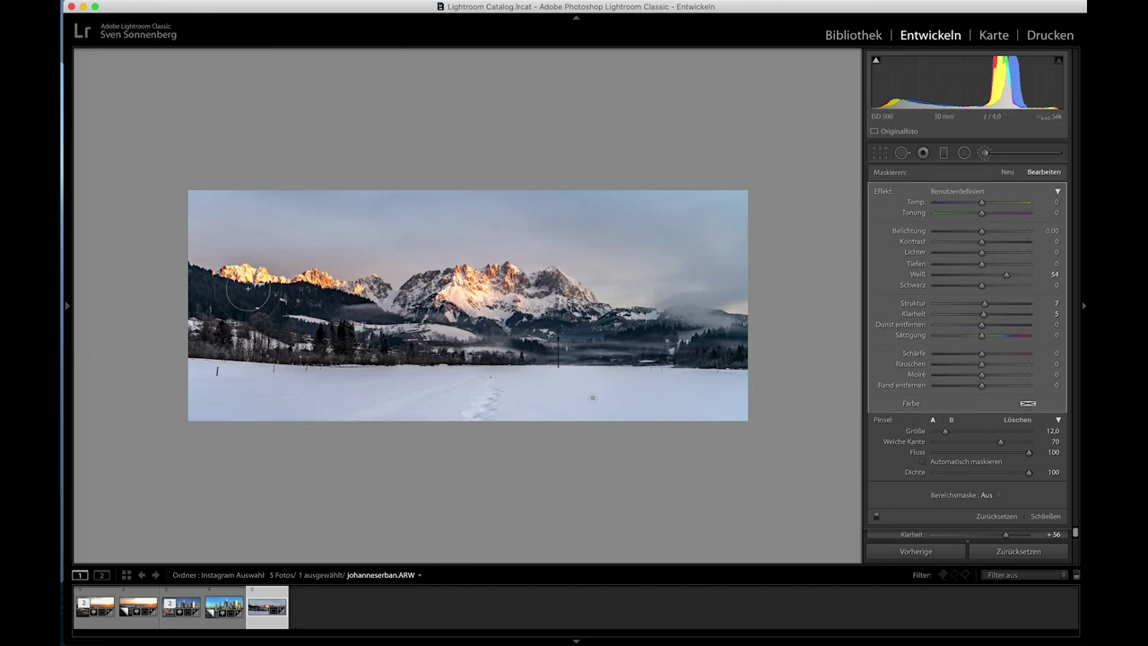
pyautogui.moveTo(203, 234)
pyautogui.mouseDown()
pyautogui.moveTo(585, 210)
pyautogui.moveTo(344, 201)
pyautogui.mouseUp()
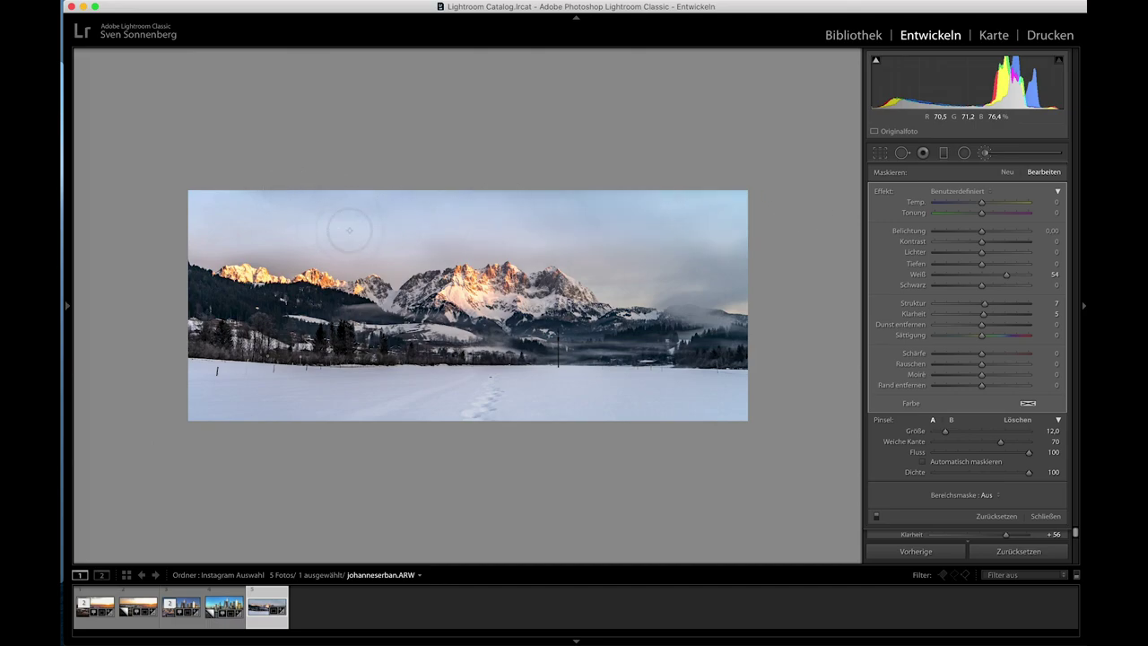
pyautogui.moveTo(400, 239)
pyautogui.mouseDown()
pyautogui.moveTo(746, 280)
pyautogui.moveTo(752, 295)
pyautogui.mouseUp()
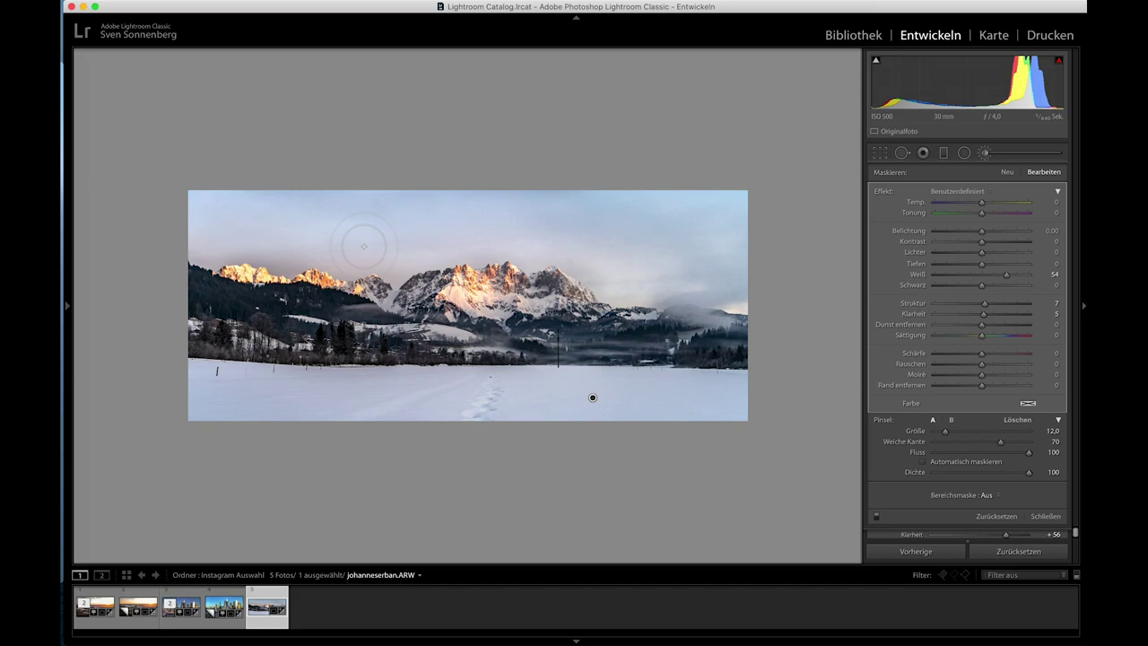
pyautogui.press('[')
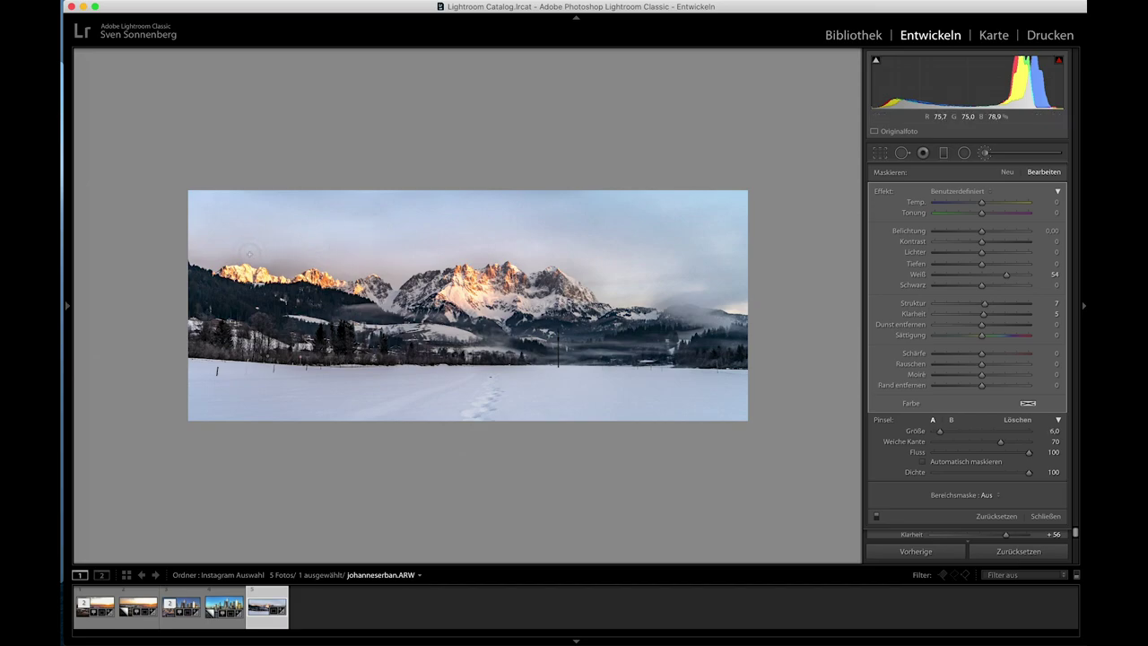
pyautogui.moveTo(213, 254)
pyautogui.mouseDown()
pyautogui.moveTo(451, 257)
pyautogui.moveTo(711, 303)
pyautogui.mouseUp()
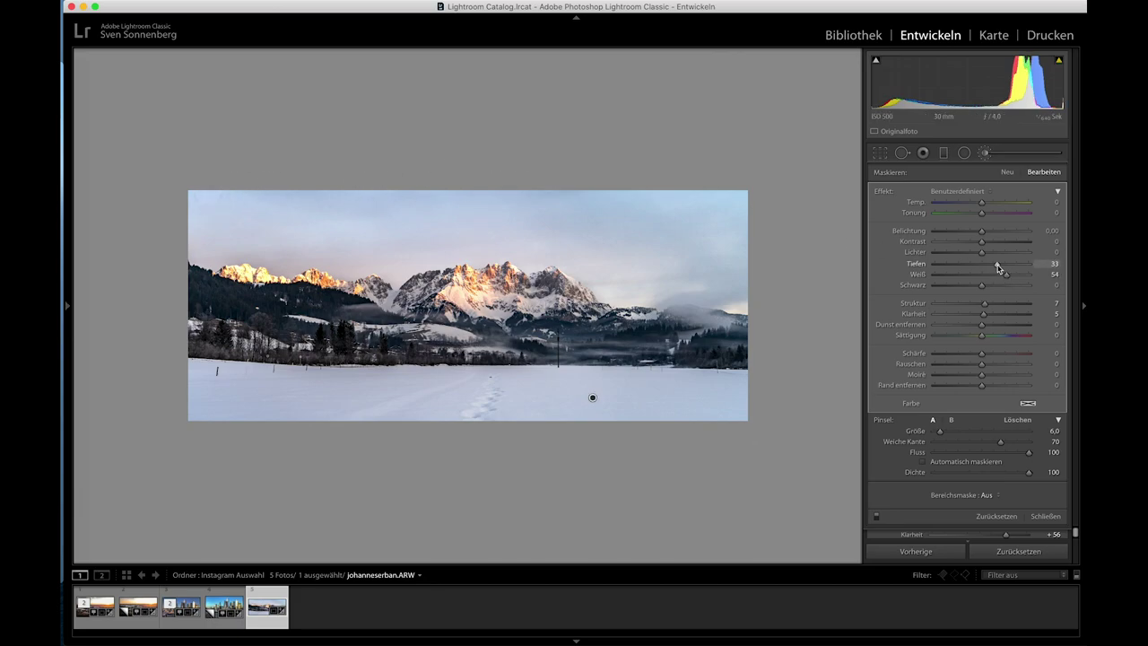
# Drop the brush adjustment's clarity to −100, finish it, and zoom in on the mountains.
pyautogui.click(964, 318)
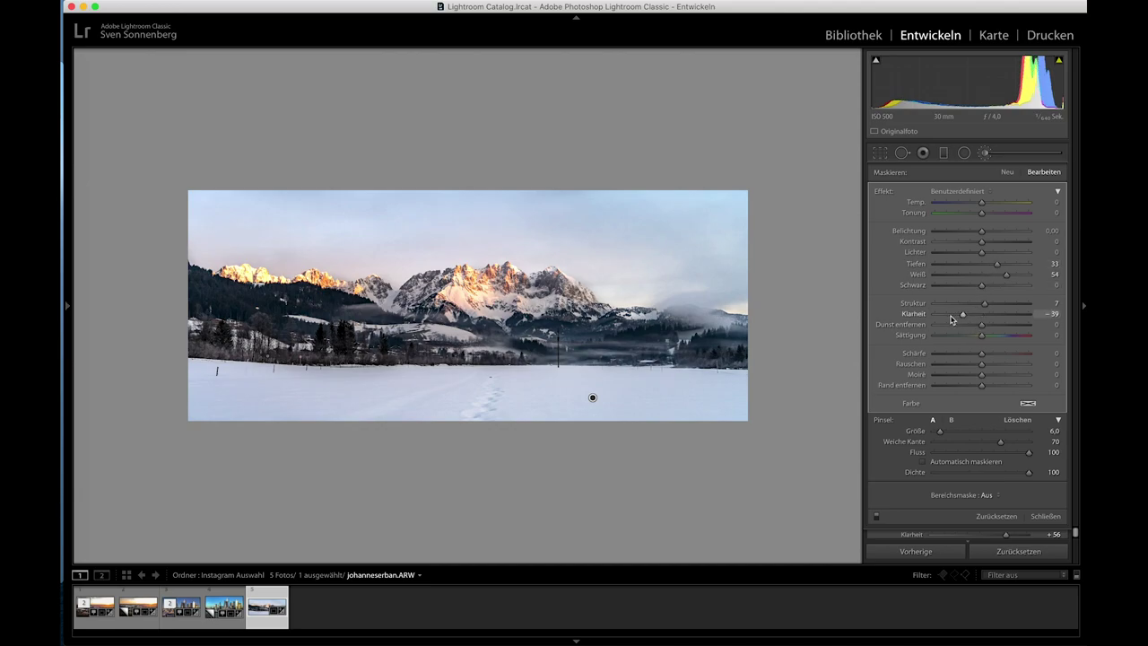
pyautogui.moveTo(951, 318); pyautogui.dragTo(931, 318)
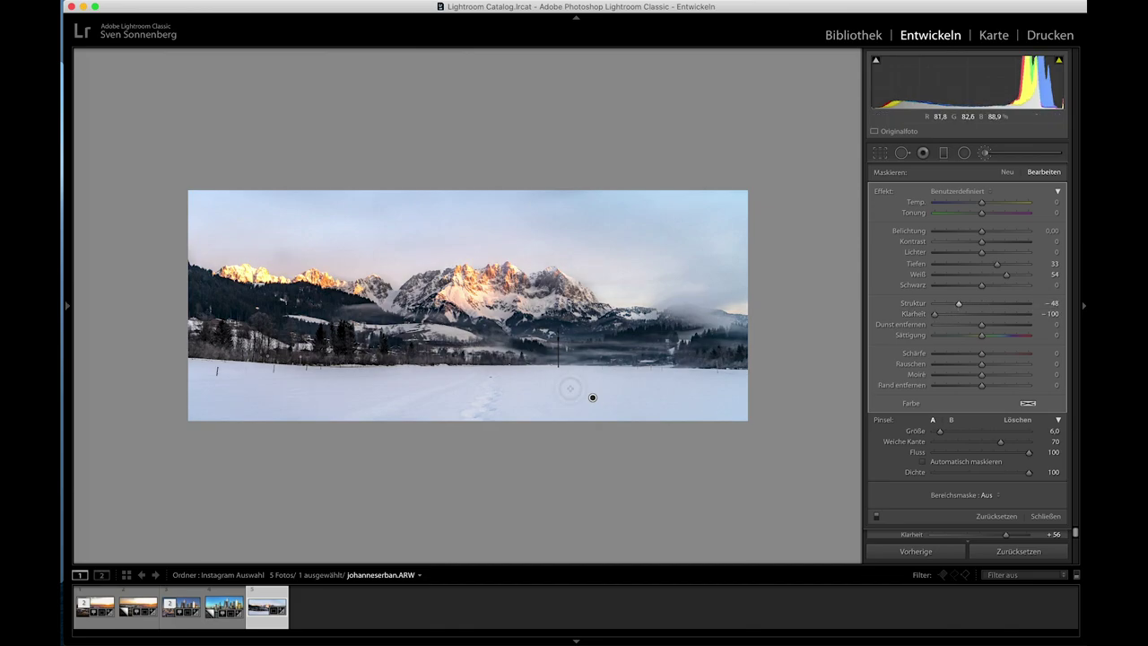
pyautogui.press('k')
pyautogui.click(564, 338)
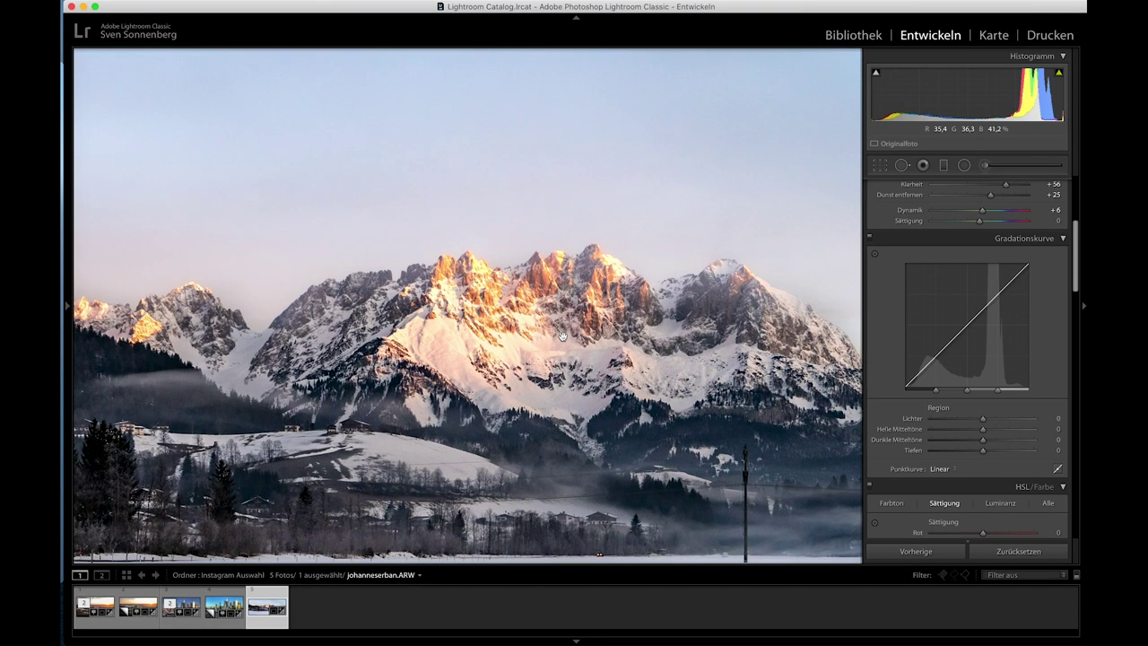
# Raise orange saturation to about +26 in the HSL/Color panel.
pyautogui.click(630, 342)
pyautogui.scroll(-5, 966, 342)
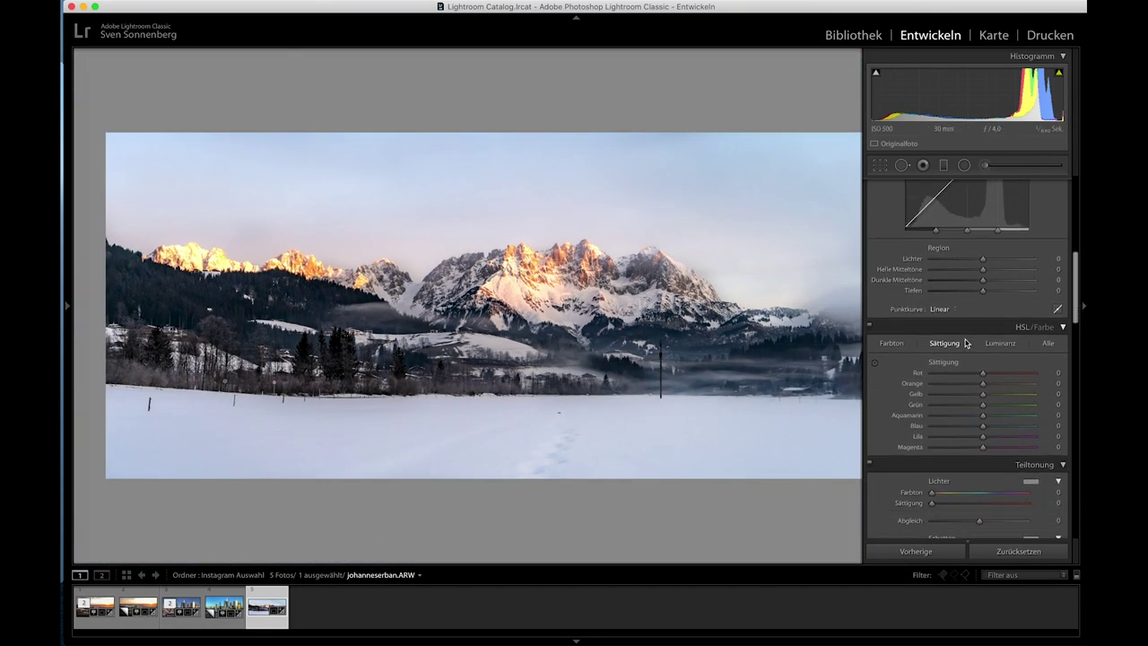
pyautogui.scroll(-3, 967, 342)
pyautogui.click(1005, 342)
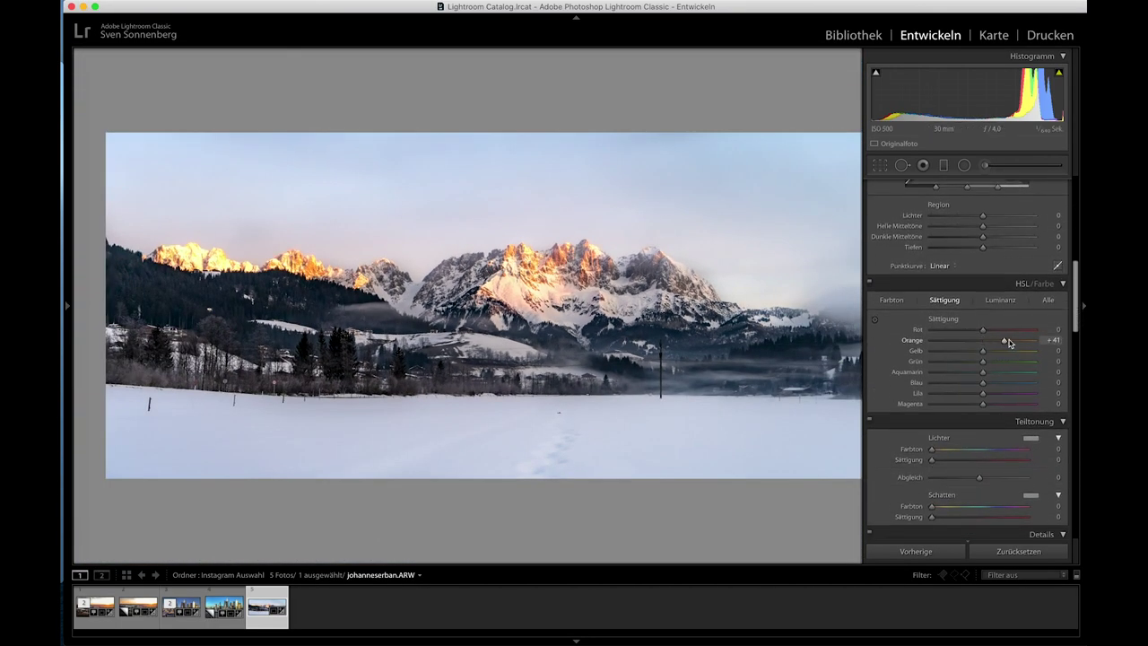
pyautogui.moveTo(1003, 342); pyautogui.dragTo(996, 343)
# Lower orange and yellow luminance to about −6 and −14.
pyautogui.click(1001, 299)
pyautogui.moveTo(983, 342)
pyautogui.mouseDown()
pyautogui.moveTo(963, 341)
pyautogui.moveTo(1000, 341)
pyautogui.moveTo(968, 342)
pyautogui.moveTo(981, 343)
pyautogui.mouseUp()
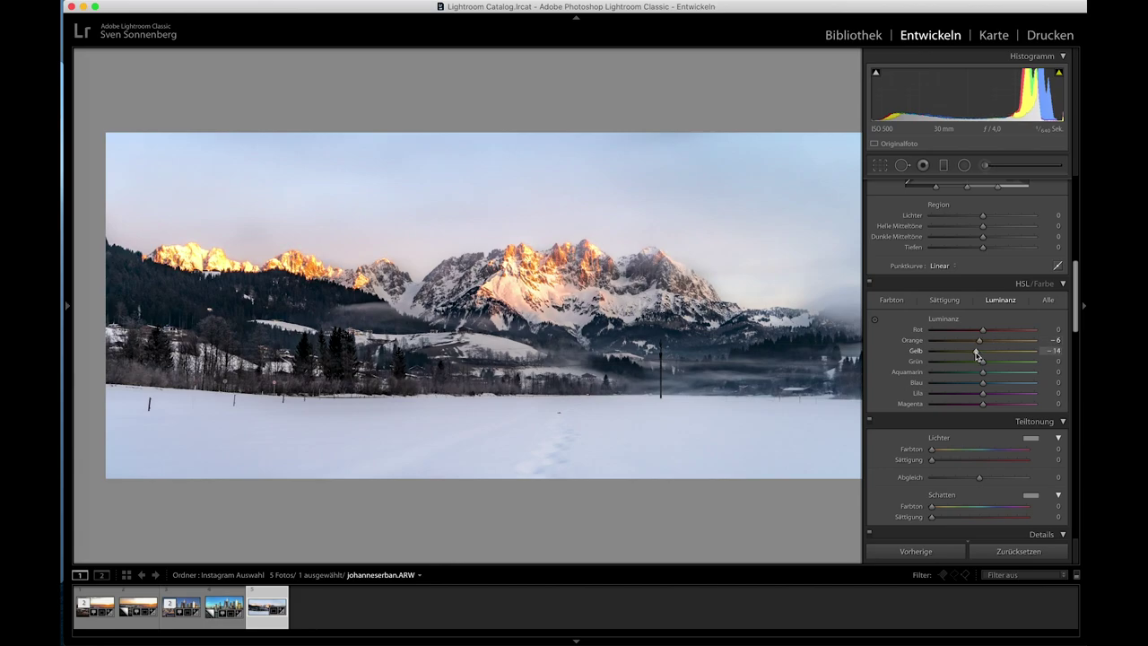
pyautogui.scroll(10, 987, 357)
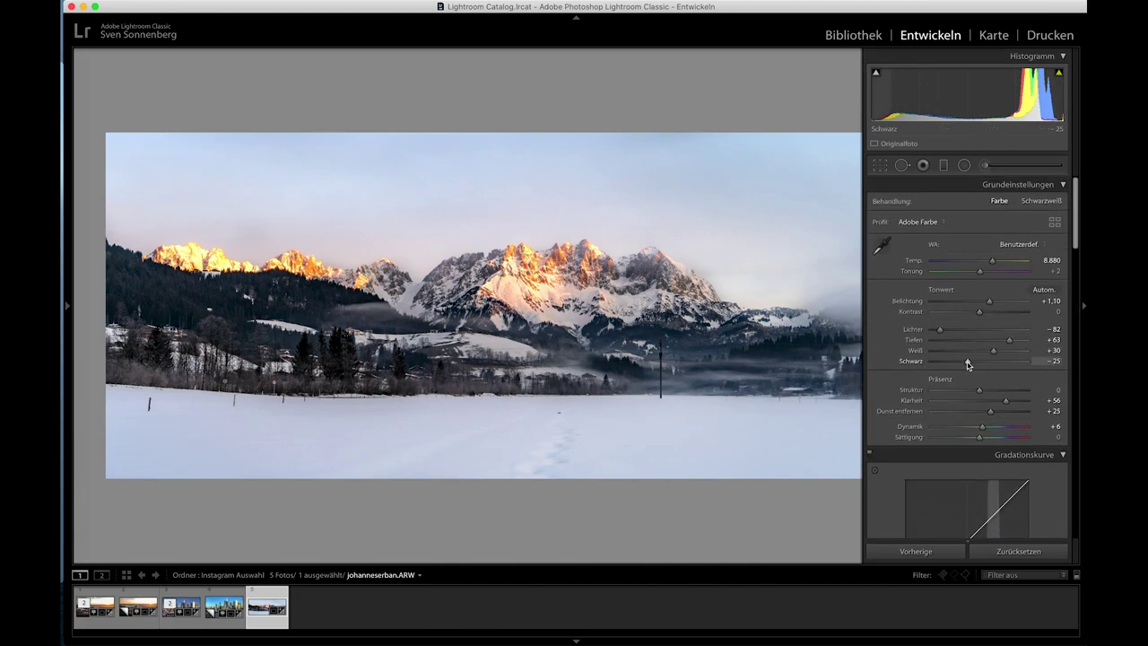
# Darken blacks to −35 and raise exposure to +1.45, checking detail at 1:1.
pyautogui.moveTo(967, 364); pyautogui.dragTo(964, 363)
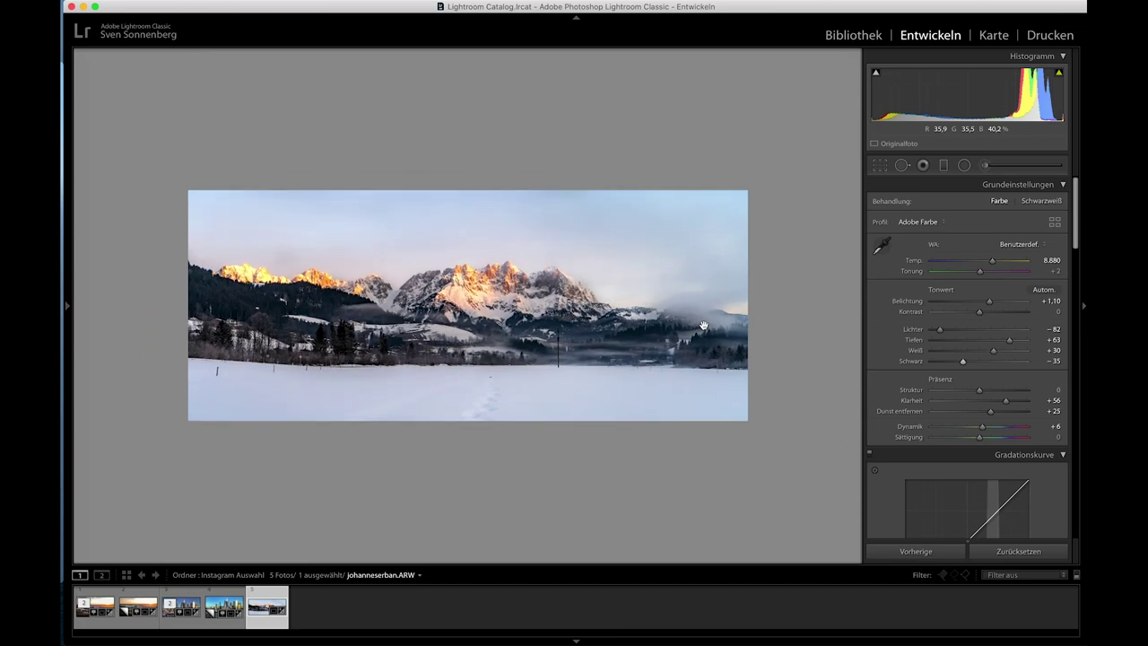
pyautogui.moveTo(990, 301); pyautogui.dragTo(992, 303)
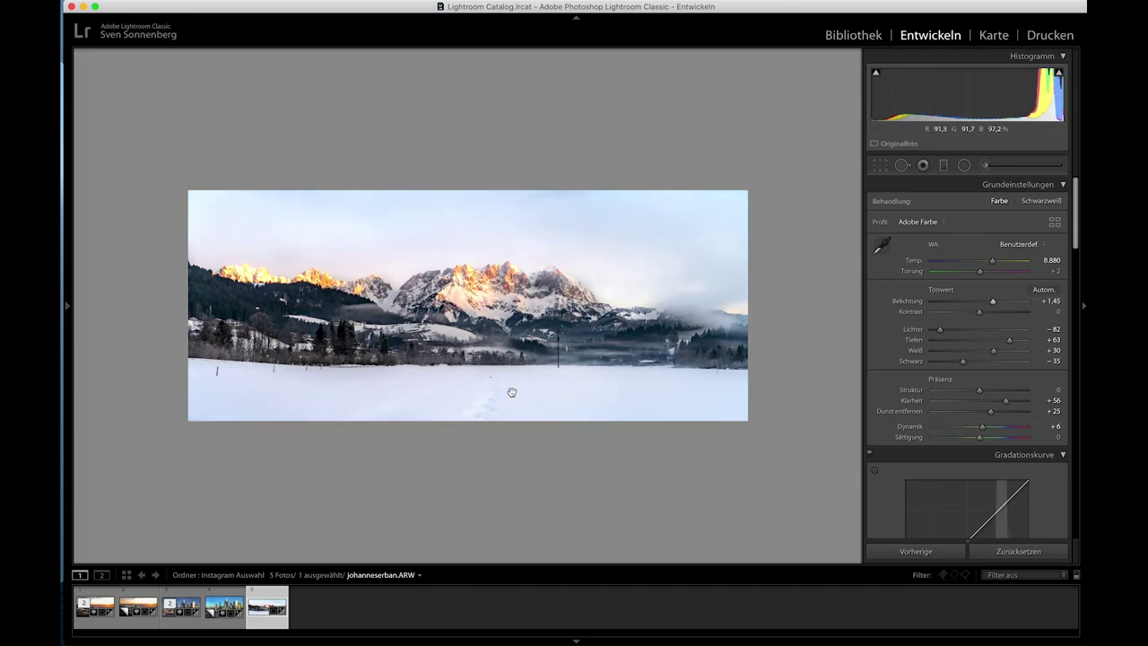
pyautogui.click(367, 346)
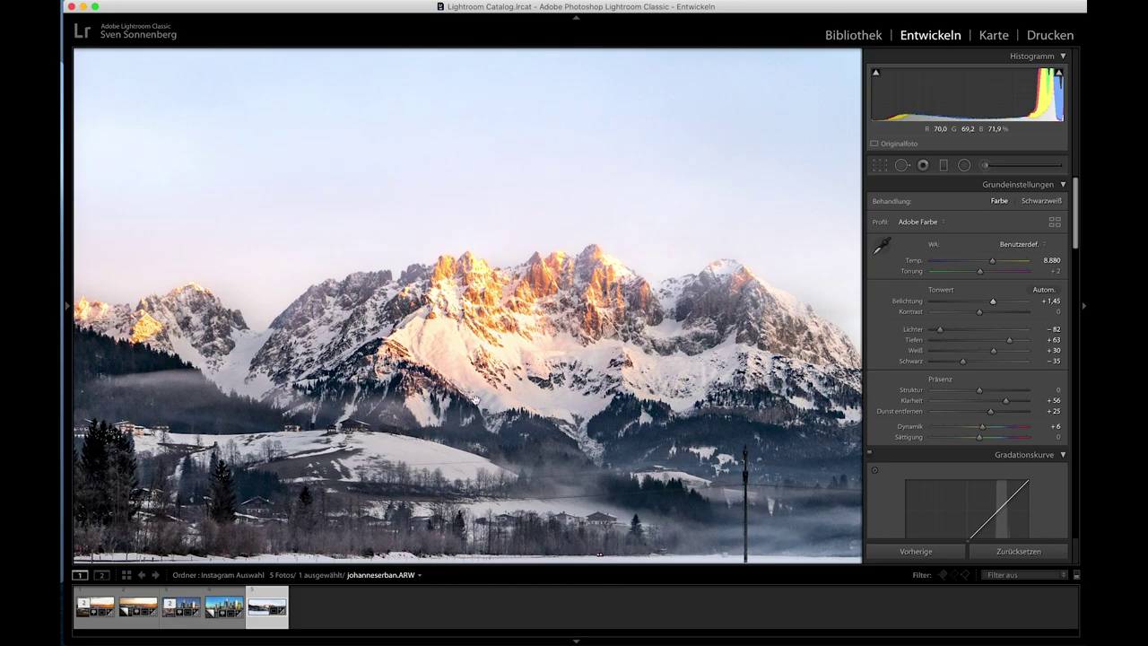
# Zoom to 1:1 on the snowy foreground and pick the Spot Removal tool.
pyautogui.click(476, 399)
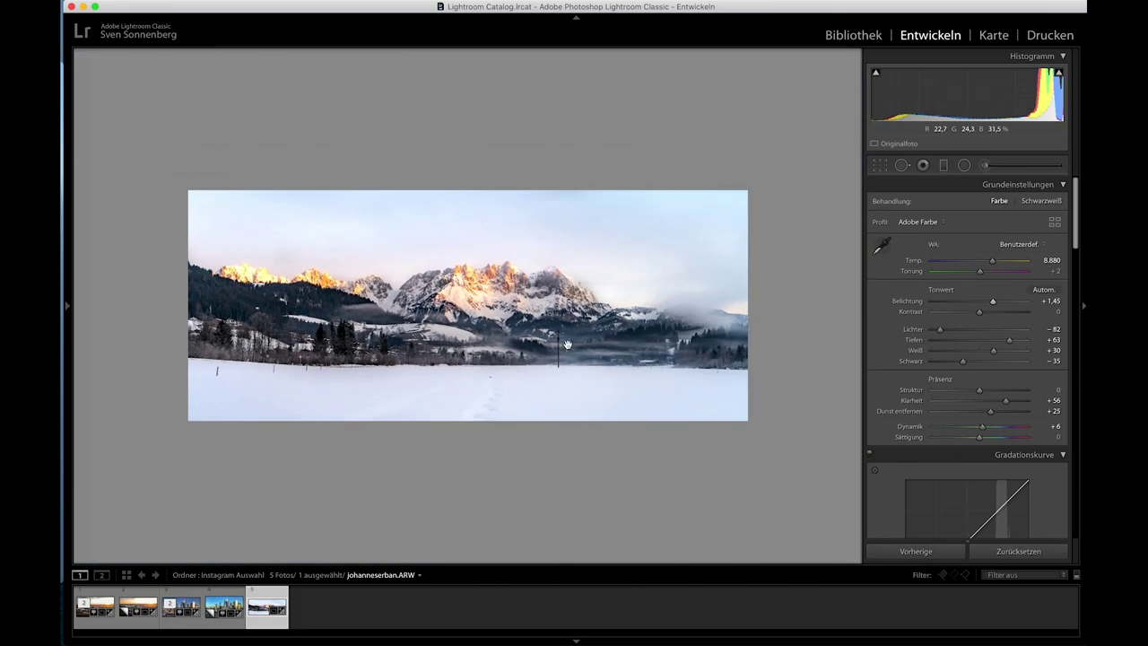
pyautogui.click(510, 420)
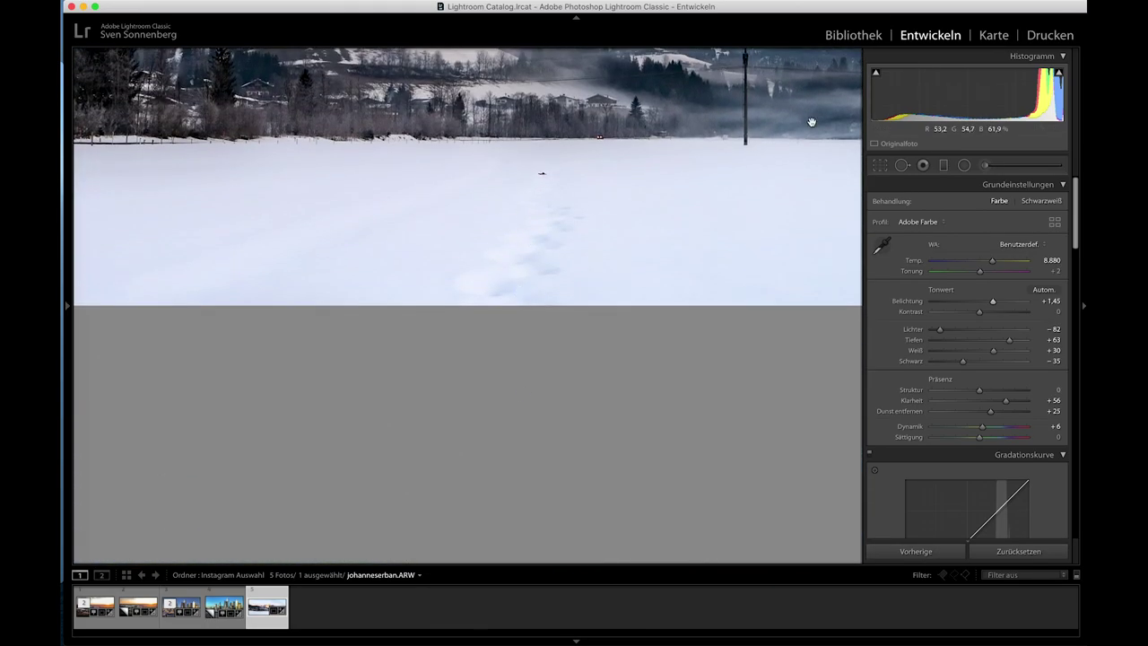
pyautogui.click(901, 165)
# Heal the footprint trail and another snow blemish with a feather-50 spot-removal brush.
pyautogui.scroll(3, 520, 253)
pyautogui.scroll(3, 521, 253)
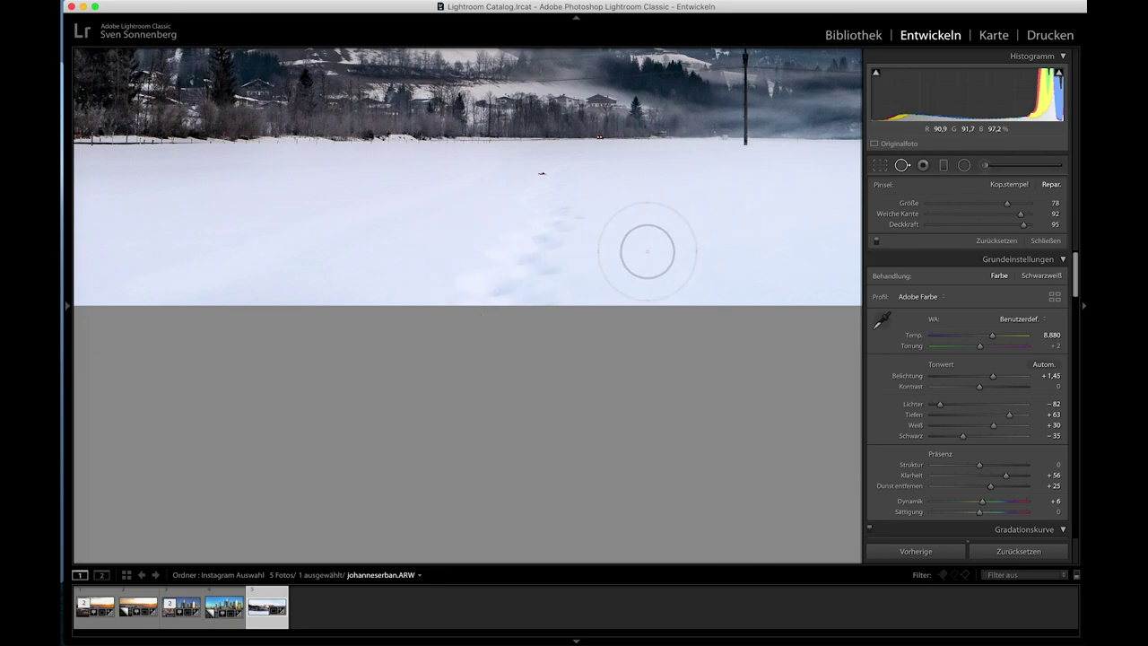
pyautogui.click(978, 215)
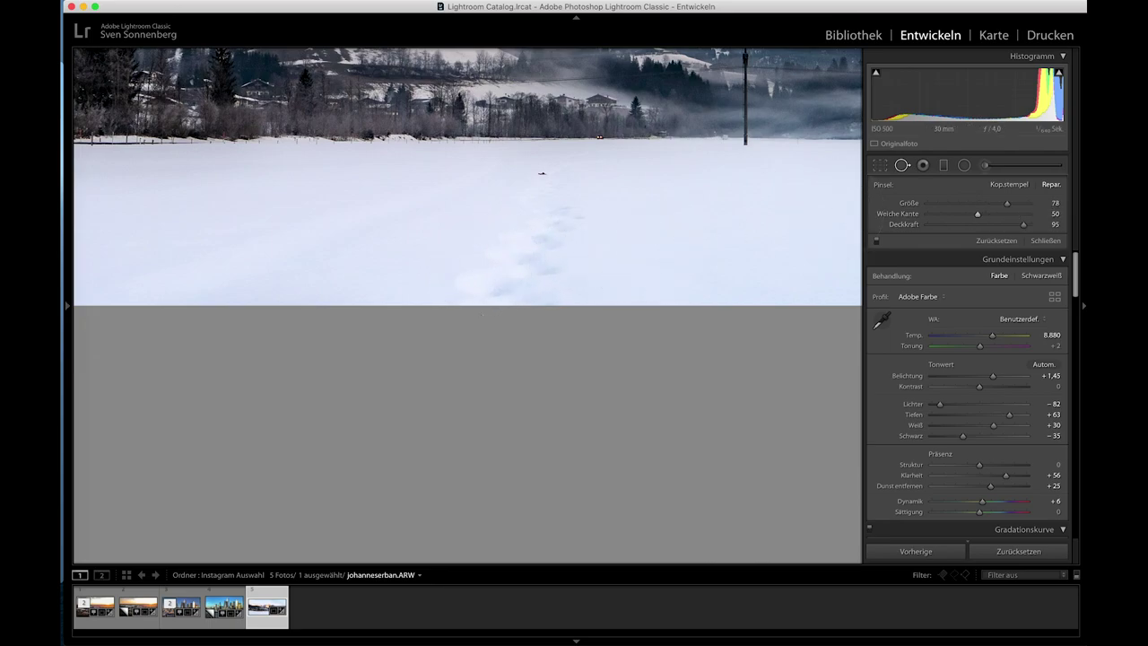
pyautogui.moveTo(494, 267)
pyautogui.mouseDown()
pyautogui.moveTo(557, 199)
pyautogui.moveTo(610, 215)
pyautogui.mouseUp()
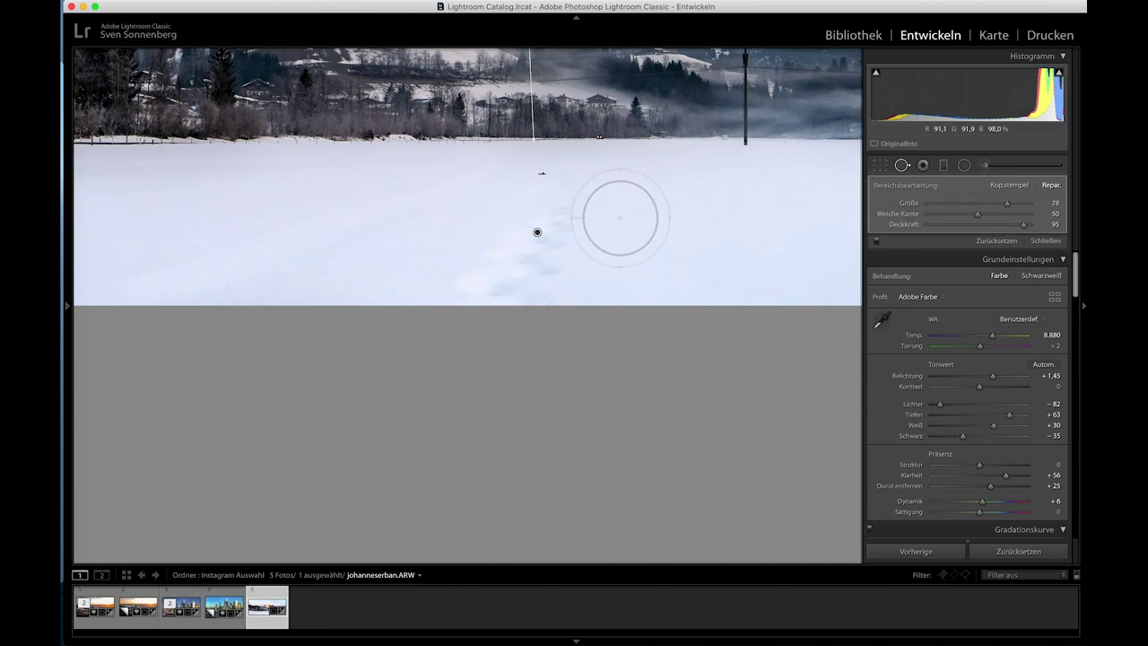
pyautogui.press('z')
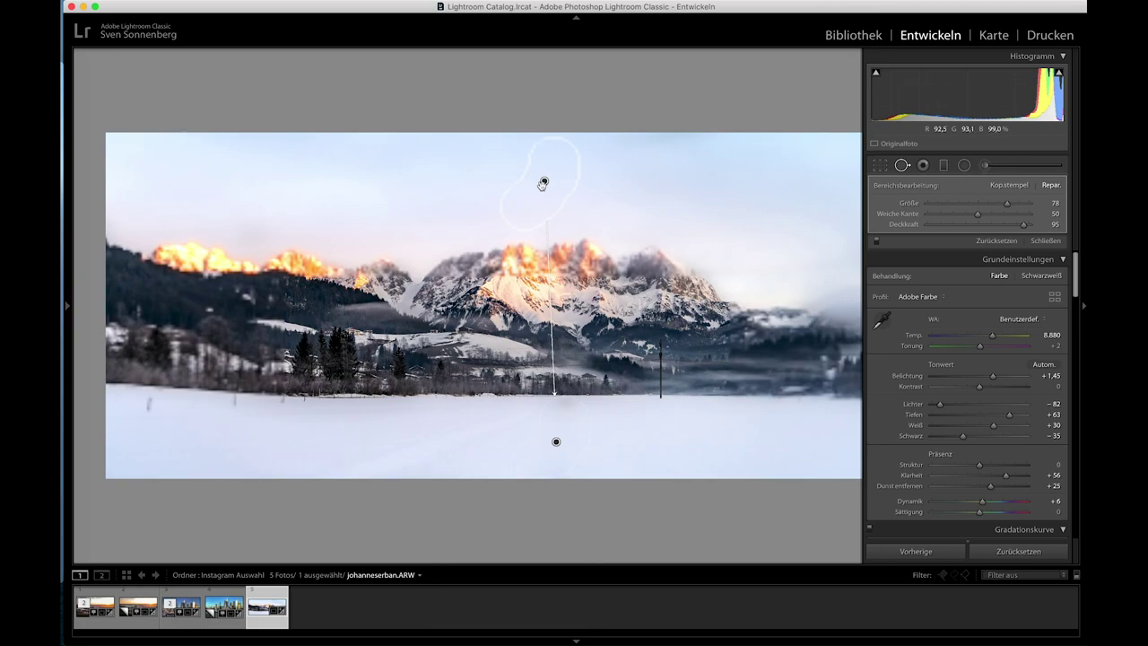
pyautogui.click(644, 424)
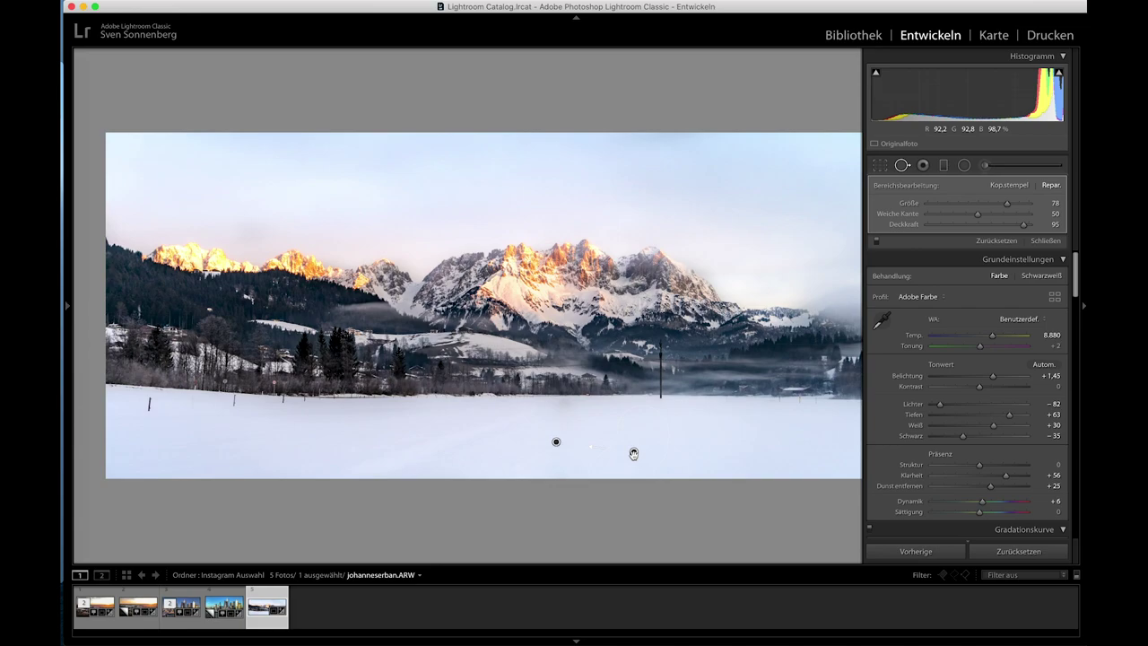
# Close spot removal and inspect the retouched snow at 1:1 before zooming out.
pyautogui.press('q')
pyautogui.click(525, 523)
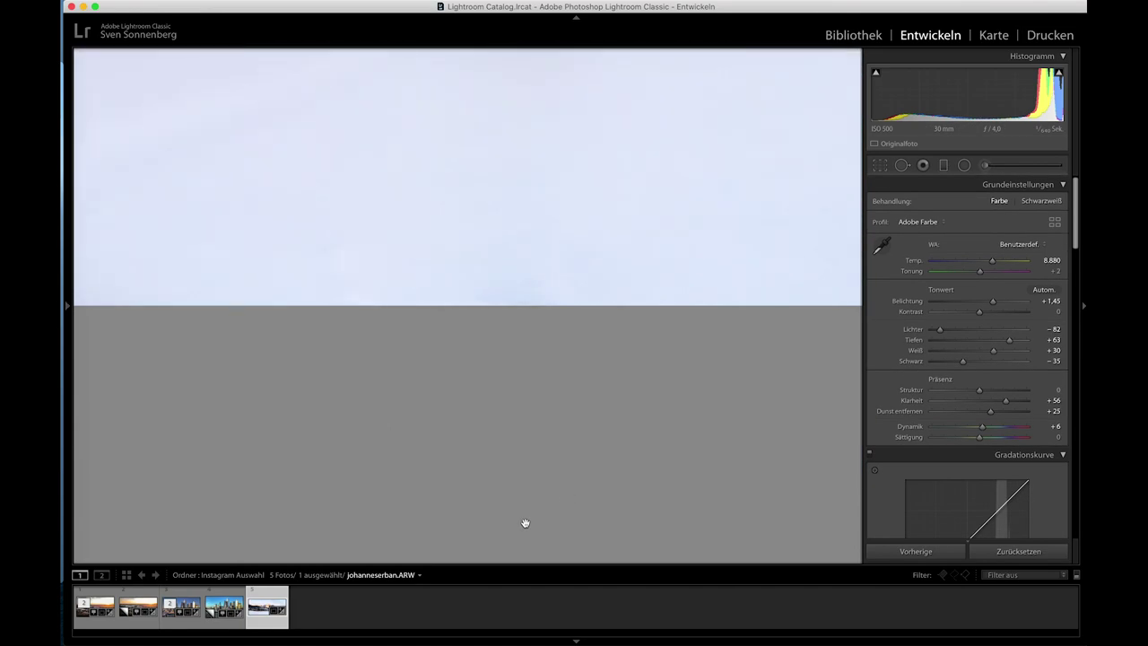
pyautogui.scroll(5, 525, 523)
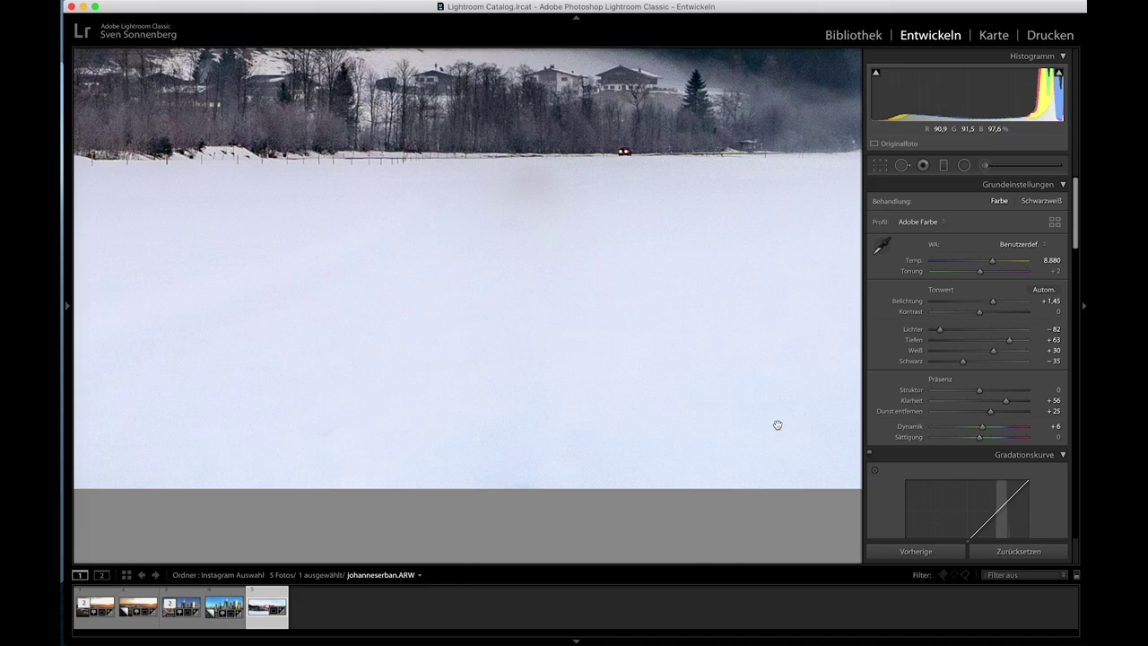
pyautogui.click(777, 425)
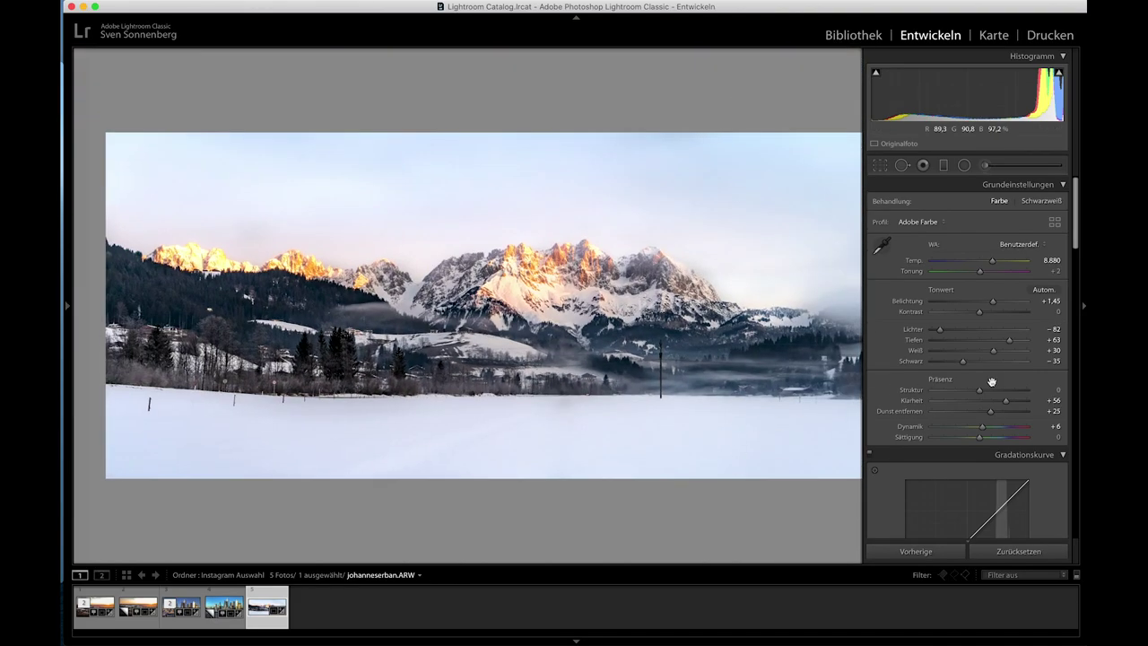
# Set sharpening amount 66, radius 0.5 and masking 83 in the Details panel.
pyautogui.scroll(-5, 992, 386)
pyautogui.scroll(-2, 992, 386)
pyautogui.scroll(-2, 992, 385)
pyautogui.scroll(-3, 992, 385)
pyautogui.scroll(-3, 992, 384)
pyautogui.scroll(-2, 991, 383)
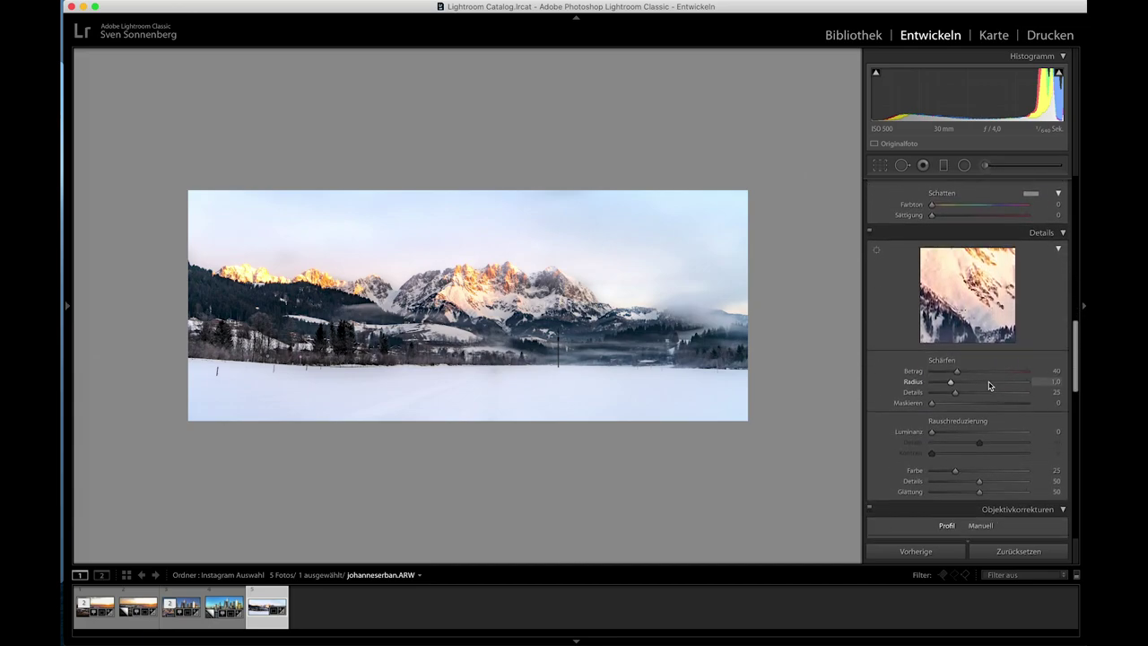
pyautogui.click(980, 372)
pyautogui.moveTo(976, 375); pyautogui.dragTo(970, 375)
pyautogui.moveTo(929, 384); pyautogui.dragTo(939, 387)
pyautogui.moveTo(971, 404); pyautogui.dragTo(1009, 406)
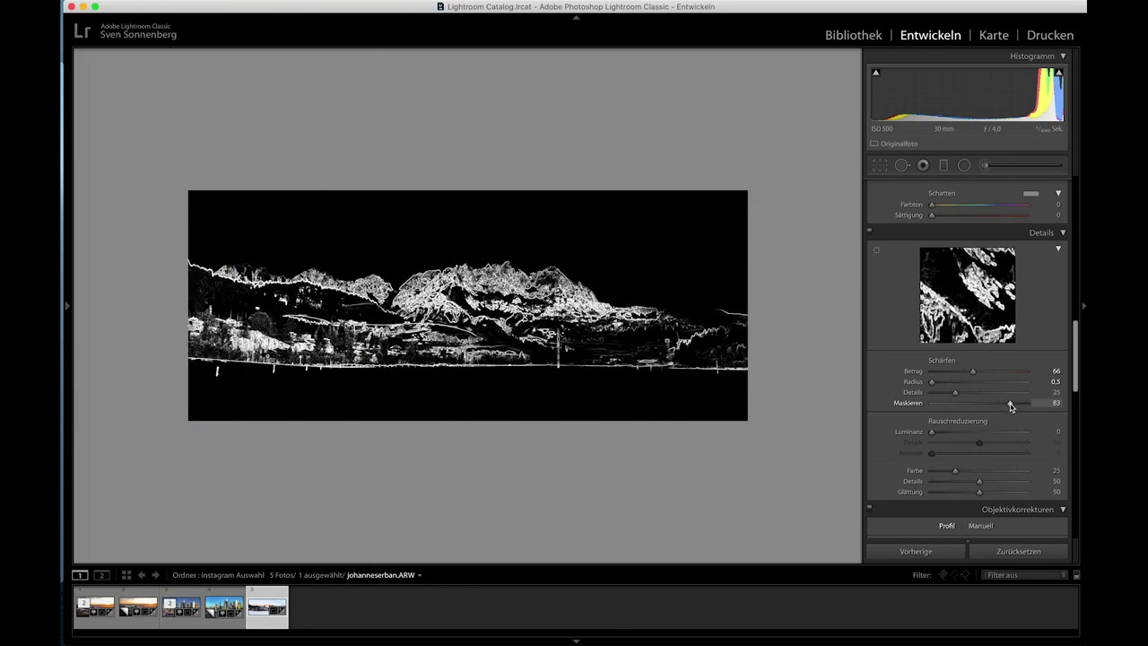
# Set luminance noise reduction to 17, then show the whole panorama selected in the filmstrip.
pyautogui.click(504, 302)
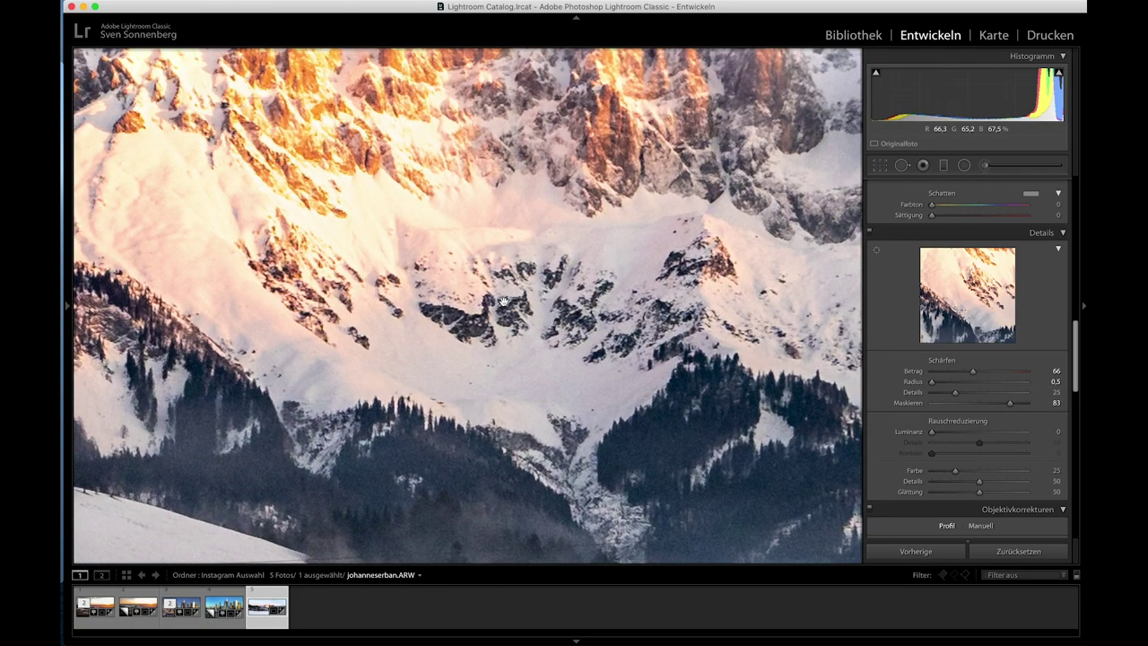
pyautogui.moveTo(932, 431); pyautogui.dragTo(950, 434)
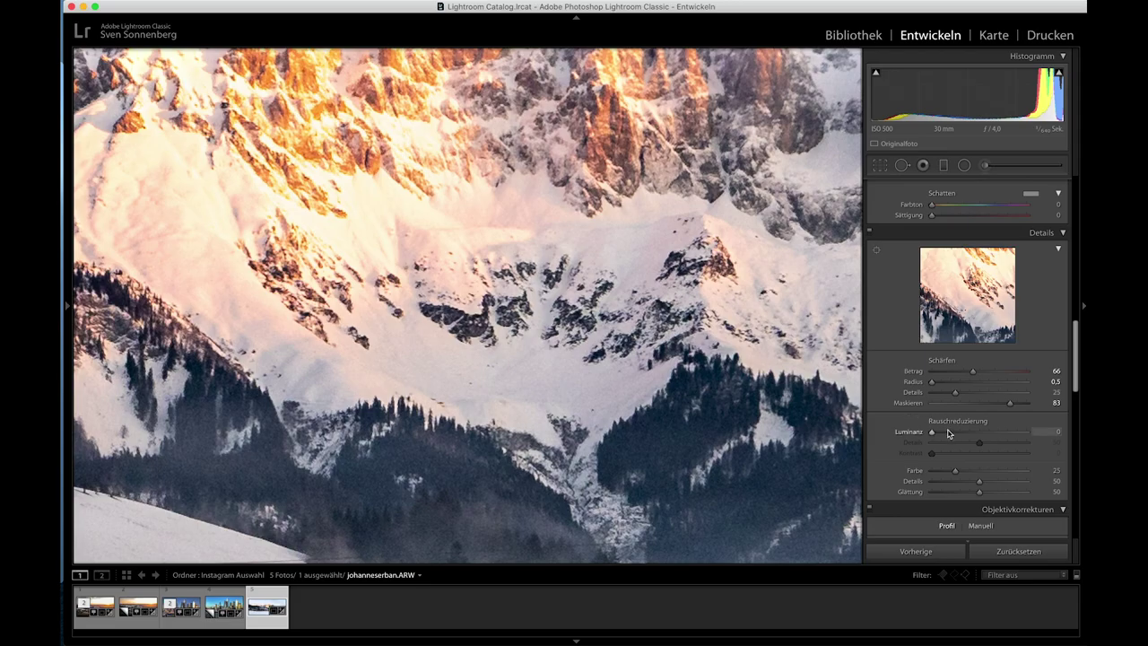
pyautogui.click(561, 423)
pyautogui.click(561, 423)
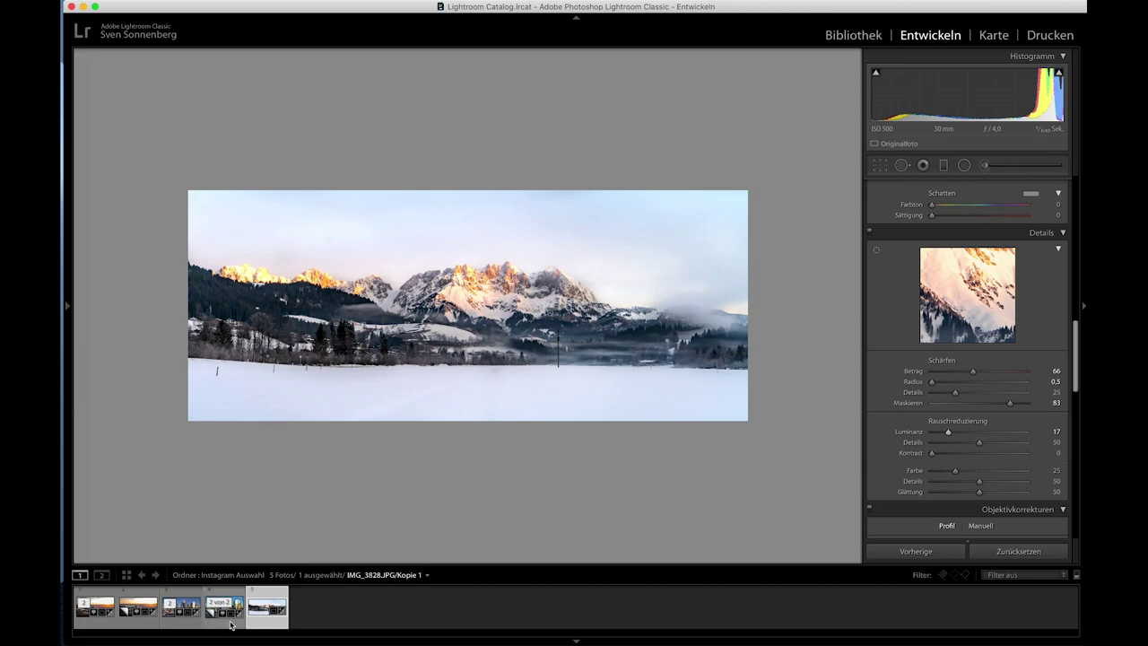
pyautogui.click(230, 622)
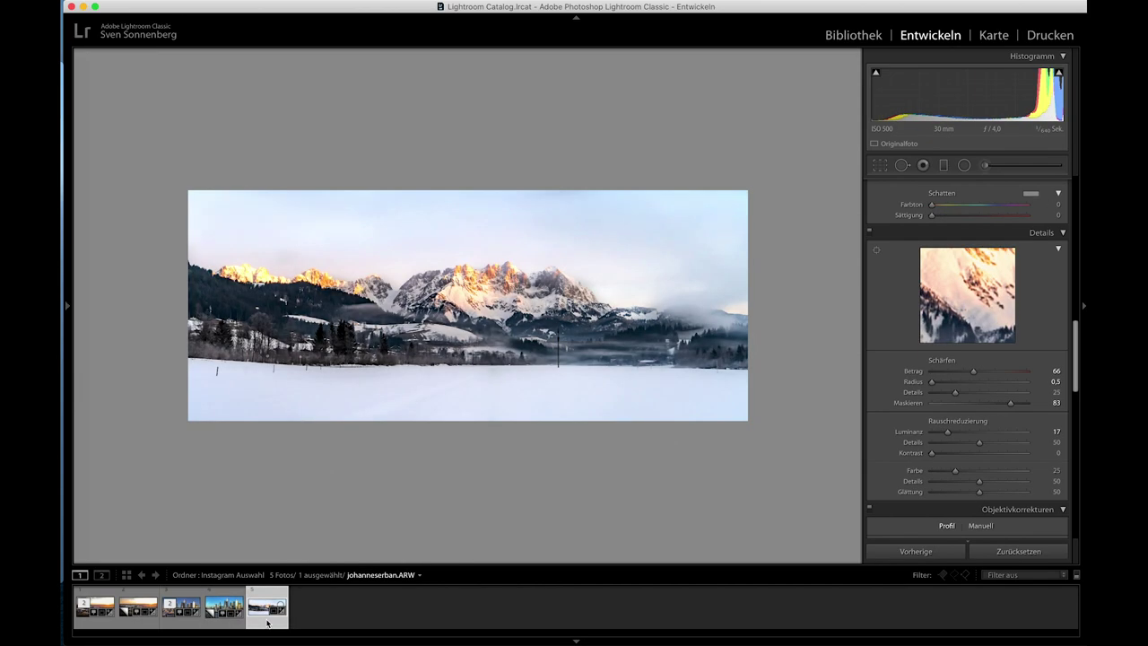
# Compare the panorama before and after side by side, resizing the previews.
pyautogui.press('y')
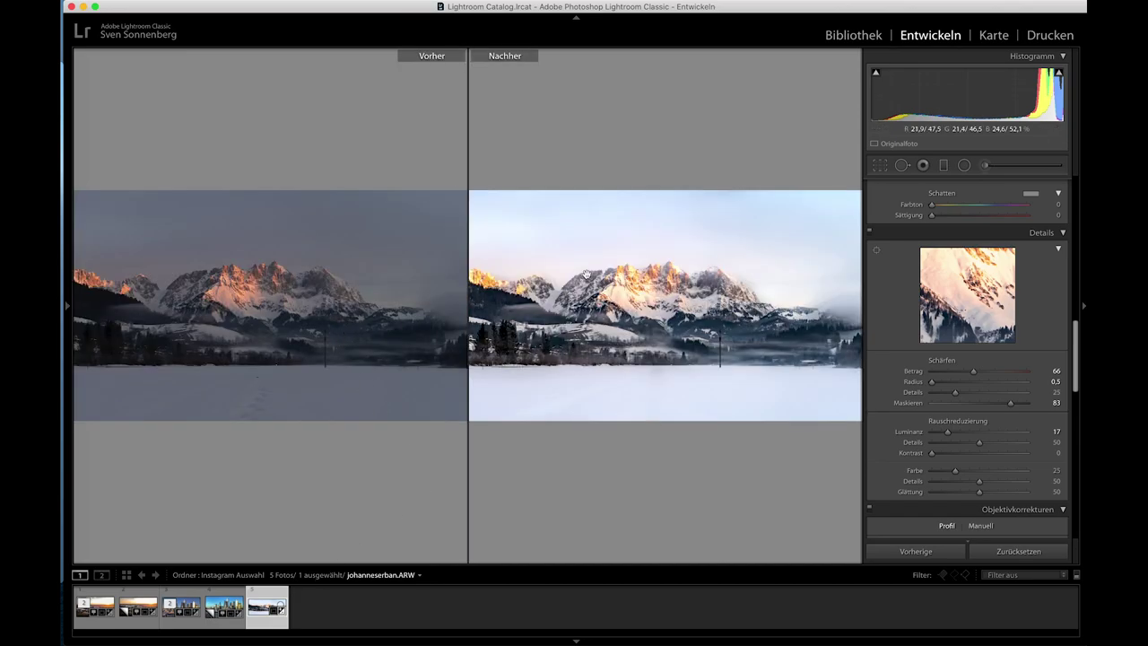
pyautogui.hotkey('ctrl', '-')
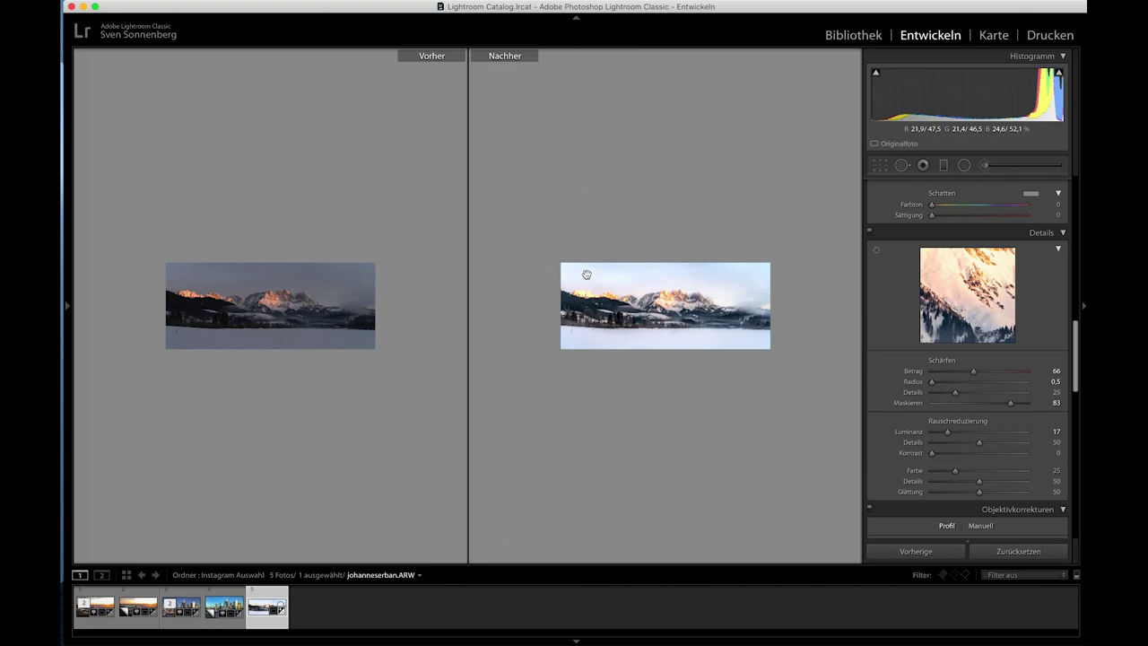
pyautogui.hotkey('ctrl', '+')
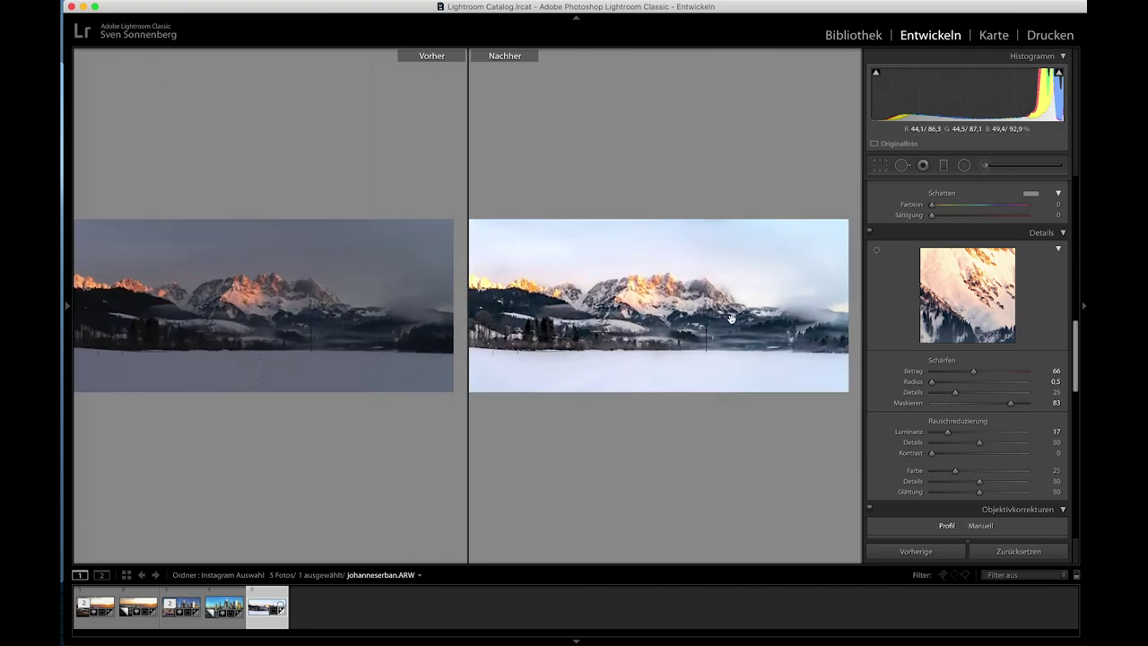
pyautogui.press('y')
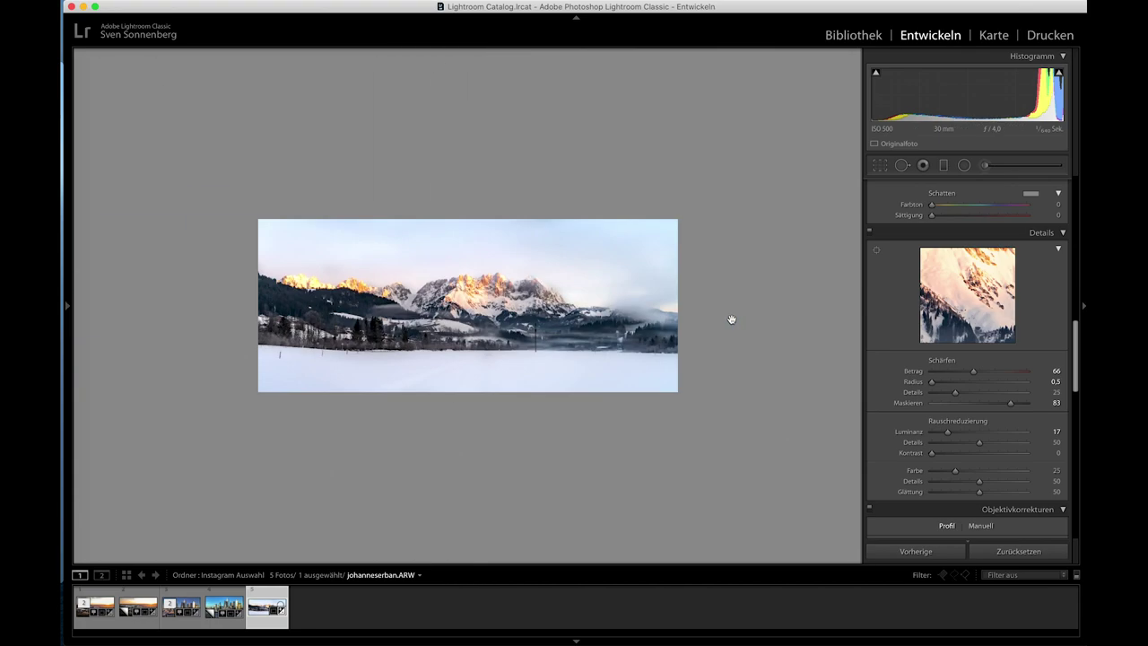
# Compare the London skyline photo before and after.
pyautogui.click(218, 615)
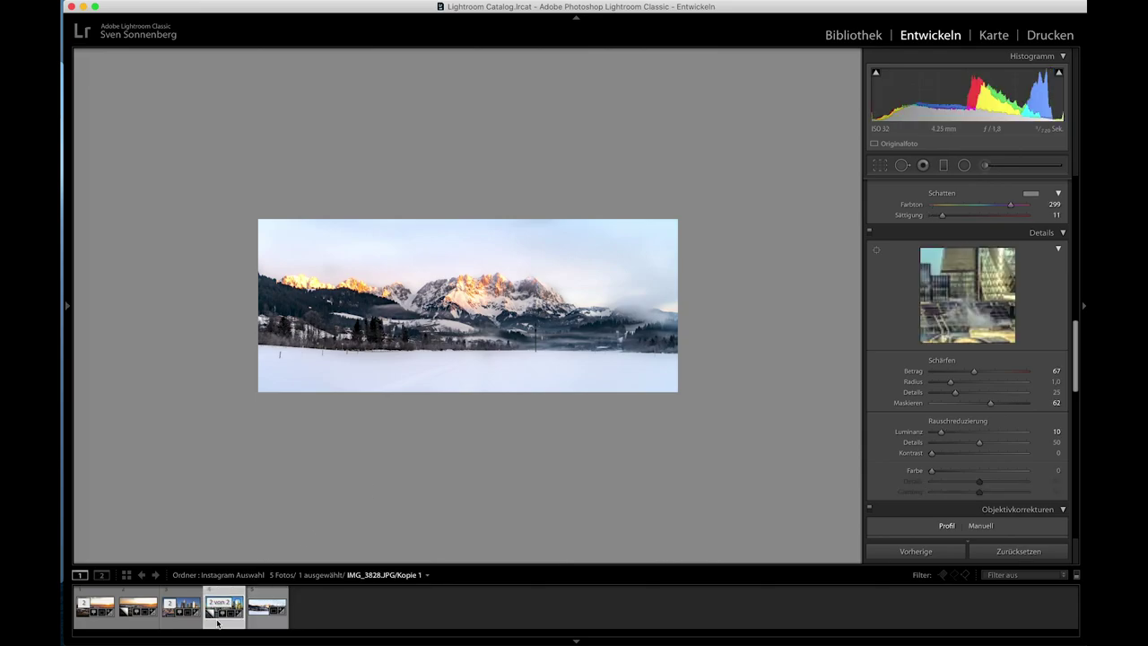
pyautogui.press('y')
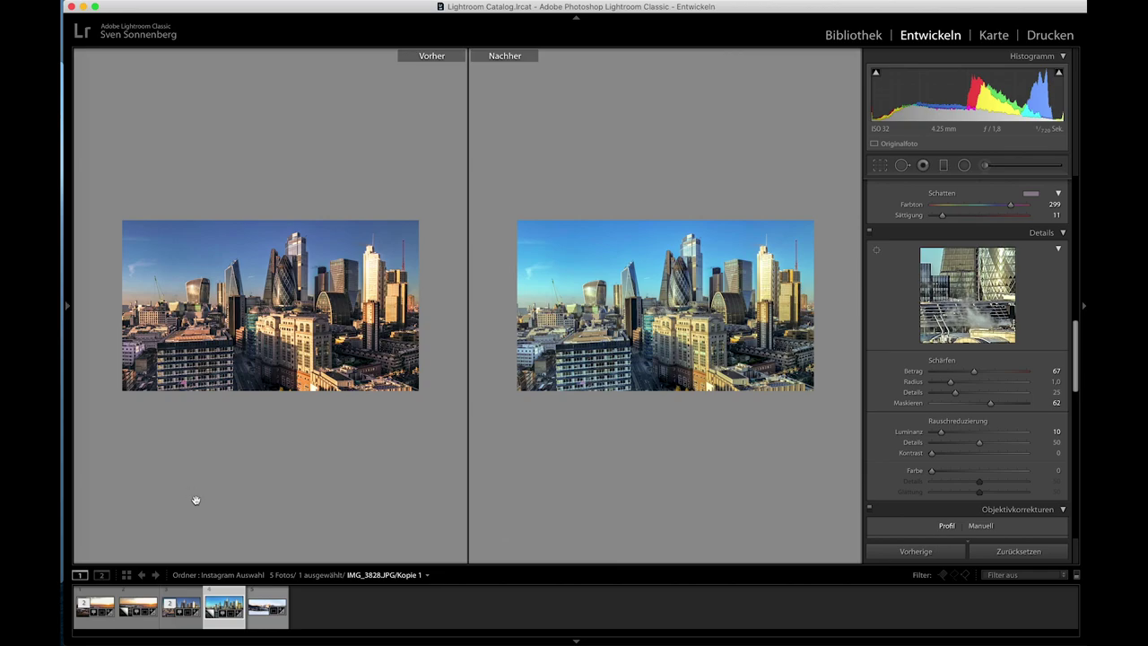
pyautogui.press('y')
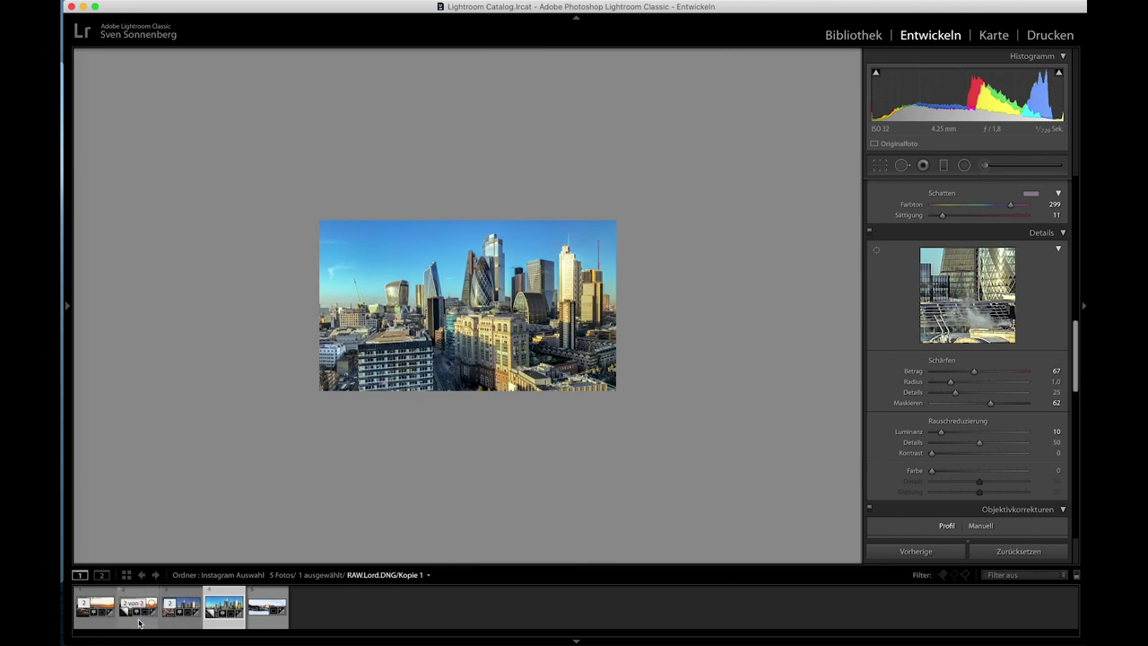
# Compare the sunset city photo before and after, ending in its single view.
pyautogui.click(138, 620)
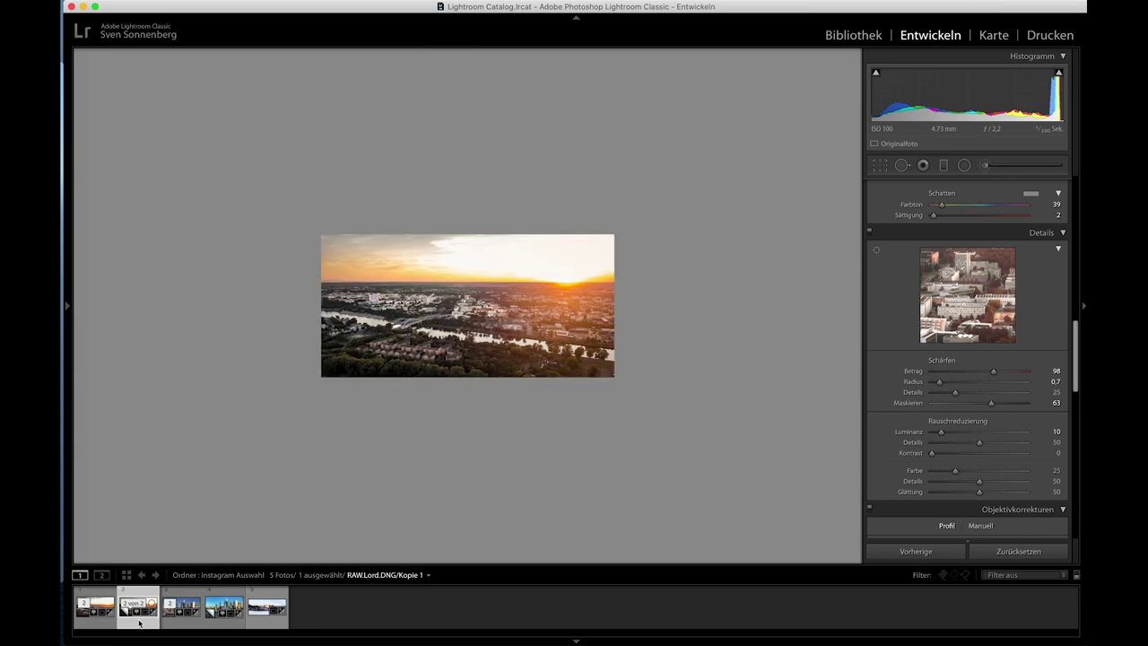
pyautogui.press('y')
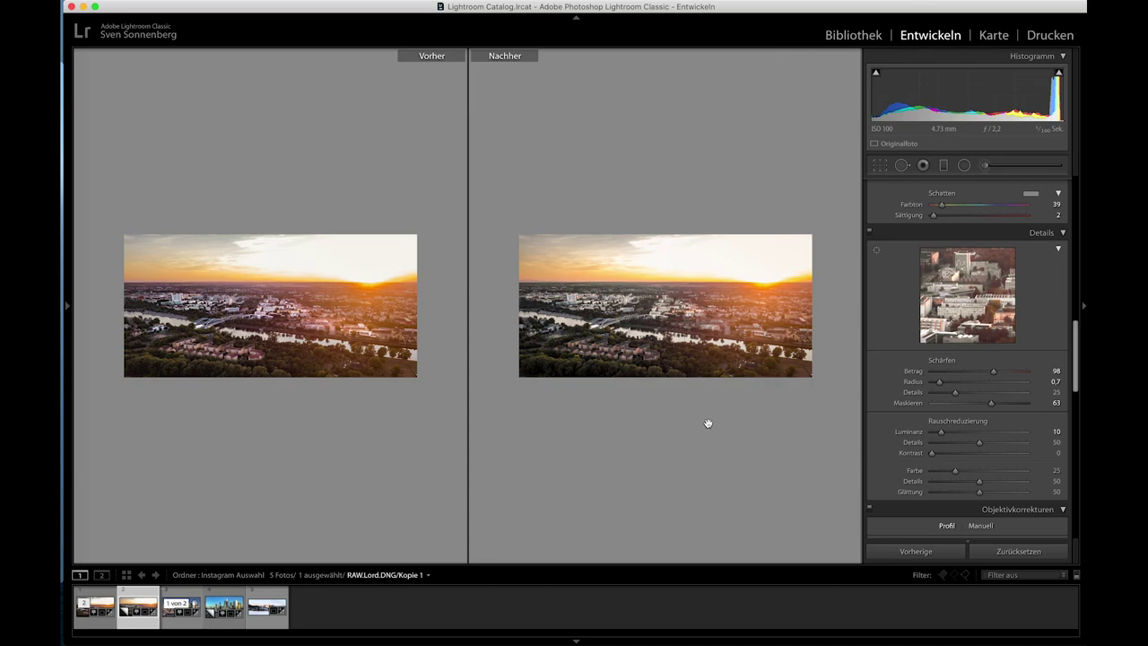
pyautogui.press('y')
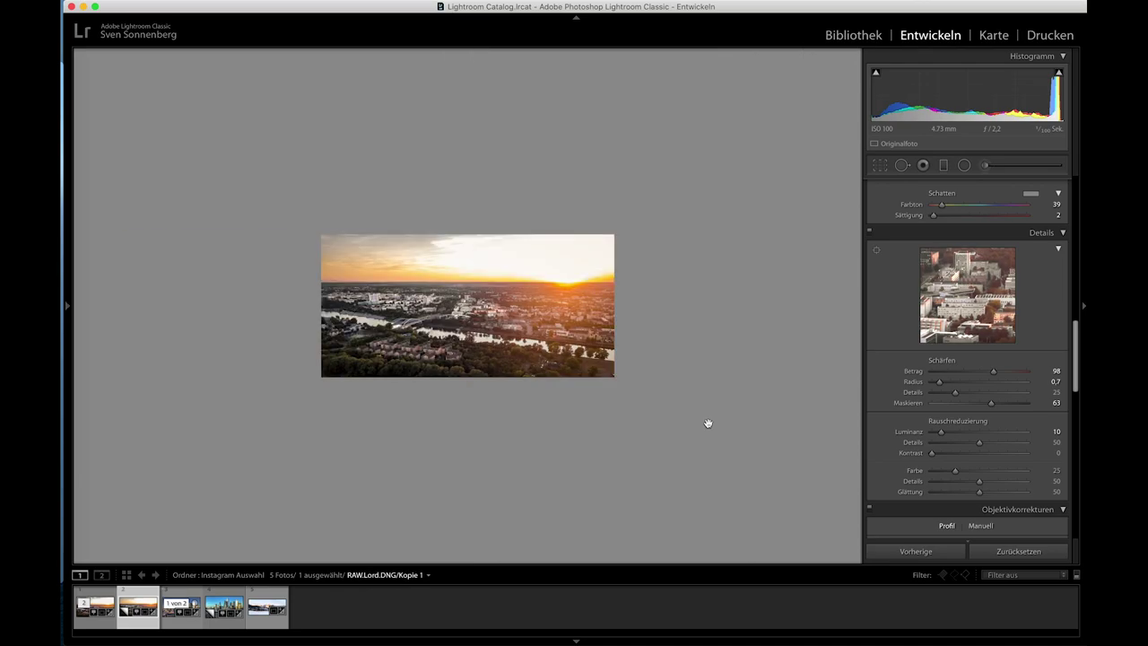